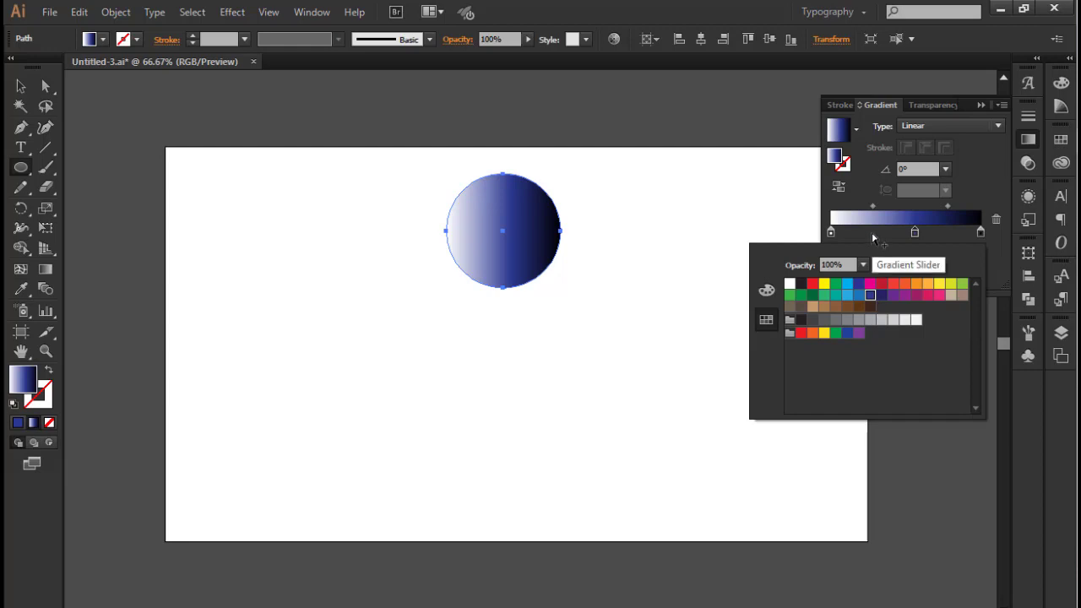
# Add a light blue stop at 27.96% between the circle's white and blue gradient stops and make the gradient radial
pyautogui.click(873, 239)
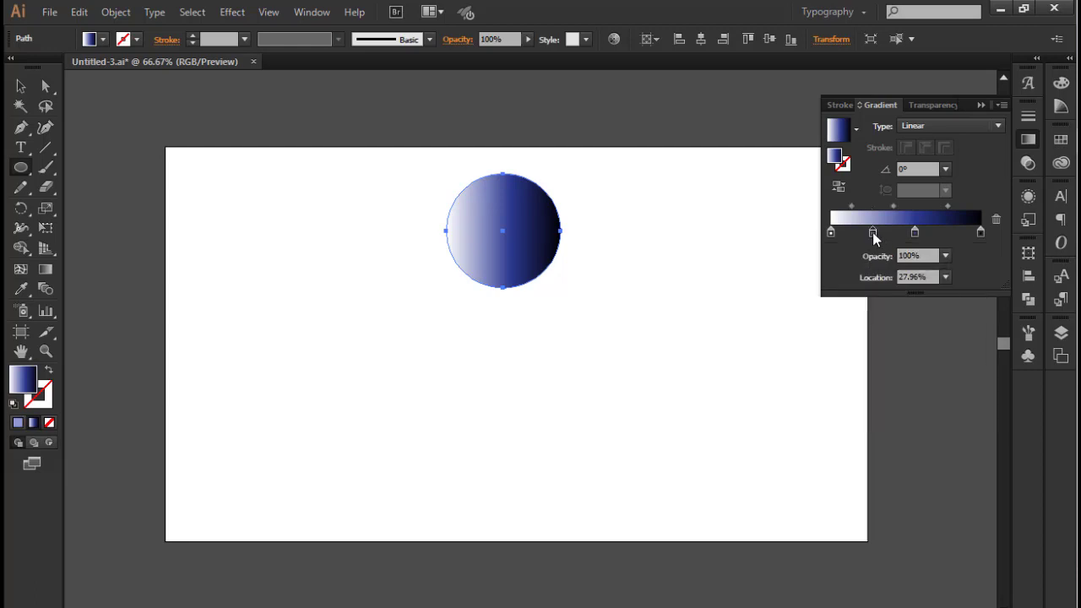
pyautogui.doubleClick(873, 232)
pyautogui.click(848, 282)
pyautogui.click(965, 128)
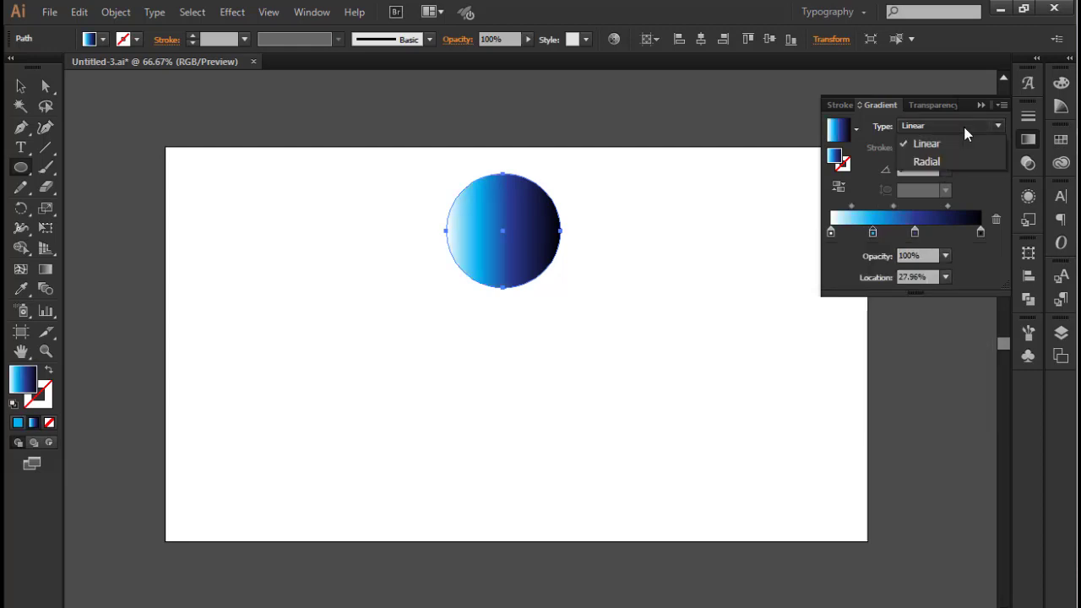
pyautogui.click(921, 162)
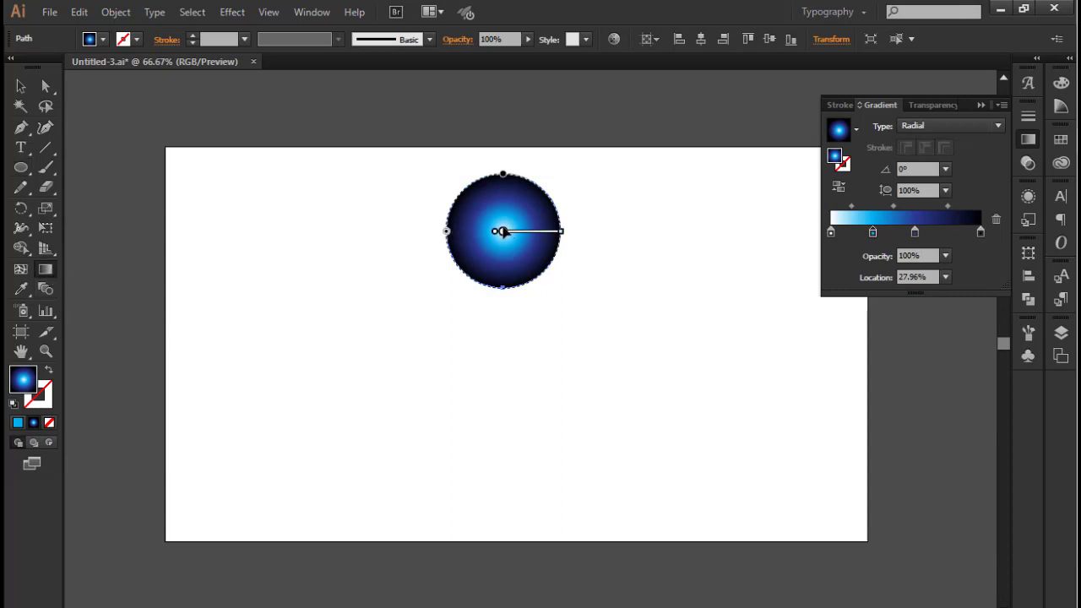
# Shift the circle's radial gradient centre towards its upper right, extend the gradient radius slightly, and deselect the circle
pyautogui.moveTo(503, 231)
pyautogui.mouseDown()
pyautogui.moveTo(529, 203)
pyautogui.moveTo(516, 203)
pyautogui.mouseUp()
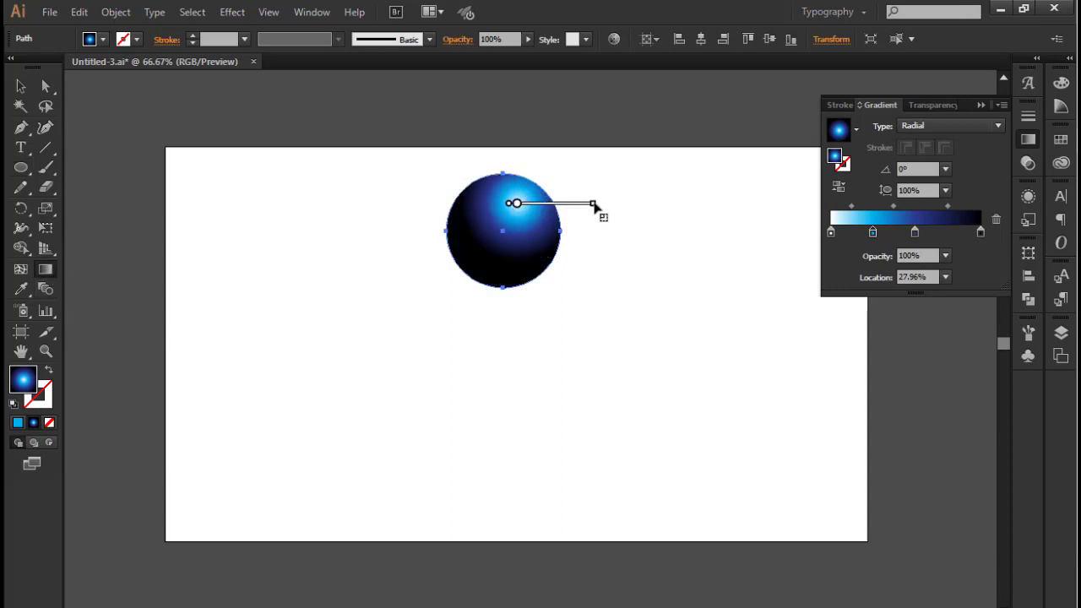
pyautogui.moveTo(594, 205); pyautogui.dragTo(602, 204)
pyautogui.click(20, 87)
pyautogui.click(442, 251)
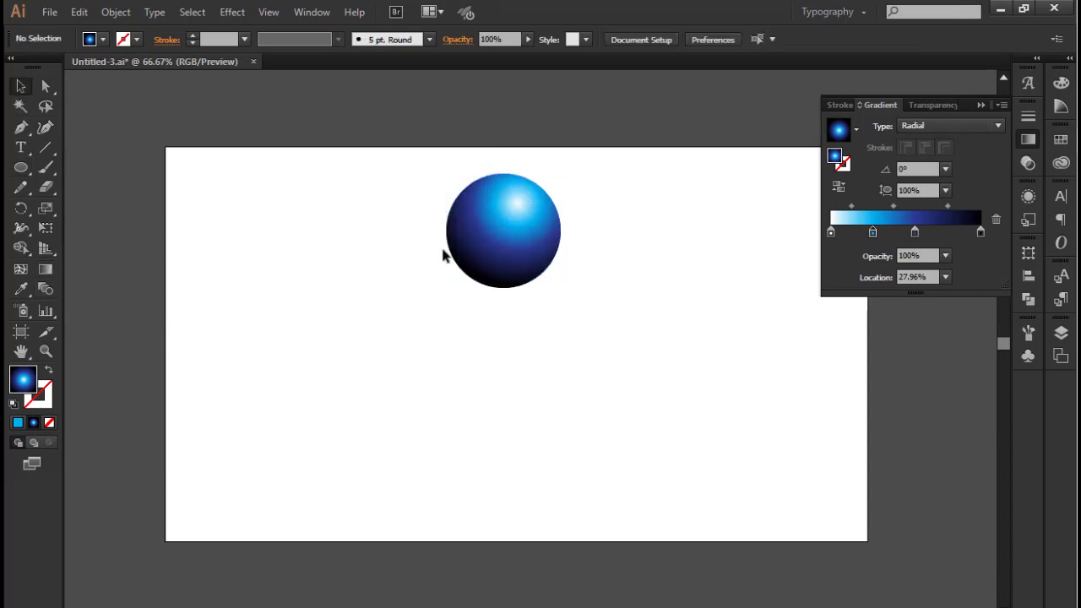
# Duplicate the sphere directly below and recolour the copy's first three gradient stops light blue, dark blue and deep navy
pyautogui.moveTo(443, 255); pyautogui.dragTo(524, 379)
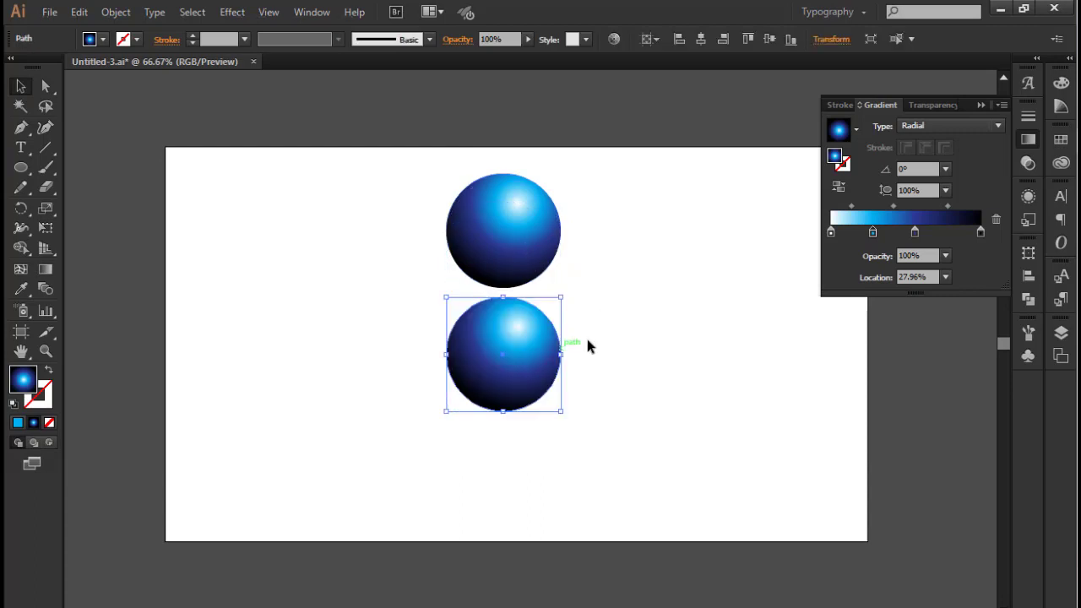
pyautogui.doubleClick(916, 233)
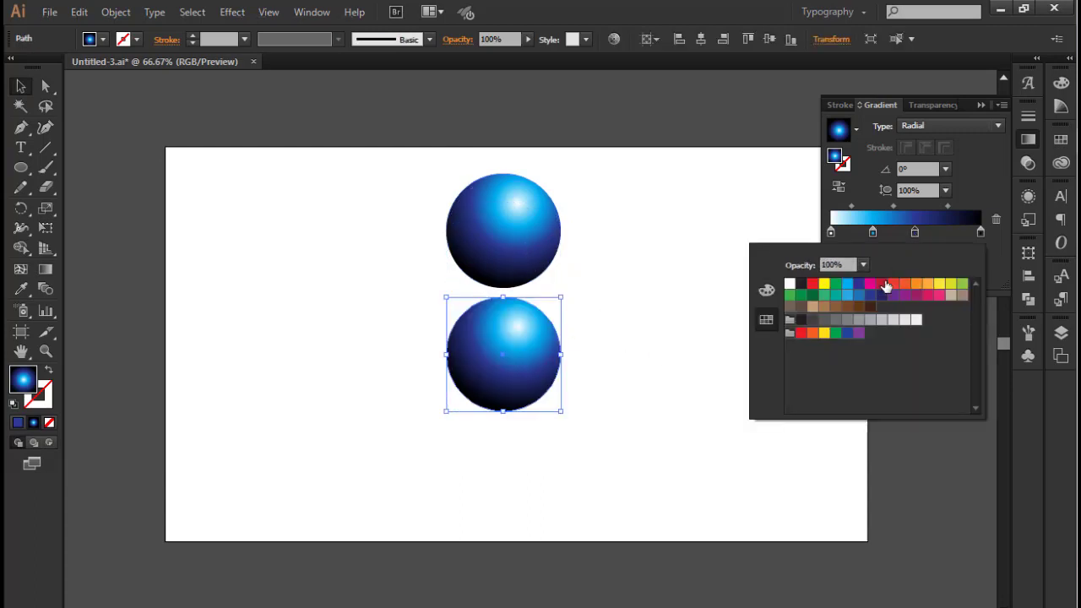
pyautogui.click(882, 294)
pyautogui.doubleClick(873, 233)
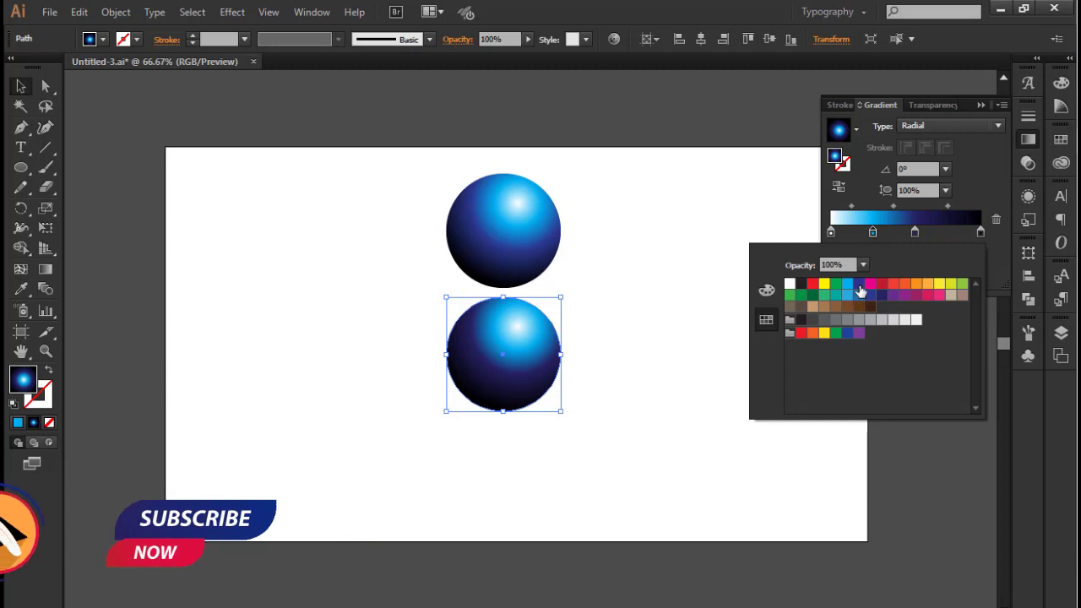
pyautogui.click(859, 288)
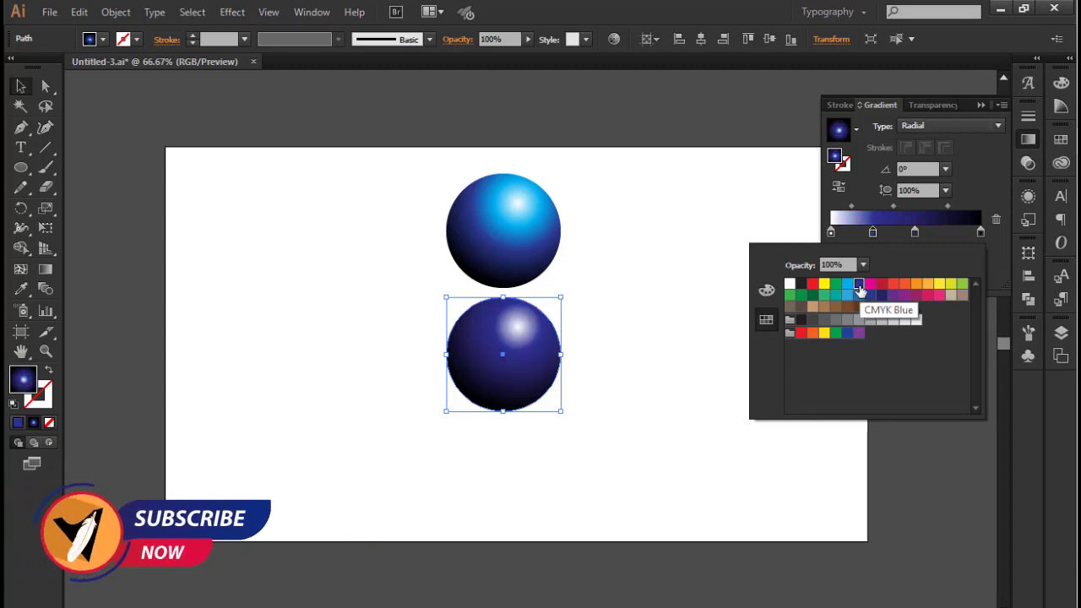
pyautogui.doubleClick(831, 233)
pyautogui.click(847, 284)
# Delete the dark blue second stop from the lower sphere's gradient and deselect the sphere
pyautogui.click(873, 235)
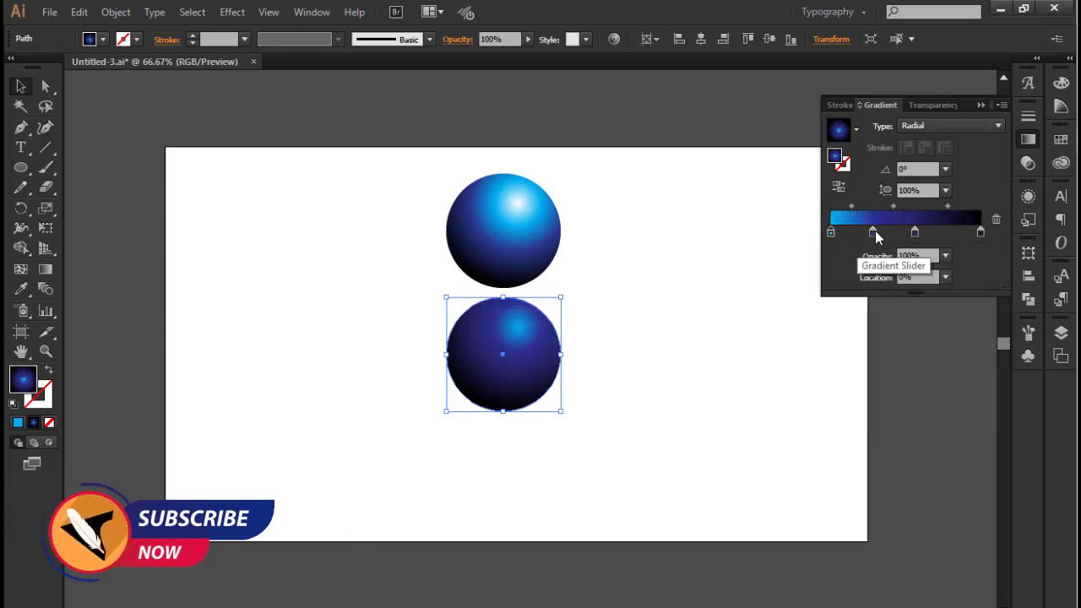
pyautogui.moveTo(875, 234); pyautogui.dragTo(880, 235)
pyautogui.doubleClick(880, 235)
pyautogui.click(996, 219)
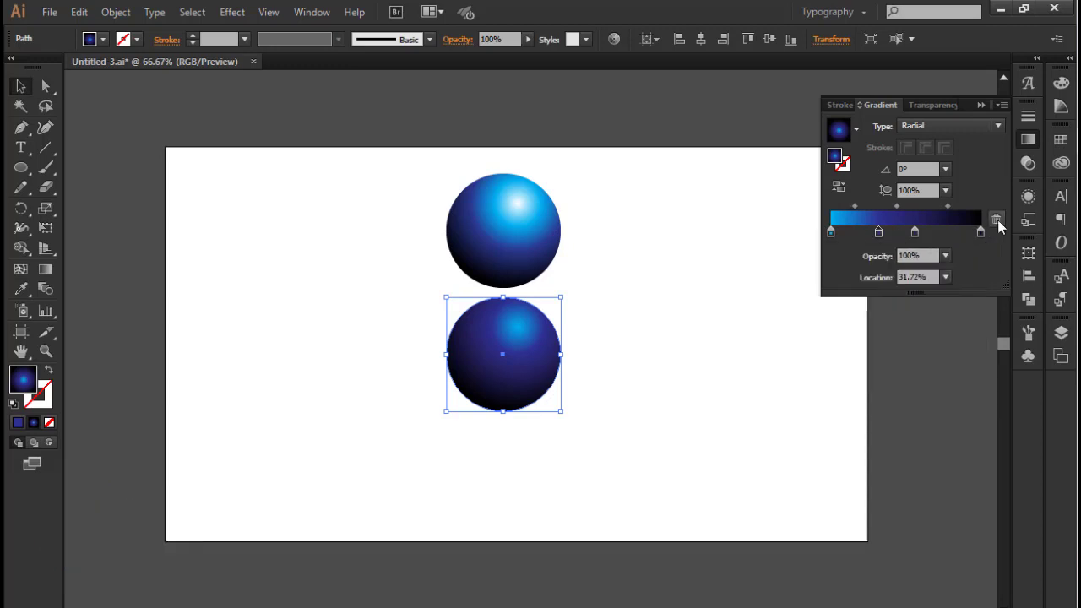
pyautogui.click(997, 220)
pyautogui.click(615, 324)
# Duplicate the second sphere below itself and set the copy's middle gradient stop to dark blue
pyautogui.moveTo(521, 369); pyautogui.dragTo(519, 499)
pyautogui.doubleClick(915, 233)
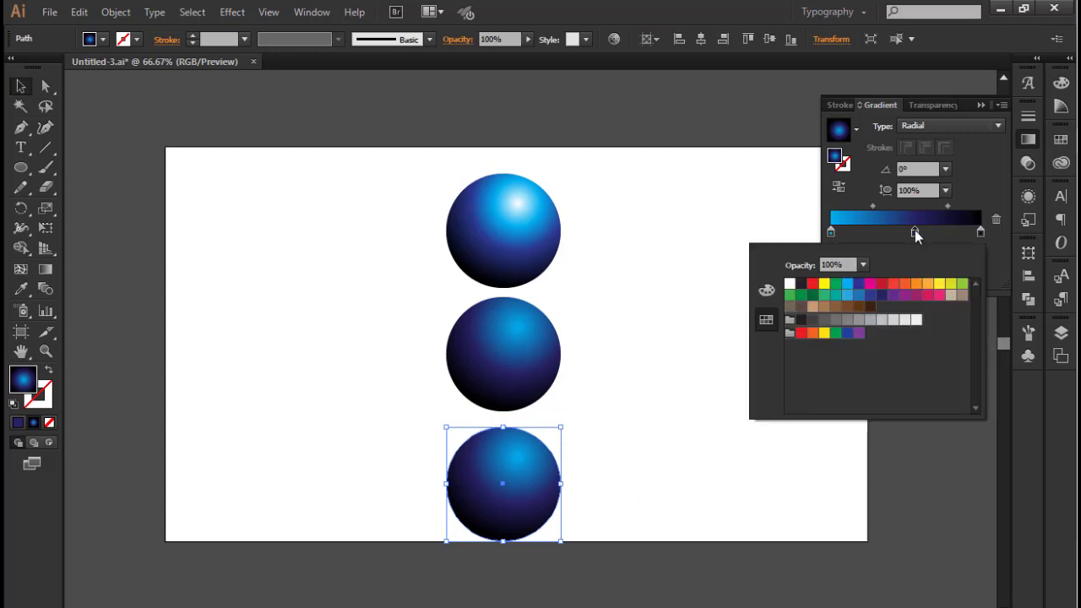
pyautogui.click(859, 284)
# Recolour the third sphere's first gradient stop to a mixed turquoise green and deselect the sphere
pyautogui.click(830, 231)
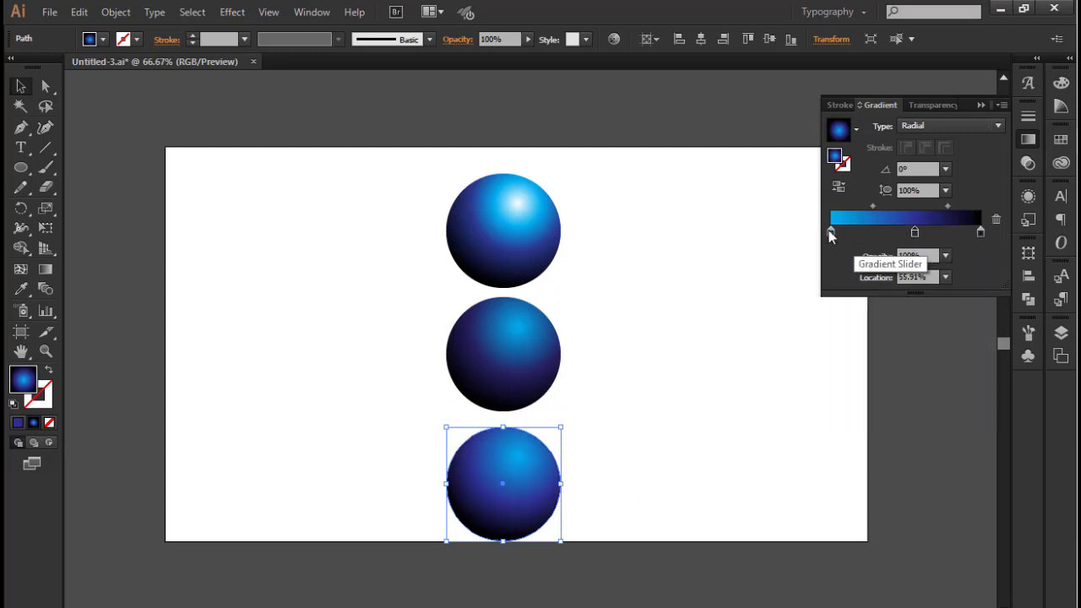
pyautogui.doubleClick(830, 231)
pyautogui.click(858, 295)
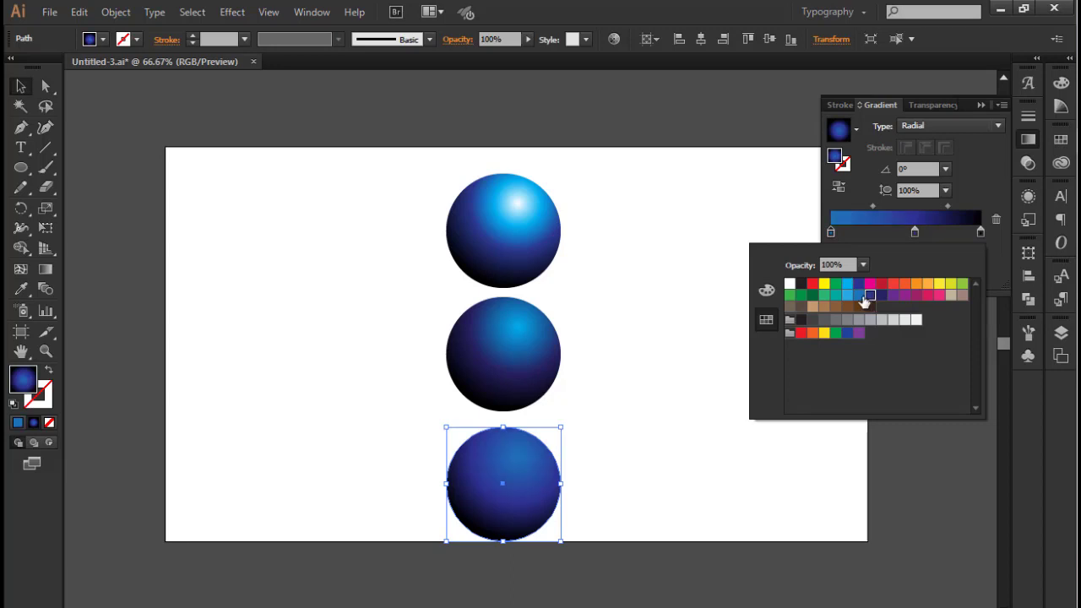
pyautogui.click(765, 291)
pyautogui.moveTo(883, 322); pyautogui.dragTo(929, 328)
pyautogui.click(980, 105)
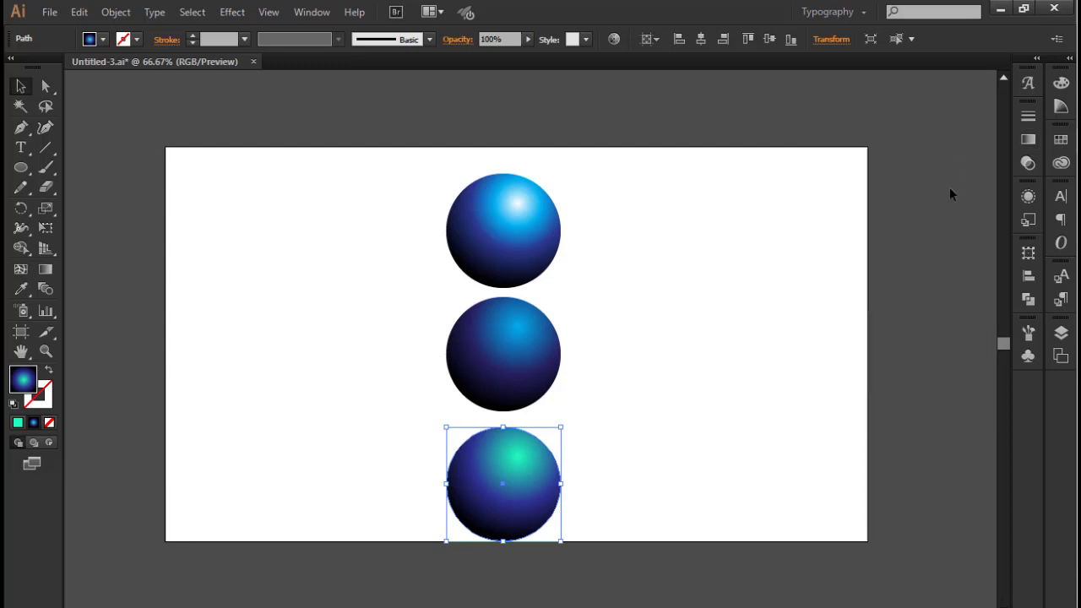
pyautogui.click(949, 187)
# Nudge the third sphere upwards to even out the gaps in the column, and deselect it
pyautogui.click(537, 476)
pyautogui.press('Up')
pyautogui.press('Up')
pyautogui.press('Up')
pyautogui.press('Up')
pyautogui.press('Up')
pyautogui.press('Up')
pyautogui.press('Up')
pyautogui.press('Up')
pyautogui.press('Up')
pyautogui.press('Up')
pyautogui.press('Up')
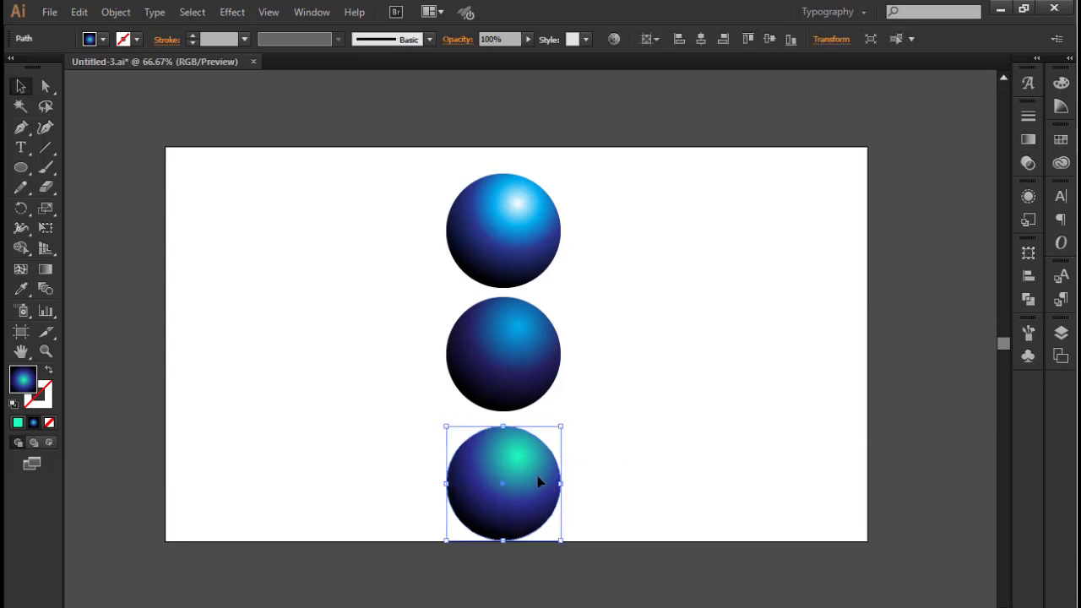
pyautogui.click(429, 348)
# Scale all three spheres down together and move them off the artboard to its left side
pyautogui.hotkey('ctrl', 'a')
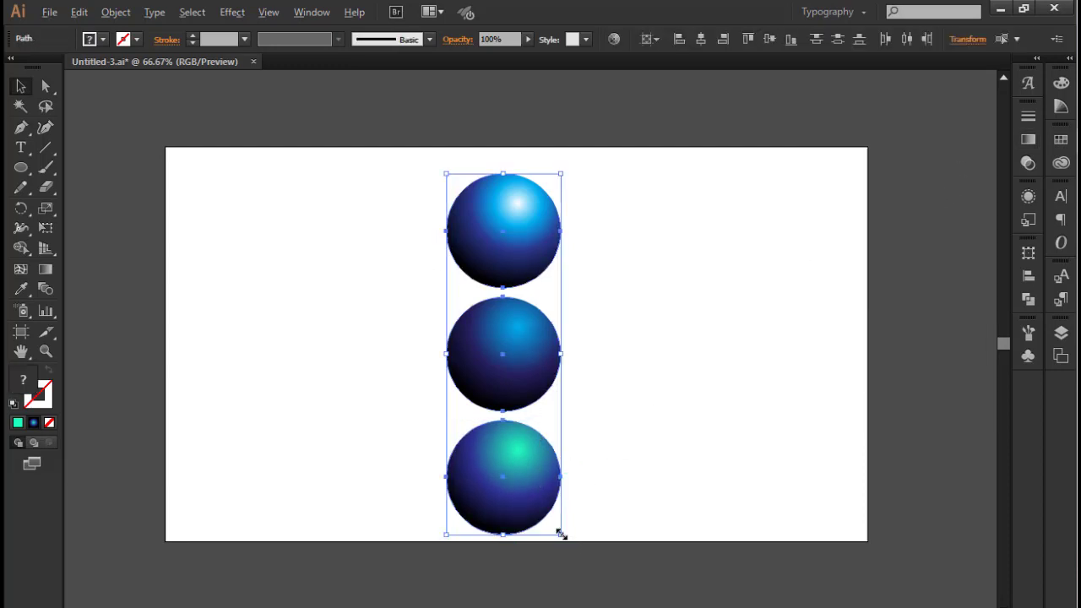
pyautogui.moveTo(560, 532); pyautogui.dragTo(536, 458)
pyautogui.moveTo(493, 363); pyautogui.dragTo(137, 345)
pyautogui.click(224, 358)
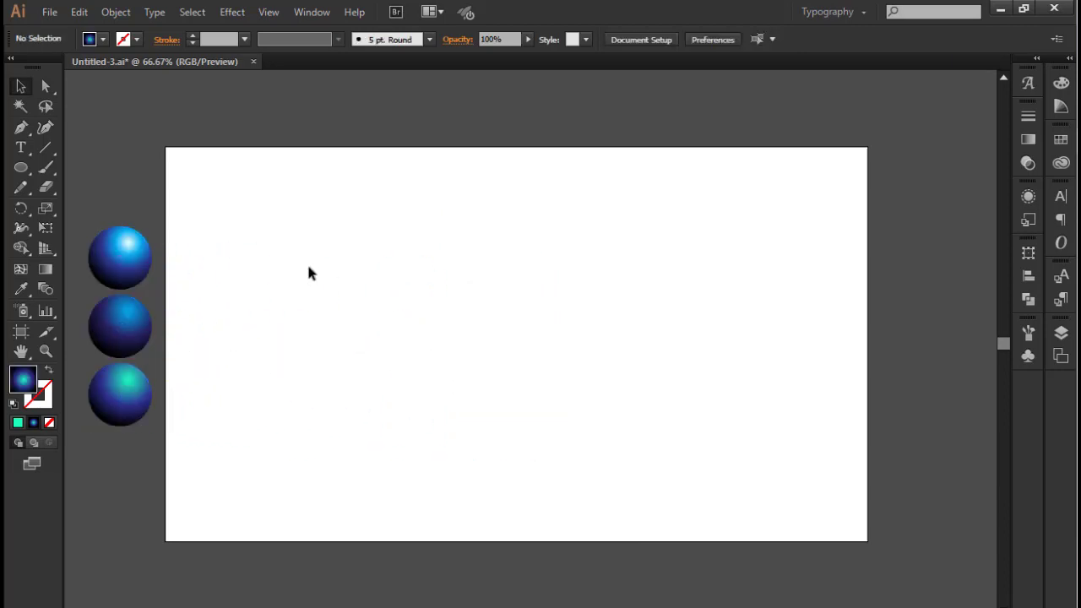
# Draw a rectangle covering the whole artboard and fill it with solid green
pyautogui.moveTo(28, 171); pyautogui.dragTo(63, 173)
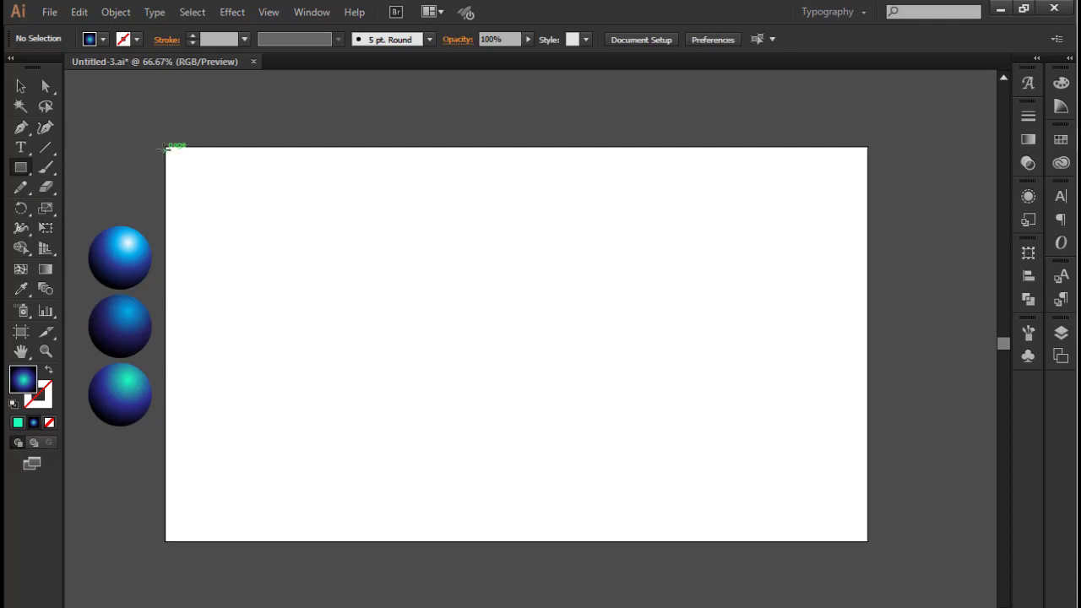
pyautogui.moveTo(166, 147); pyautogui.dragTo(868, 540)
pyautogui.click(1061, 162)
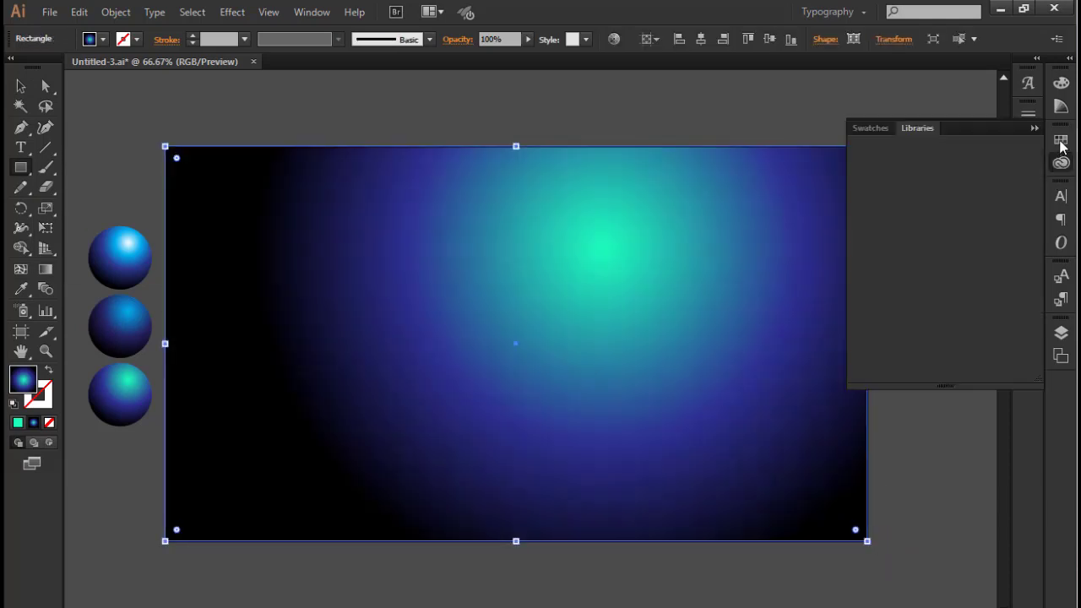
pyautogui.click(1035, 128)
pyautogui.click(1062, 139)
pyautogui.click(1061, 161)
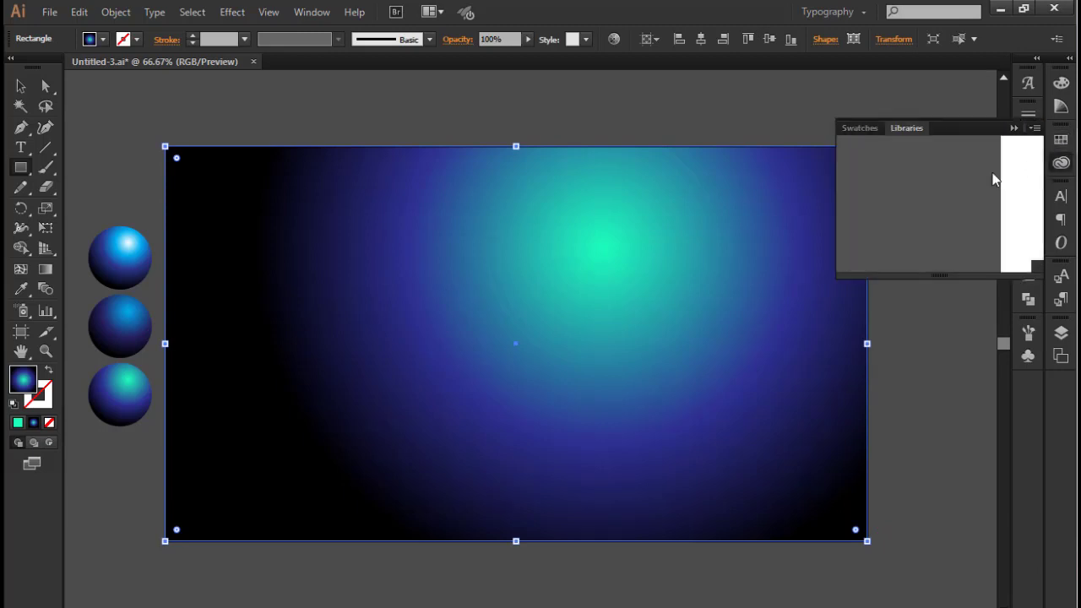
pyautogui.click(1061, 140)
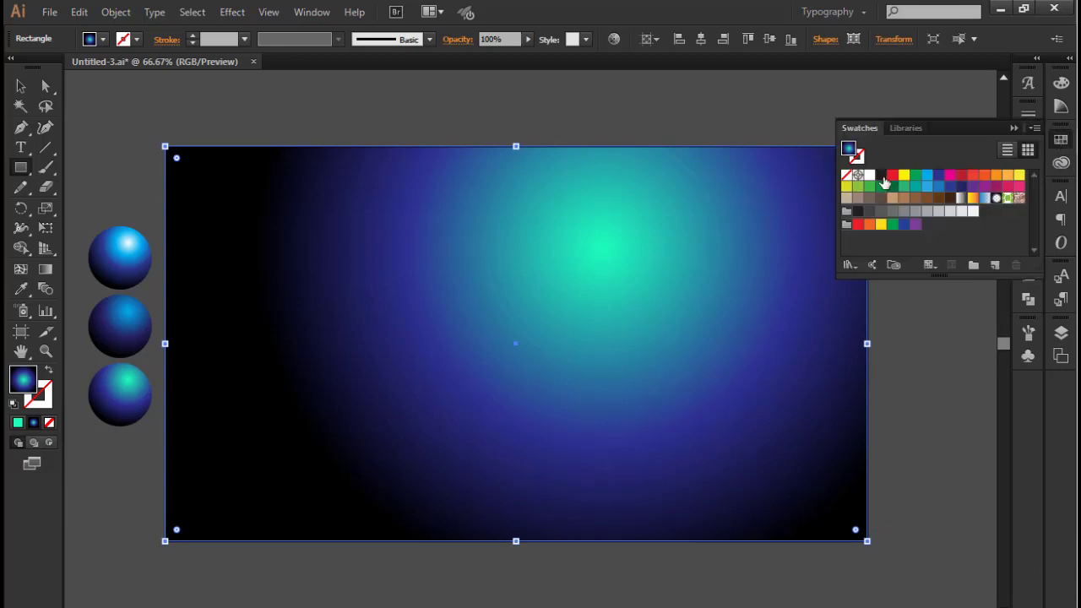
pyautogui.click(915, 175)
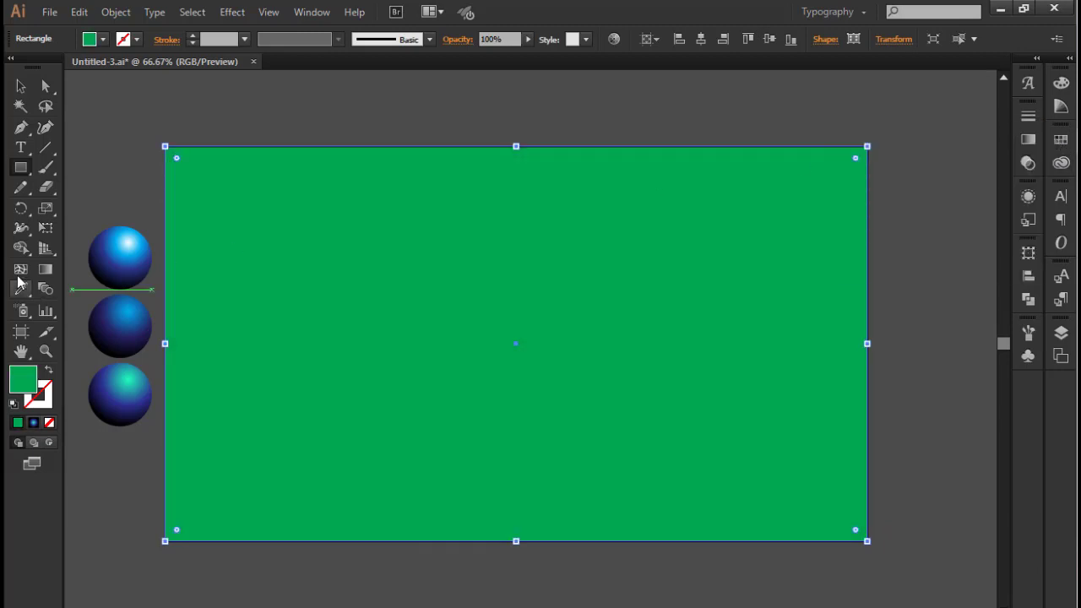
# Draw a diagonal line from beyond the artboard's upper-left corner to below its bottom edge, with a 1 pt black stroke
pyautogui.click(47, 149)
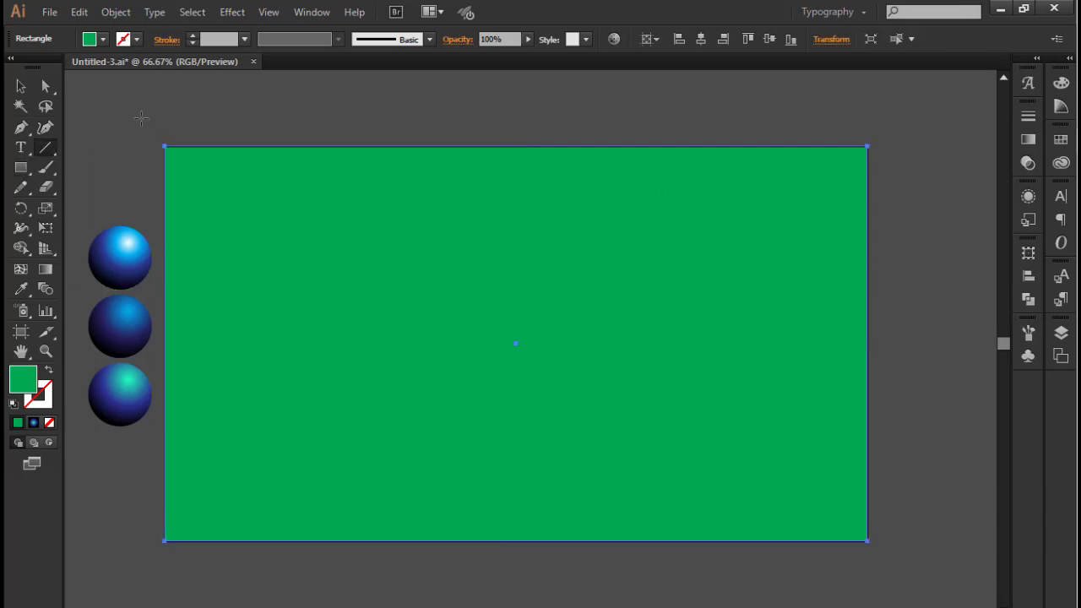
pyautogui.moveTo(143, 117)
pyautogui.mouseDown()
pyautogui.moveTo(346, 507)
pyautogui.moveTo(414, 570)
pyautogui.mouseUp()
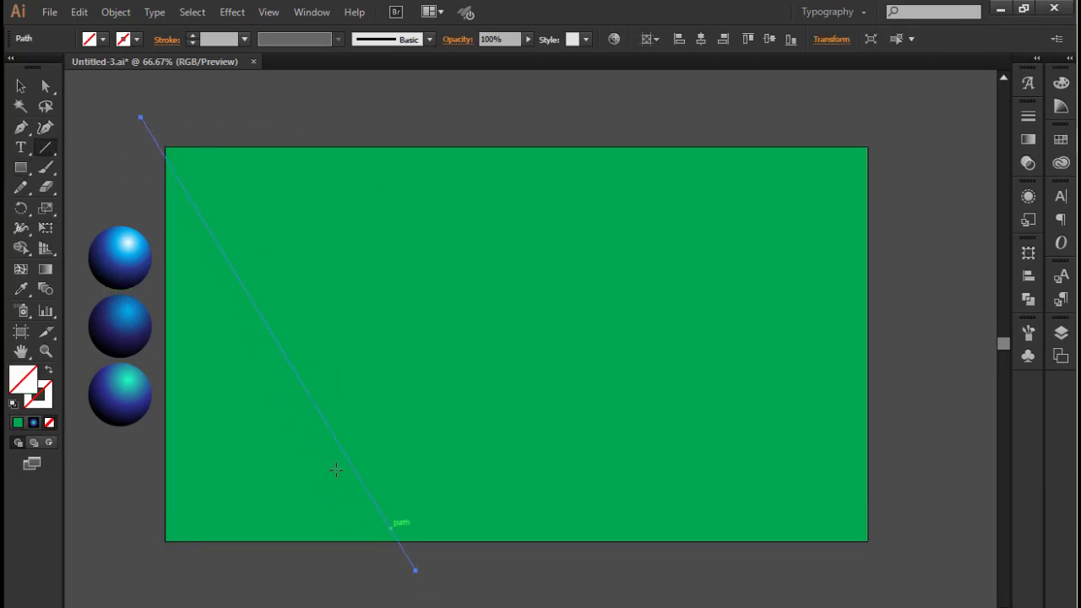
pyautogui.click(1057, 142)
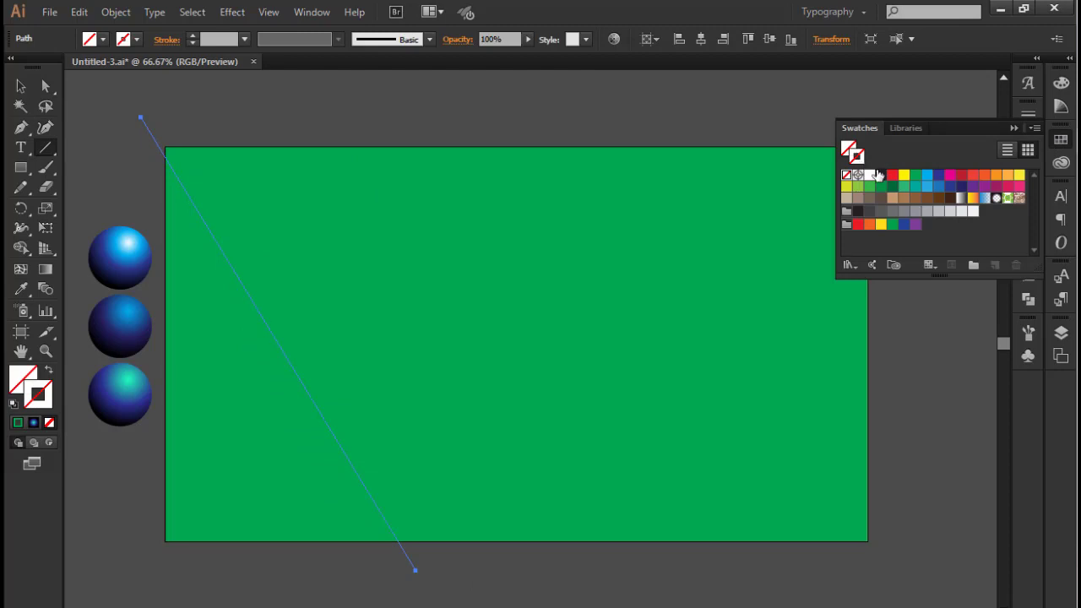
pyautogui.click(880, 175)
pyautogui.click(21, 85)
pyautogui.click(141, 99)
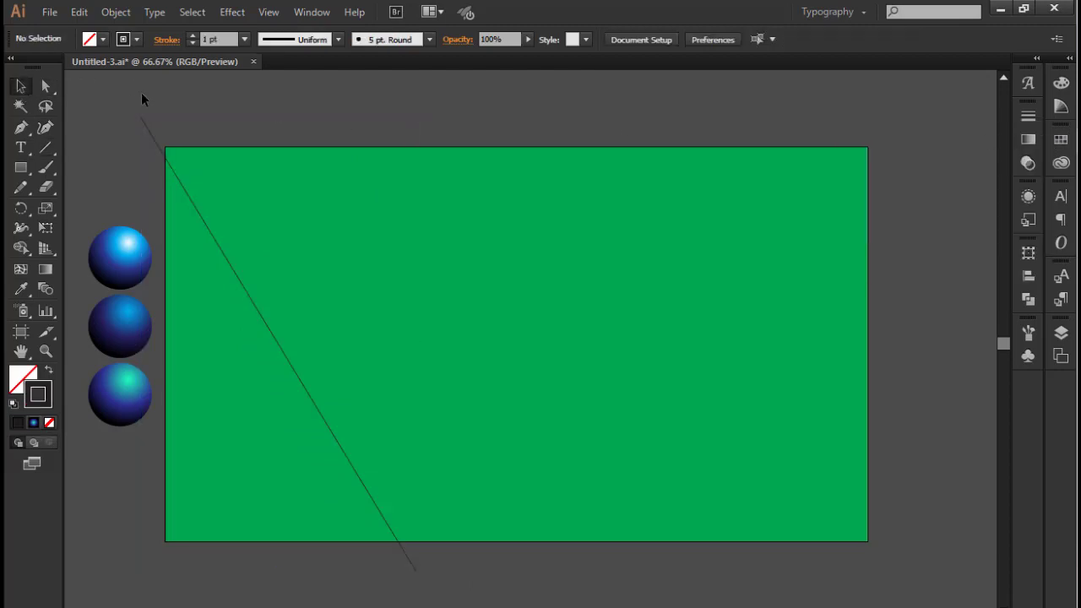
# Duplicate the diagonal line slightly to the right and repeat the copy until parallel lines span the green rectangle
pyautogui.moveTo(148, 131); pyautogui.dragTo(184, 129)
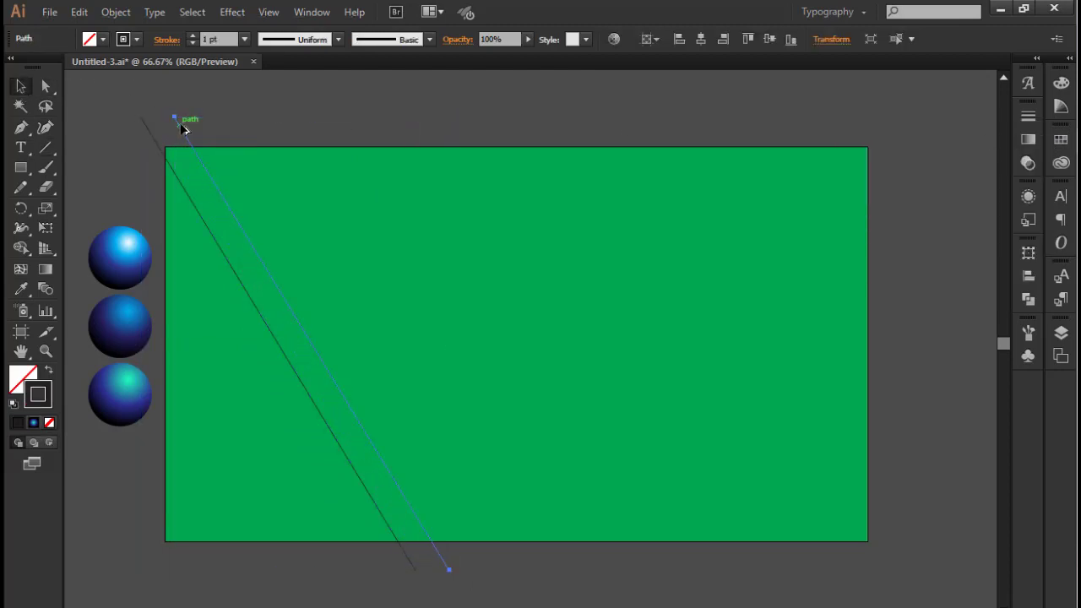
pyautogui.hotkey('ctrl', 'd')
pyautogui.hotkey('ctrl', 'd')
pyautogui.hotkey('ctrl', 'd')
pyautogui.hotkey('ctrl', 'd')
pyautogui.hotkey('ctrl', 'd')
pyautogui.hotkey('ctrl', 'd')
pyautogui.hotkey('ctrl', 'd')
pyautogui.hotkey('ctrl', 'd')
pyautogui.hotkey('ctrl', 'd')
pyautogui.hotkey('ctrl', 'd')
pyautogui.hotkey('ctrl', 'd')
pyautogui.hotkey('ctrl', 'd')
pyautogui.hotkey('ctrl', 'd')
pyautogui.hotkey('ctrl', 'd')
pyautogui.hotkey('ctrl', 'd')
pyautogui.hotkey('ctrl', 'd')
pyautogui.hotkey('ctrl', 'd')
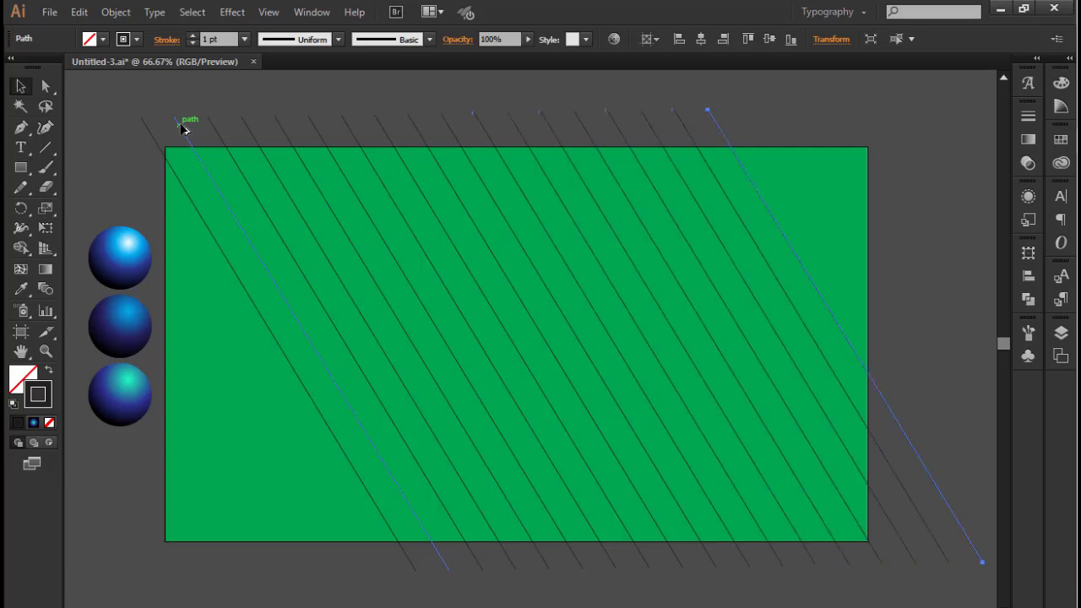
pyautogui.click(958, 257)
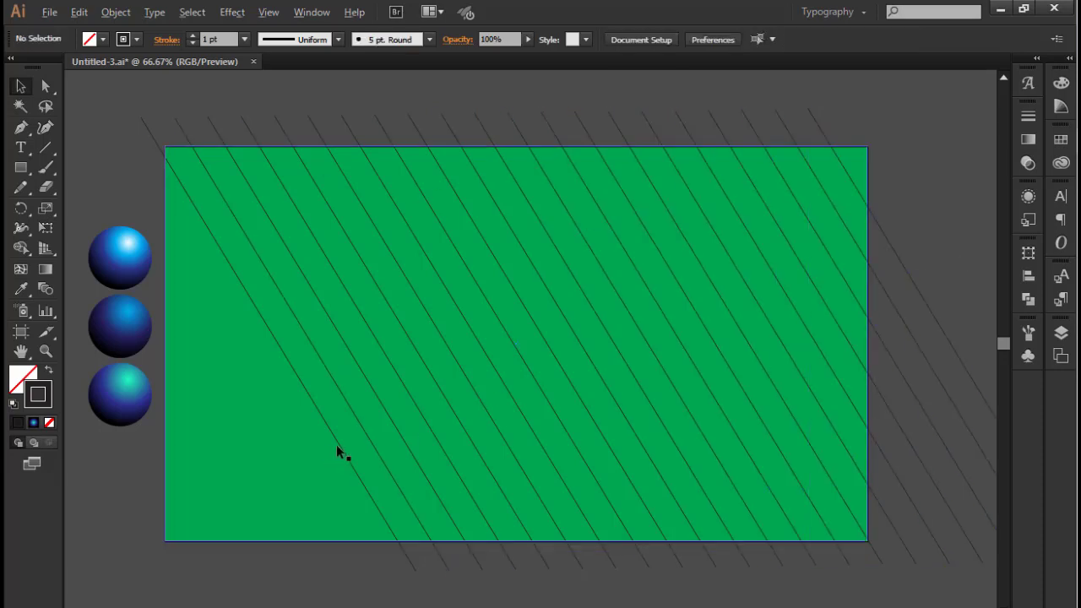
# Copy the diagonal line several times towards the rectangle's lower-left corner to cover the empty area
pyautogui.moveTo(337, 445); pyautogui.dragTo(264, 492)
pyautogui.moveTo(257, 489); pyautogui.dragTo(235, 502)
pyautogui.moveTo(237, 505); pyautogui.dragTo(196, 525)
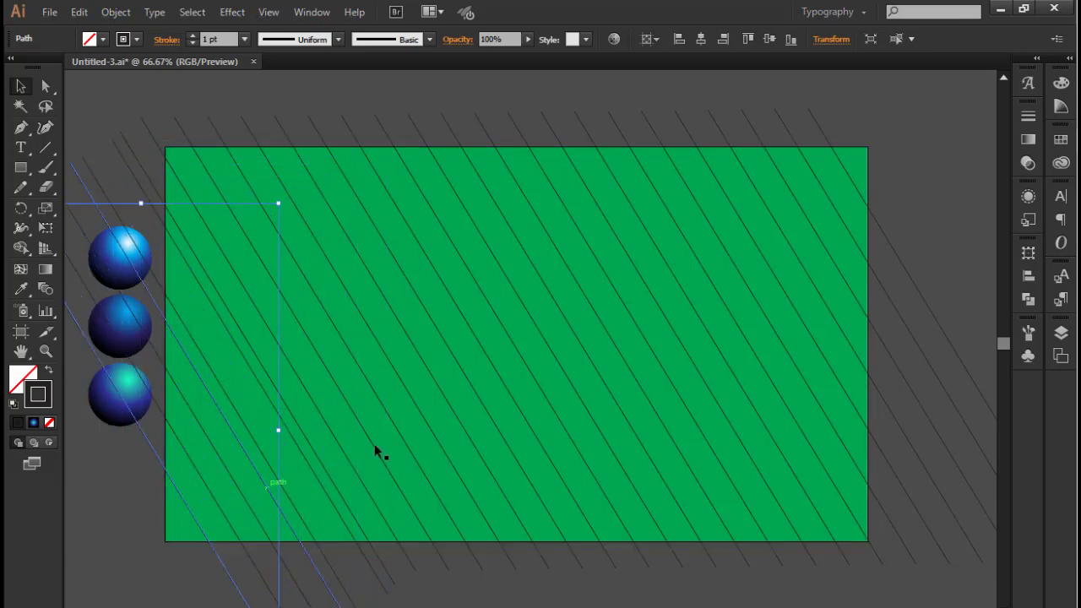
# Vary the diagonal line spacing on the rectangle's right half by offsetting individual lines slightly towards the lower left
pyautogui.moveTo(679, 341); pyautogui.dragTo(674, 345)
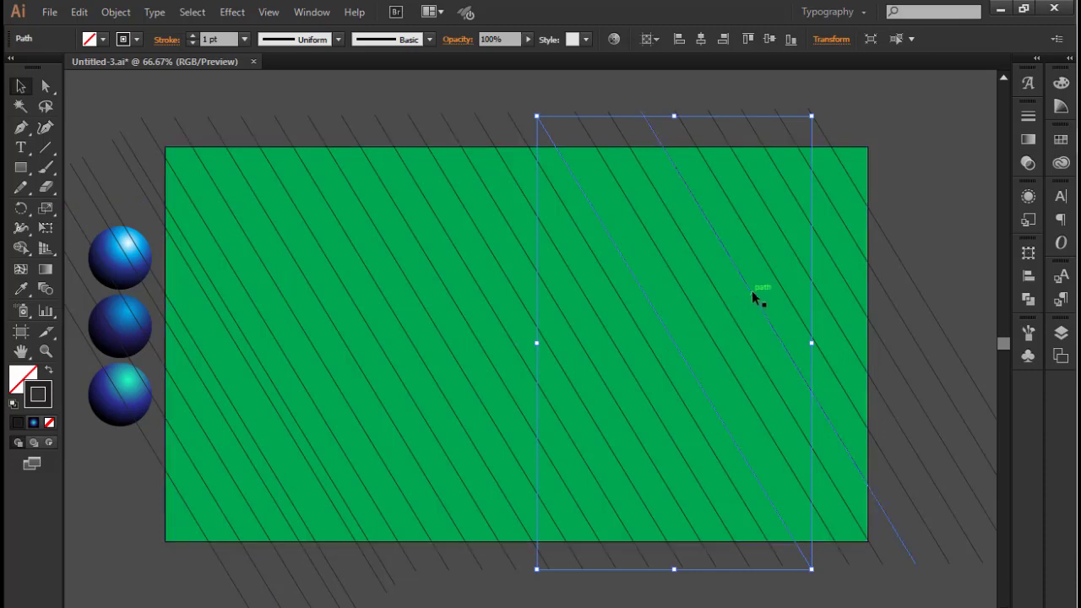
pyautogui.moveTo(752, 291); pyautogui.dragTo(744, 293)
pyautogui.moveTo(806, 217); pyautogui.dragTo(795, 224)
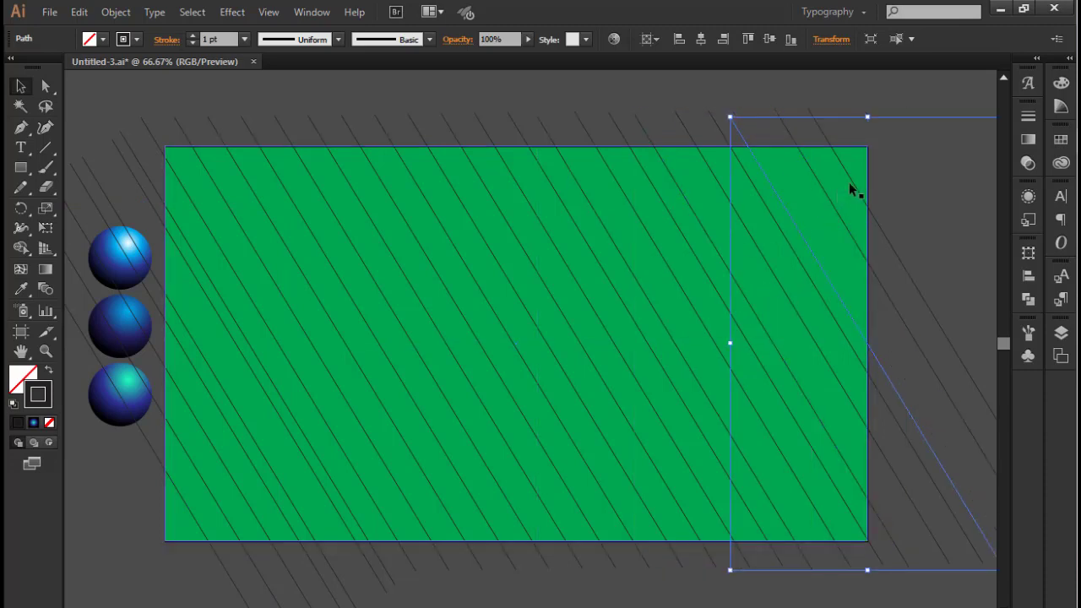
pyautogui.moveTo(848, 183); pyautogui.dragTo(832, 196)
# Offset individual diagonal lines in the rectangle's centre and left half for irregular spacing, and clear the selection
pyautogui.moveTo(601, 318); pyautogui.dragTo(536, 348)
pyautogui.moveTo(592, 316); pyautogui.dragTo(599, 309)
pyautogui.moveTo(454, 354); pyautogui.dragTo(463, 349)
pyautogui.moveTo(402, 376); pyautogui.dragTo(394, 384)
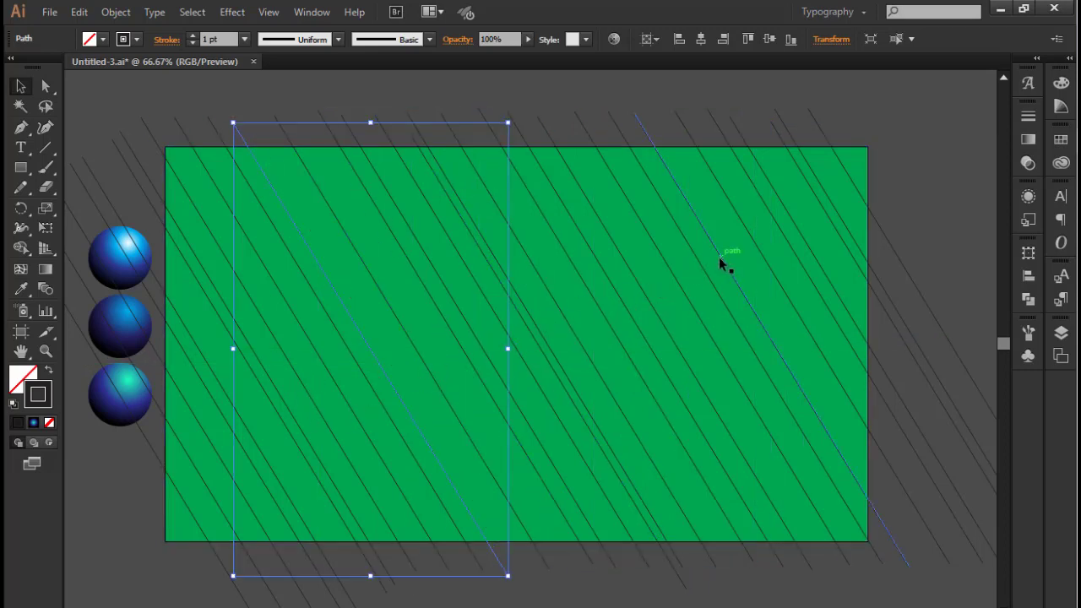
pyautogui.click(895, 195)
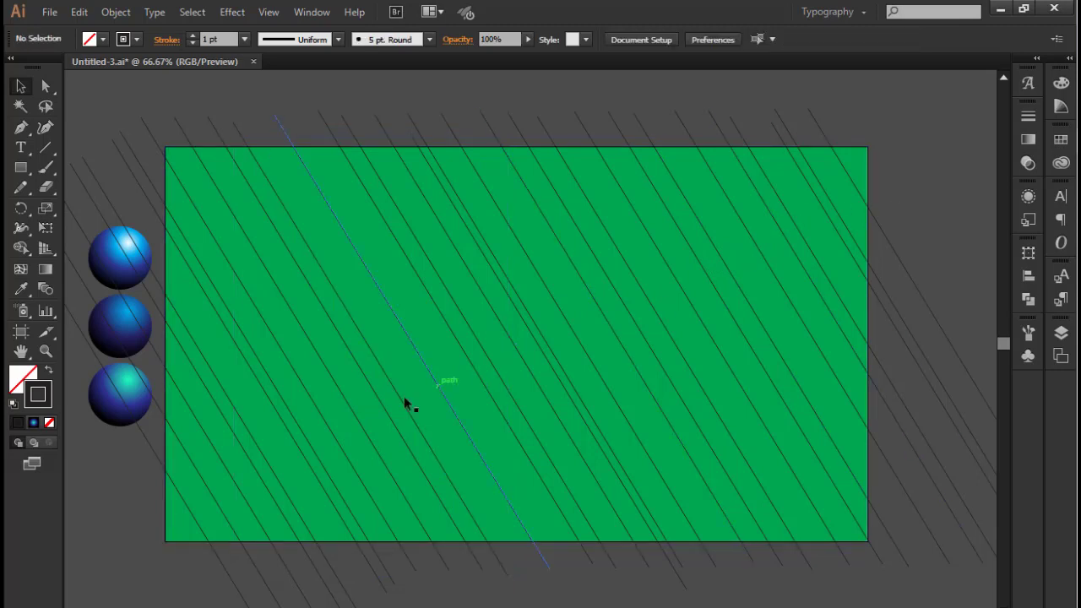
# Shift individual diagonal lines on the rectangle's left half to make the spacing more irregular
pyautogui.moveTo(325, 418); pyautogui.dragTo(320, 423)
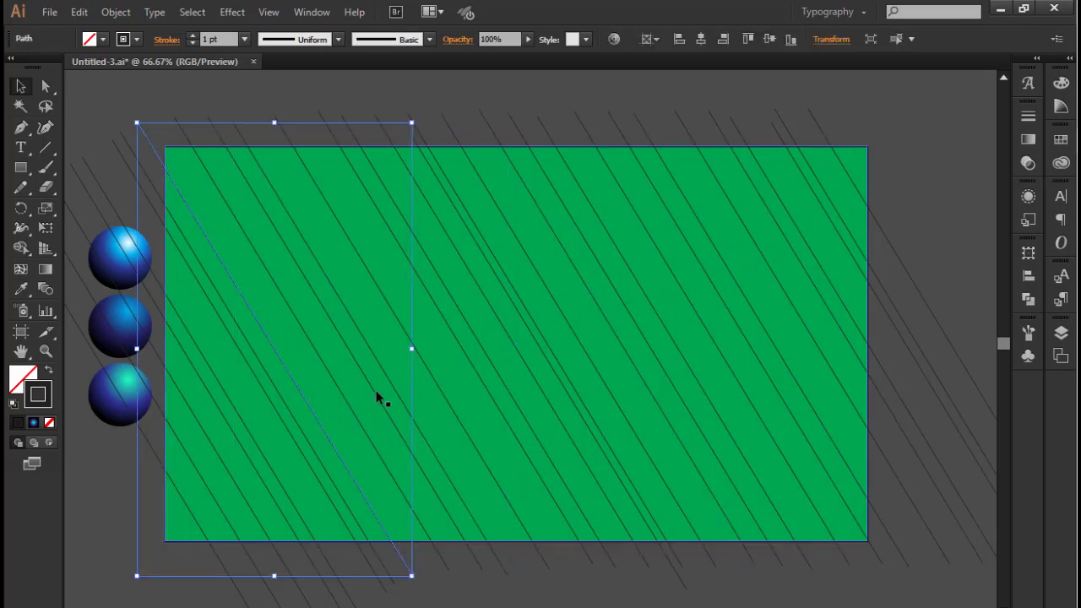
pyautogui.moveTo(378, 397); pyautogui.dragTo(453, 390)
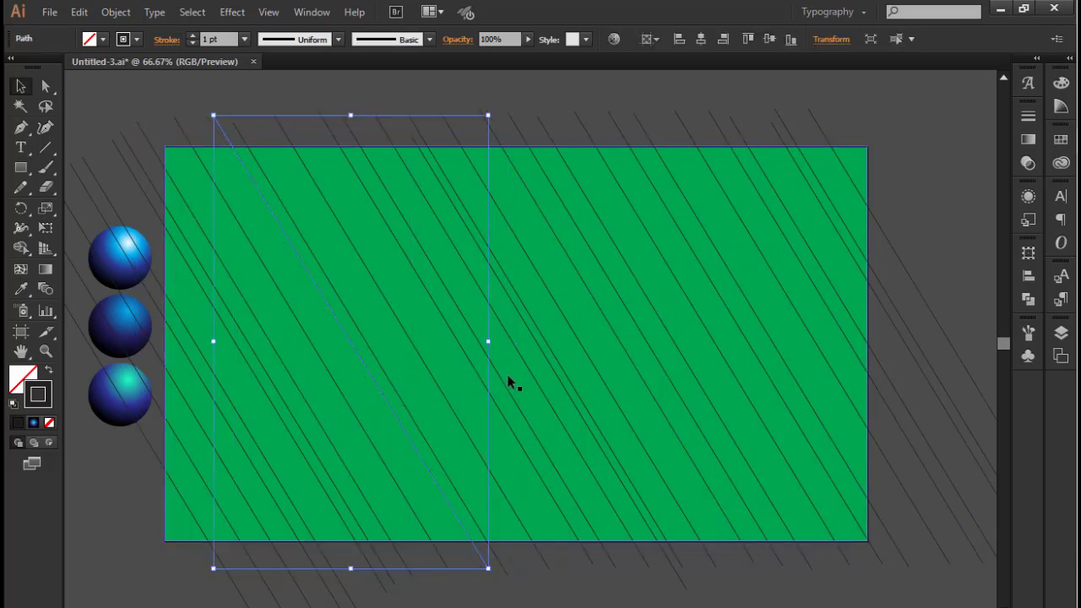
pyautogui.click(732, 314)
# Select the green rectangle with all the diagonal lines and split it into separate strips with Pathfinder Divide
pyautogui.hotkey('ctrl', '-')
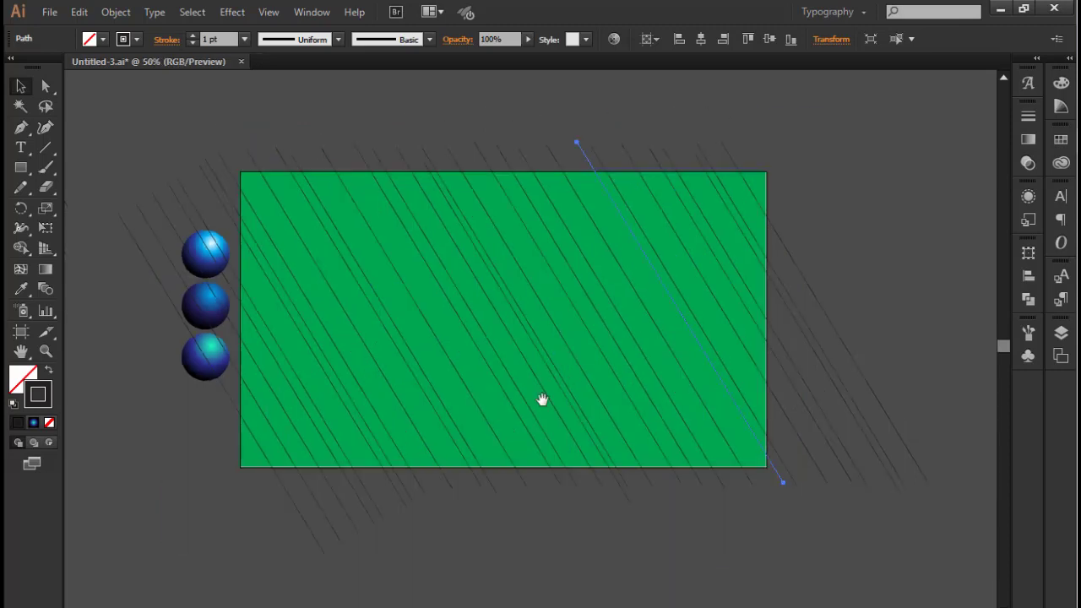
pyautogui.moveTo(266, 549); pyautogui.dragTo(919, 412)
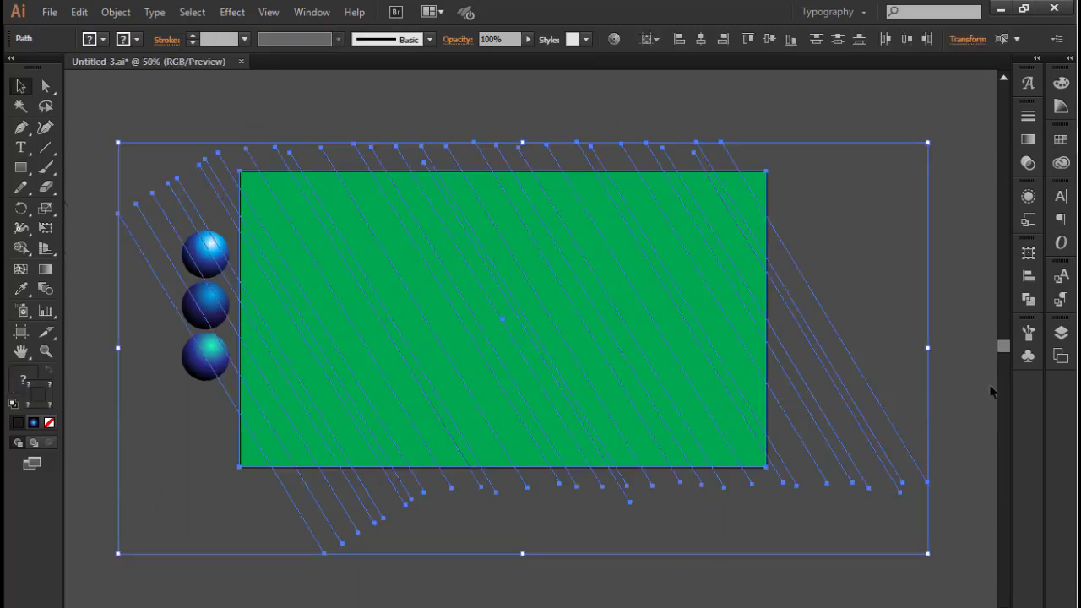
pyautogui.click(1028, 299)
pyautogui.click(846, 320)
pyautogui.click(978, 244)
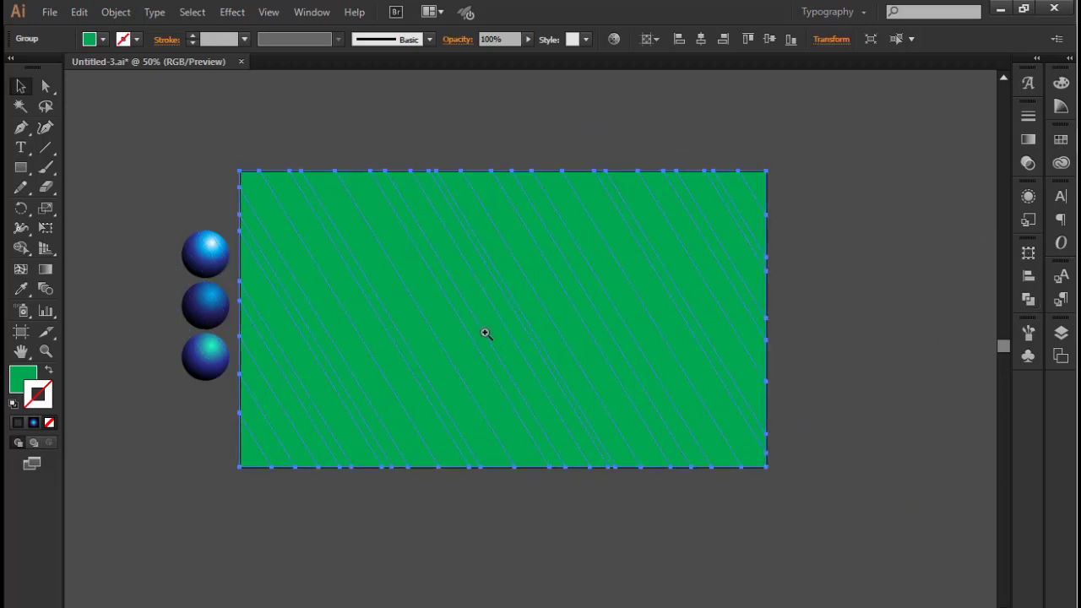
# Ungroup the divided strips and clear the selection
pyautogui.keyDown('ctrl'); pyautogui.click(486, 334); pyautogui.keyUp('ctrl')
pyautogui.rightClick(540, 289)
pyautogui.click(579, 386)
pyautogui.click(654, 546)
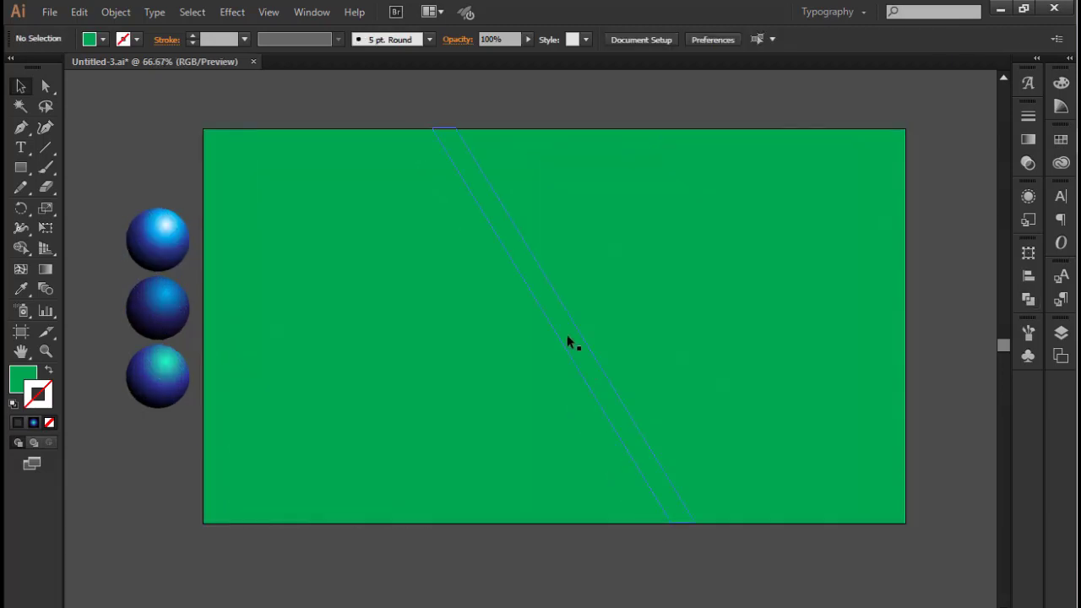
# Fill the narrow diagonal strip through the rectangle's centre with the bright white-blue sphere's gradient using the Eyedropper, and deselect it
pyautogui.click(554, 310)
pyautogui.click(21, 289)
pyautogui.click(159, 233)
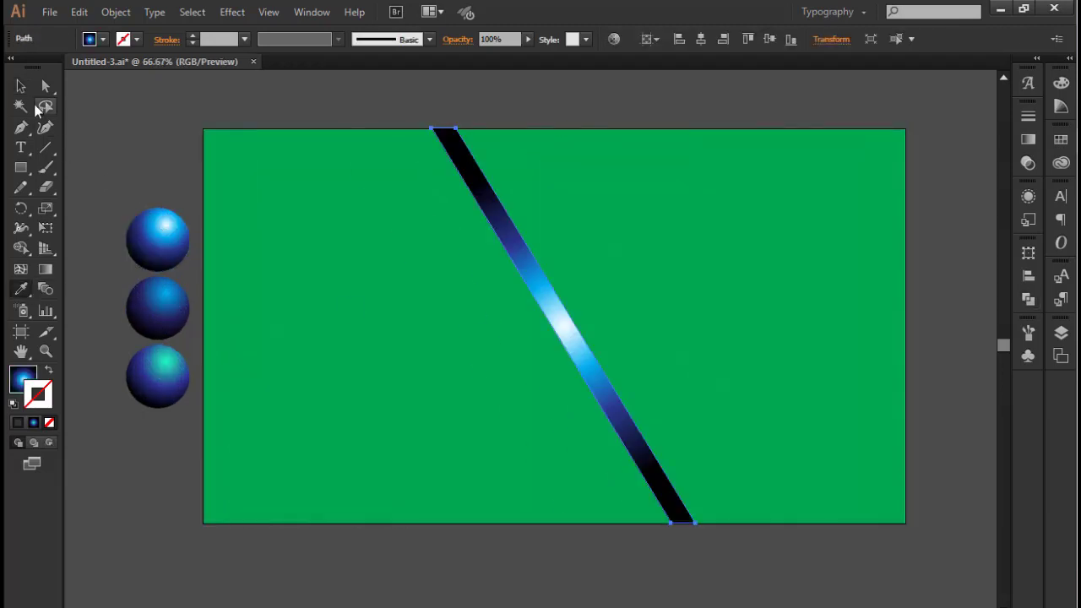
pyautogui.click(21, 86)
pyautogui.click(160, 118)
pyautogui.click(478, 224)
pyautogui.press('g')
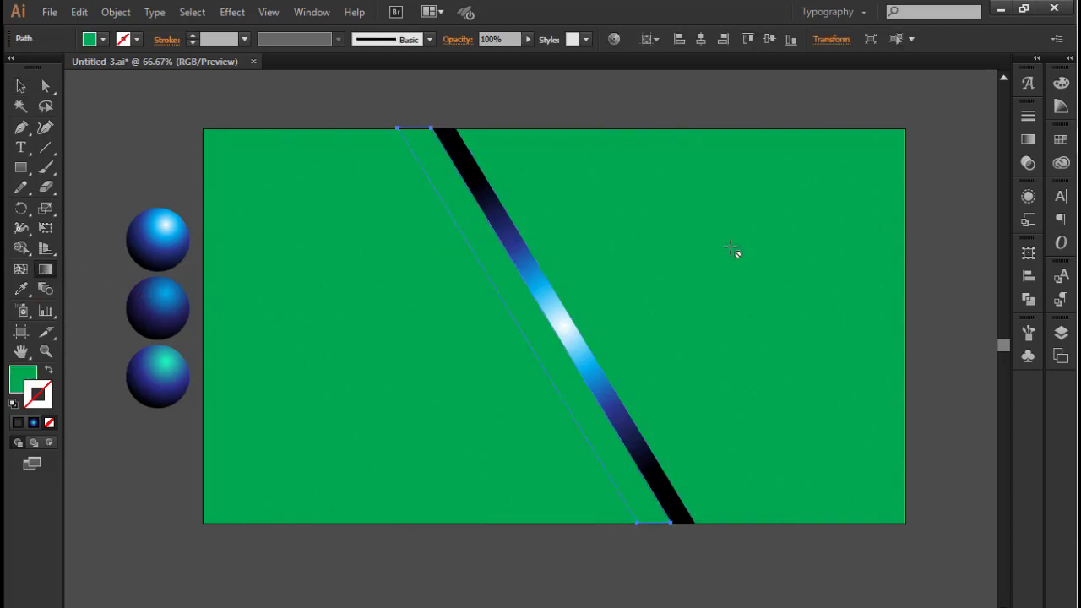
pyautogui.click(1061, 139)
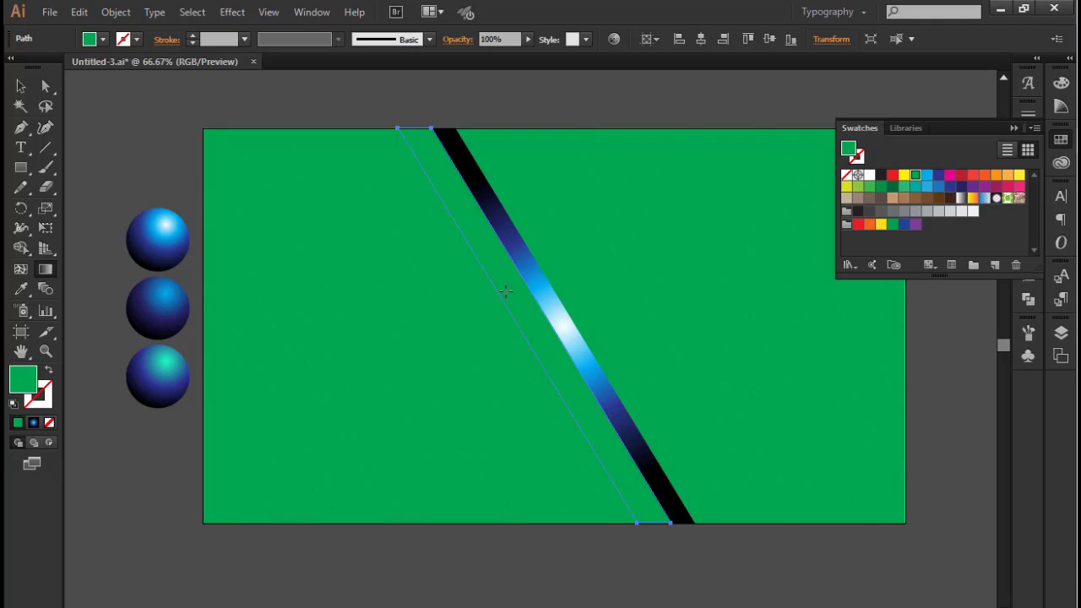
pyautogui.click(1013, 126)
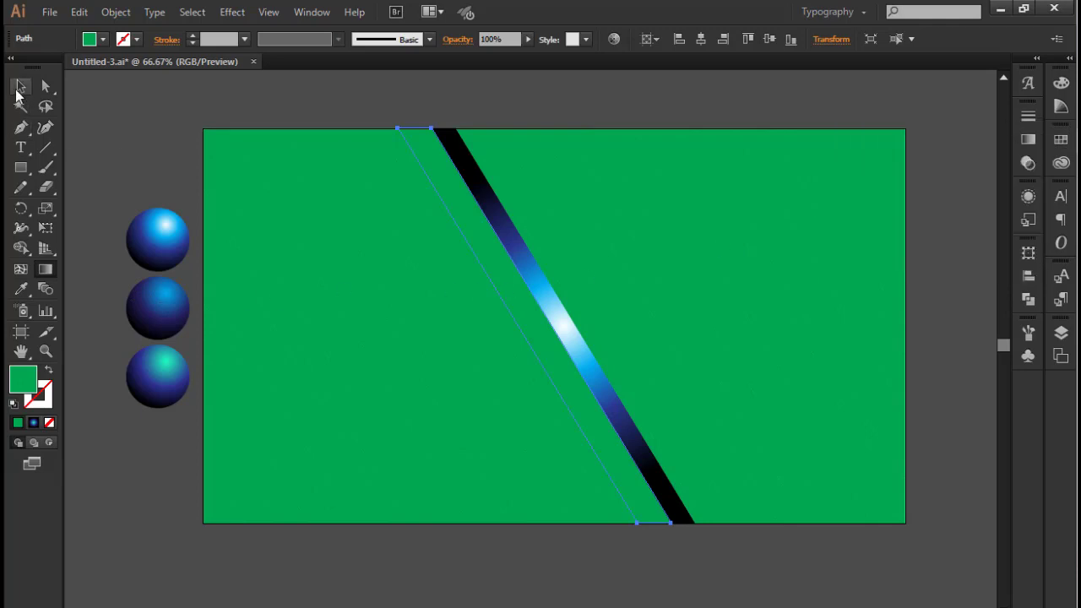
pyautogui.click(20, 85)
pyautogui.moveTo(221, 102); pyautogui.dragTo(901, 544)
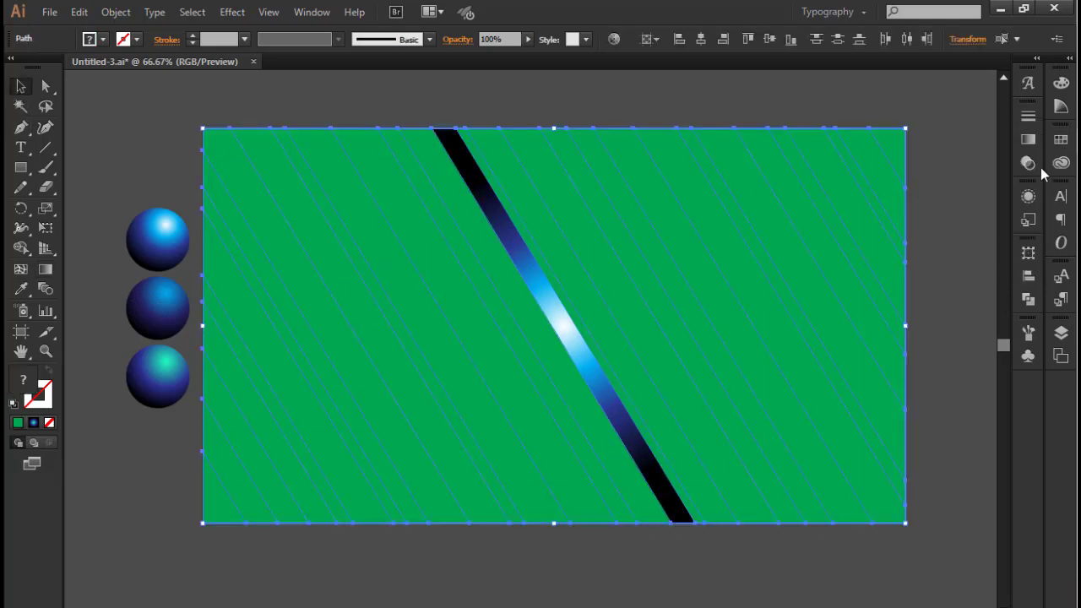
pyautogui.click(1061, 140)
pyautogui.click(1011, 129)
pyautogui.click(347, 109)
# Fill the two strips directly left of the central gradient strip by sampling the dark blue sphere, followed by the turquoise sphere
pyautogui.moveTo(346, 109); pyautogui.dragTo(396, 206)
pyautogui.click(22, 288)
pyautogui.click(152, 291)
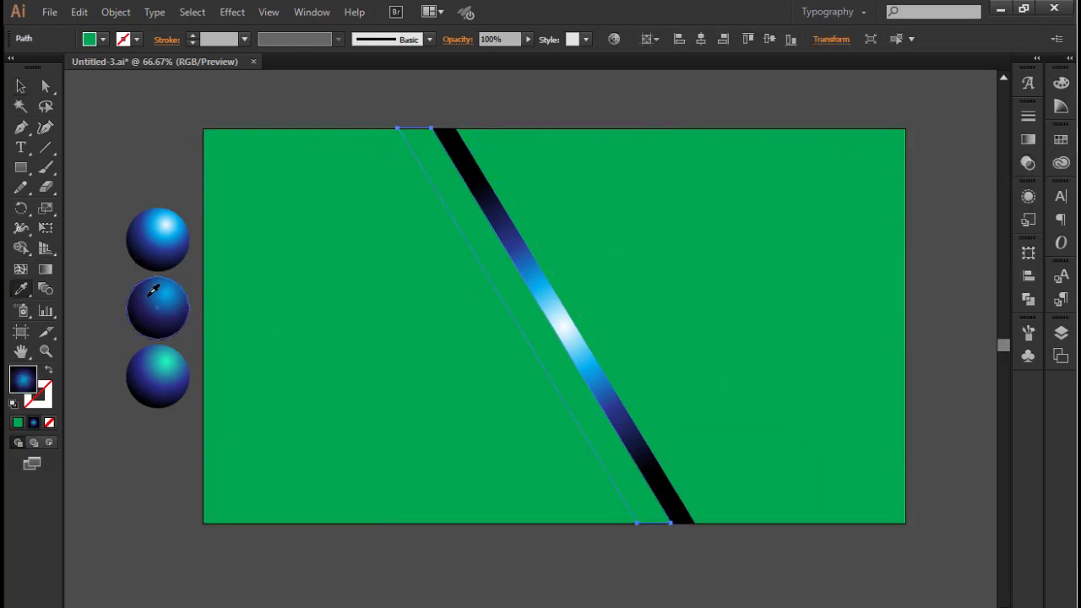
pyautogui.click(23, 87)
pyautogui.click(341, 107)
pyautogui.click(429, 206)
pyautogui.click(22, 289)
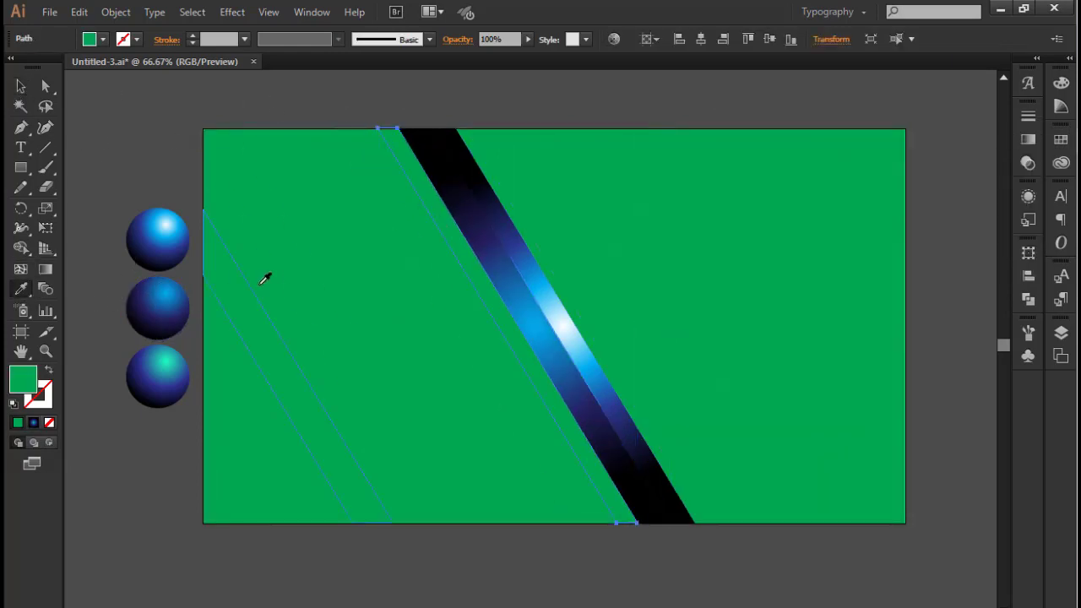
pyautogui.click(152, 374)
pyautogui.click(20, 86)
pyautogui.click(152, 97)
# Apply the bright white-blue sphere's gradient to the wide strip left of the turquoise one, and the dark blue sphere's gradient to its left neighbour
pyautogui.click(401, 208)
pyautogui.click(22, 289)
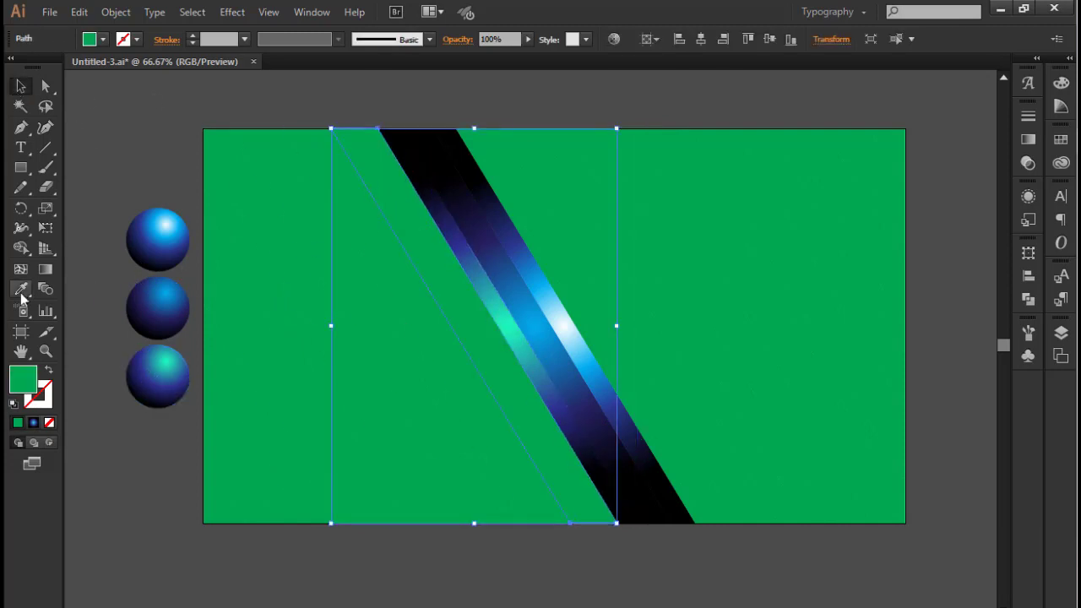
pyautogui.click(158, 236)
pyautogui.click(21, 86)
pyautogui.click(181, 93)
pyautogui.click(347, 220)
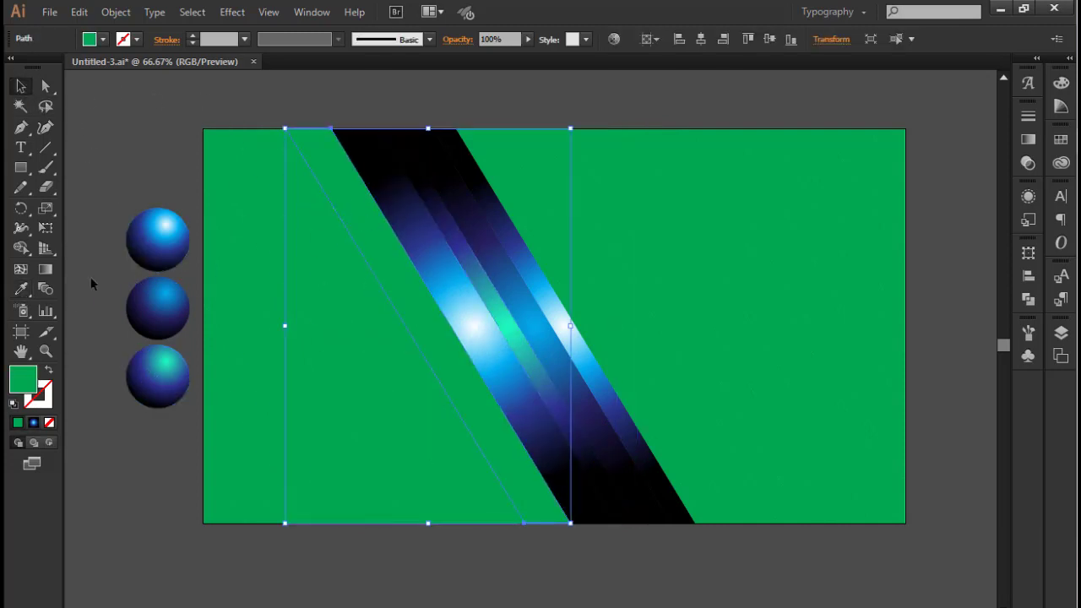
pyautogui.click(22, 289)
pyautogui.click(151, 307)
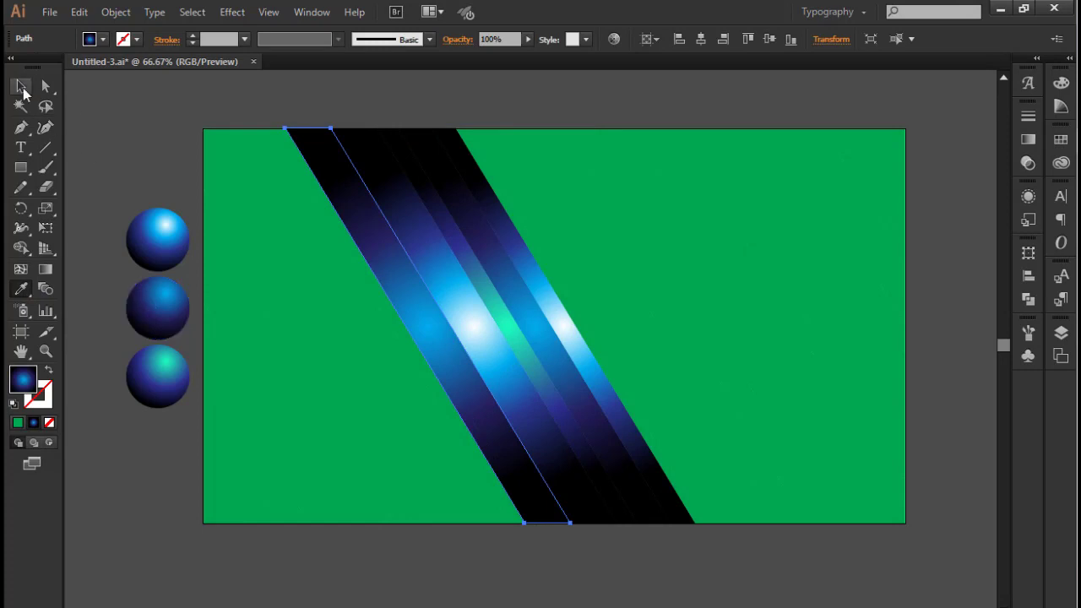
# Fill the next narrow strip to the left with the turquoise sphere's gradient and the wider strip beside it with the bright white-blue gradient
pyautogui.click(290, 149)
pyautogui.click(285, 150)
pyautogui.click(22, 289)
pyautogui.click(151, 362)
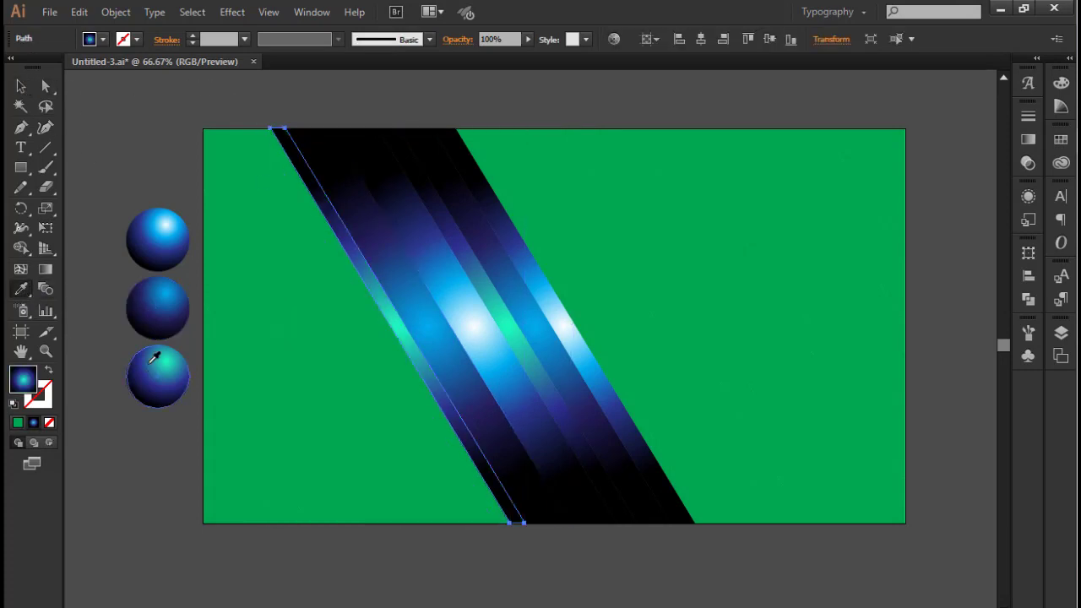
pyautogui.click(187, 118)
pyautogui.click(271, 160)
pyautogui.click(22, 289)
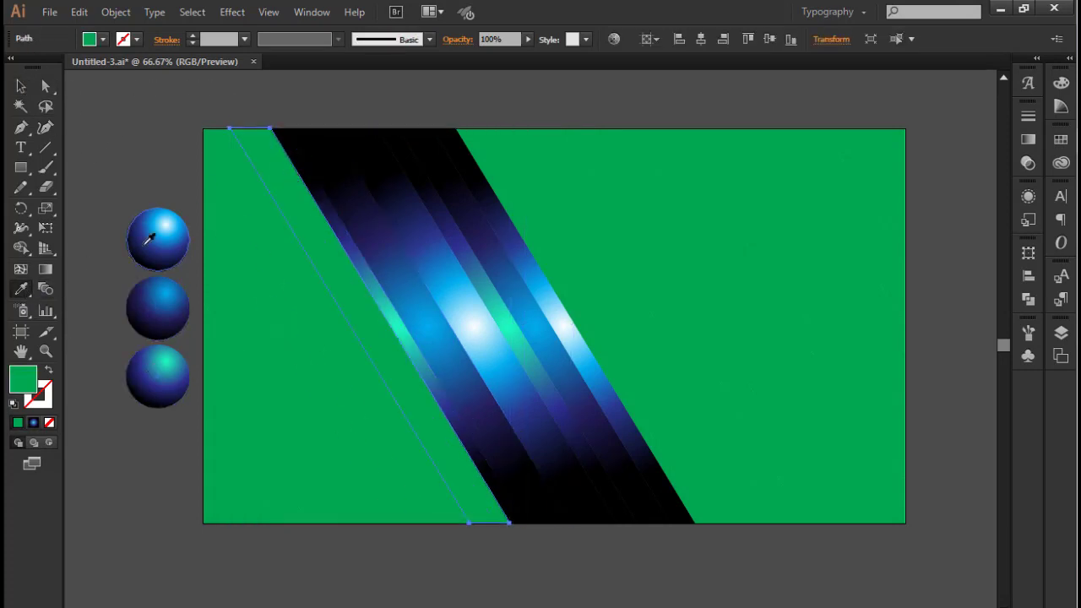
pyautogui.click(149, 240)
pyautogui.click(190, 143)
# Fill the strip at the rectangle's upper-left corner with the dark blue gradient and the strip below it with the turquoise gradient
pyautogui.click(209, 154)
pyautogui.click(22, 289)
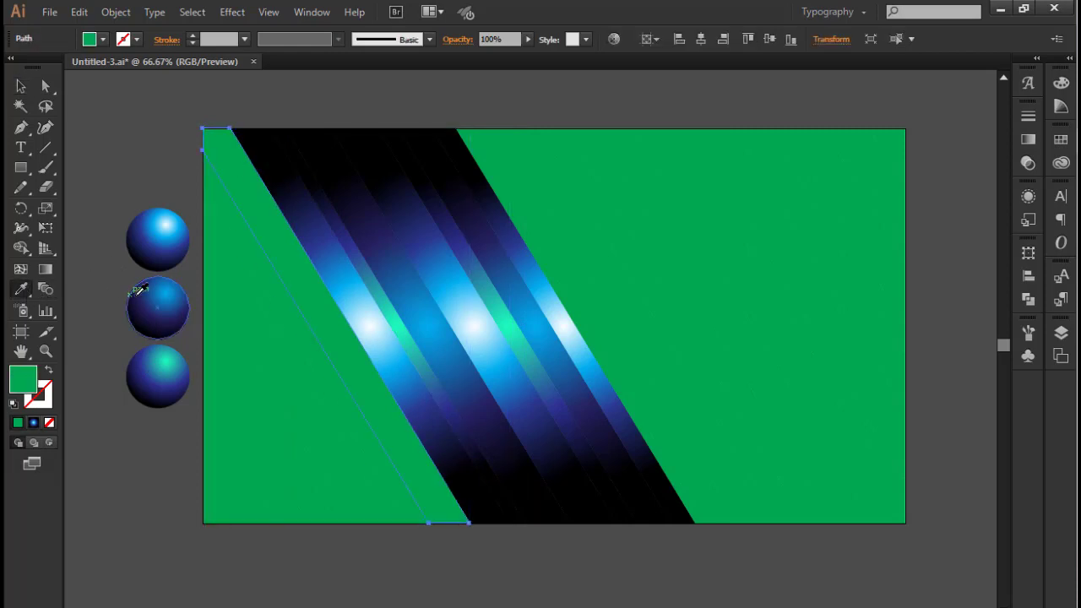
pyautogui.click(142, 295)
pyautogui.click(190, 147)
pyautogui.click(236, 228)
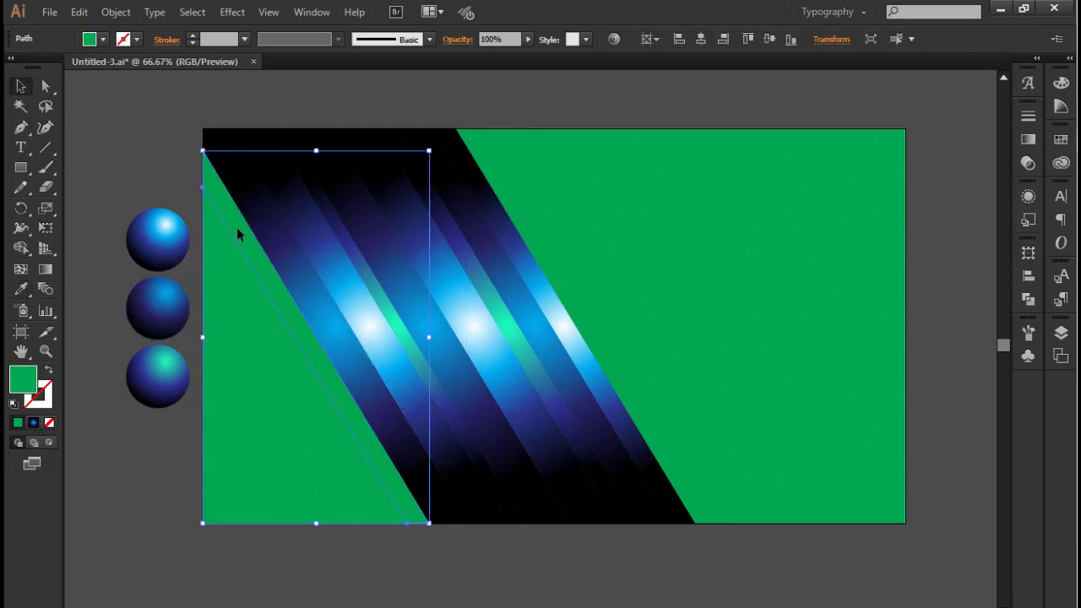
pyautogui.click(22, 289)
pyautogui.click(141, 364)
pyautogui.press('v')
pyautogui.click(185, 217)
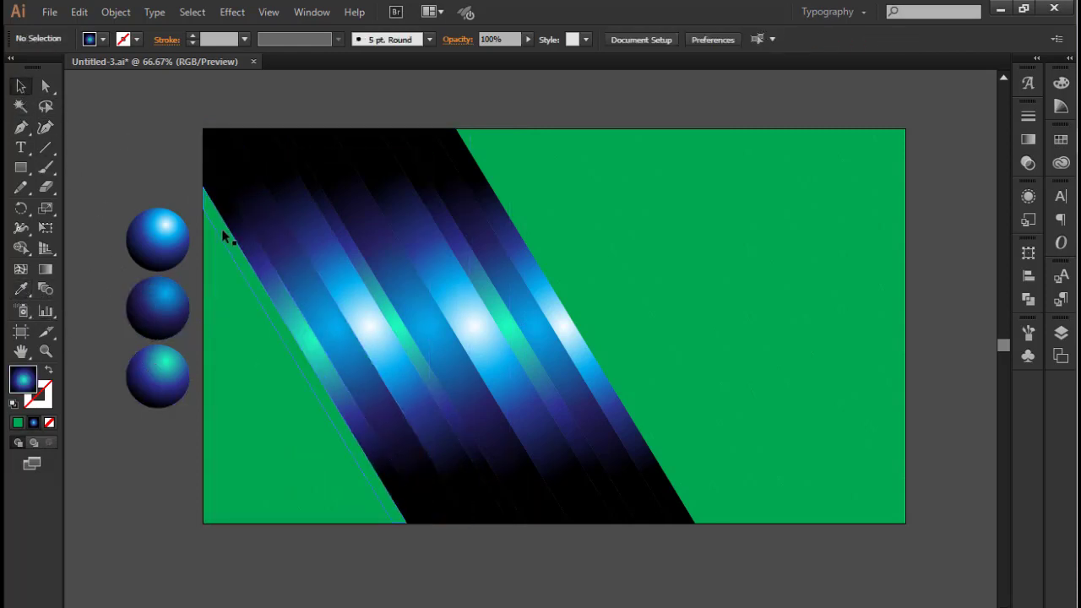
# Fill the thin green strip below the upper-left turquoise strip with the bright white-blue gradient and the wide strip below it with dark blue
pyautogui.click(222, 231)
pyautogui.click(23, 290)
pyautogui.click(141, 235)
pyautogui.press('v')
pyautogui.click(120, 137)
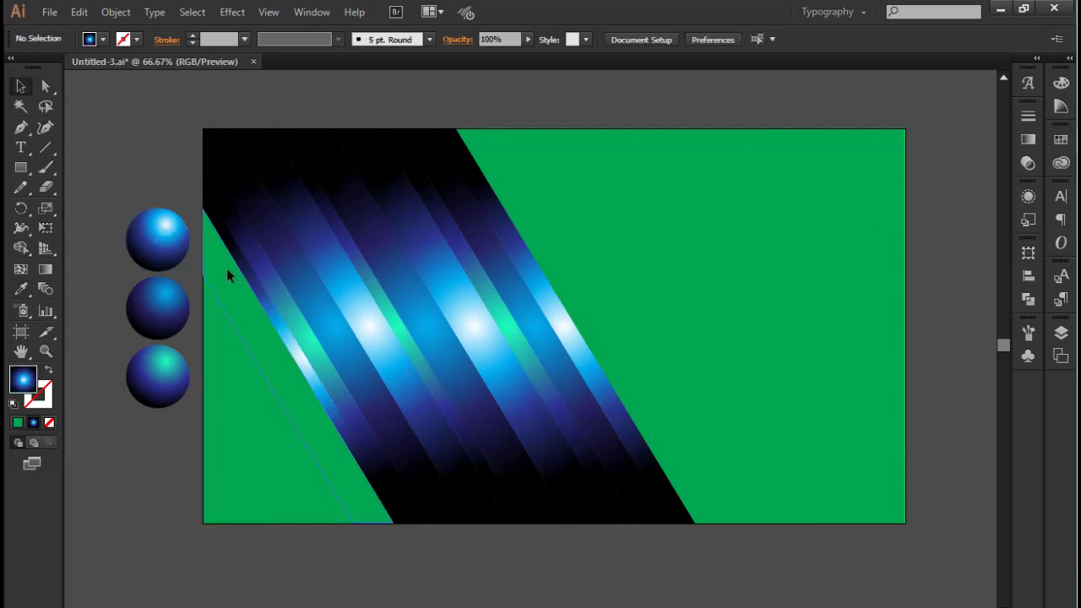
pyautogui.click(226, 273)
pyautogui.click(22, 289)
pyautogui.click(149, 306)
pyautogui.press('v')
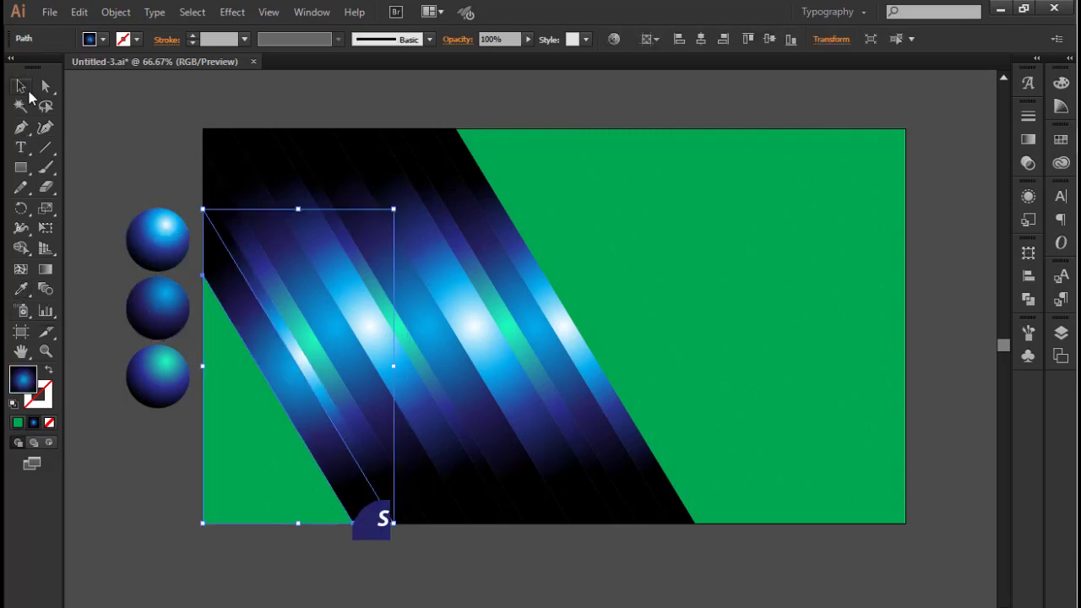
pyautogui.click(120, 152)
# Continue towards the lower-left corner, filling the next narrow strip with the turquoise gradient and the following one with bright white-blue
pyautogui.click(231, 336)
pyautogui.click(23, 289)
pyautogui.click(175, 370)
pyautogui.click(24, 87)
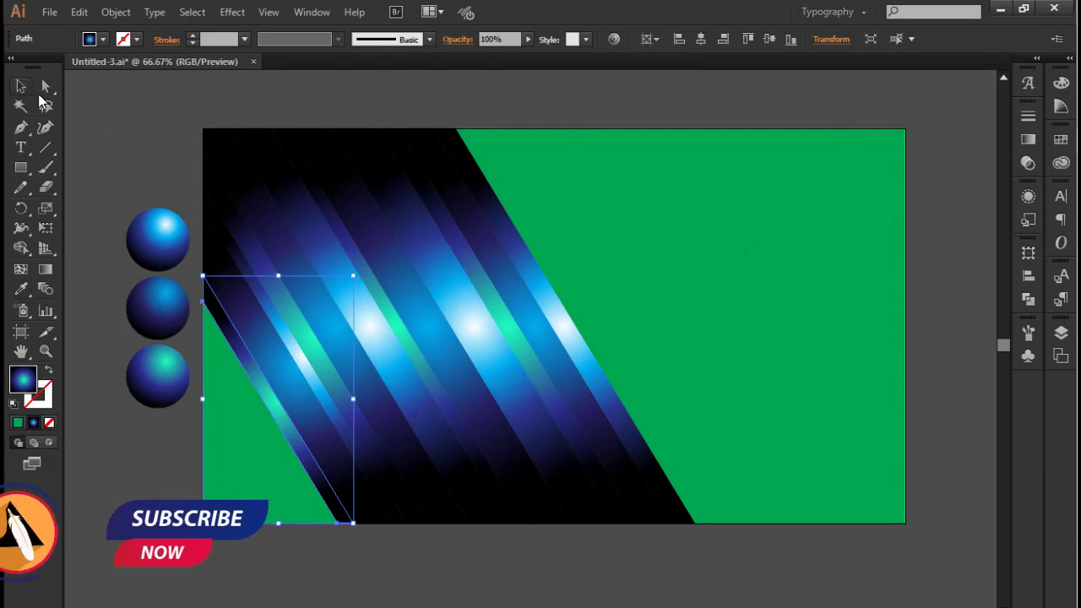
pyautogui.click(118, 165)
pyautogui.click(236, 373)
pyautogui.click(22, 291)
pyautogui.click(150, 246)
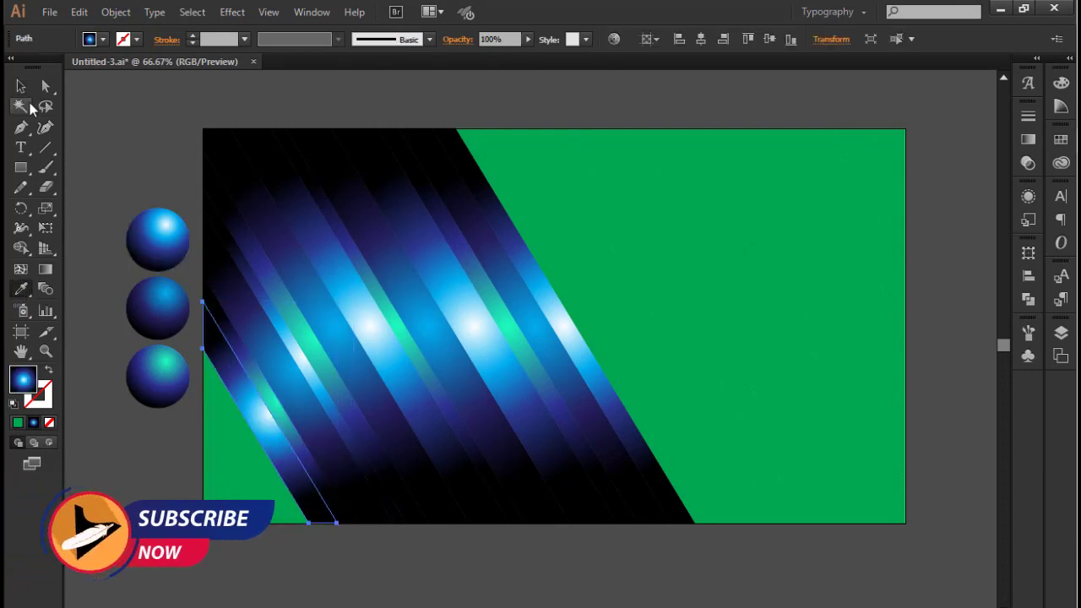
pyautogui.click(21, 86)
pyautogui.click(142, 277)
# Fill the last two strips before the lower-left corner triangle with the dark blue gradient and the turquoise gradient
pyautogui.click(222, 406)
pyautogui.click(23, 289)
pyautogui.click(149, 301)
pyautogui.click(23, 87)
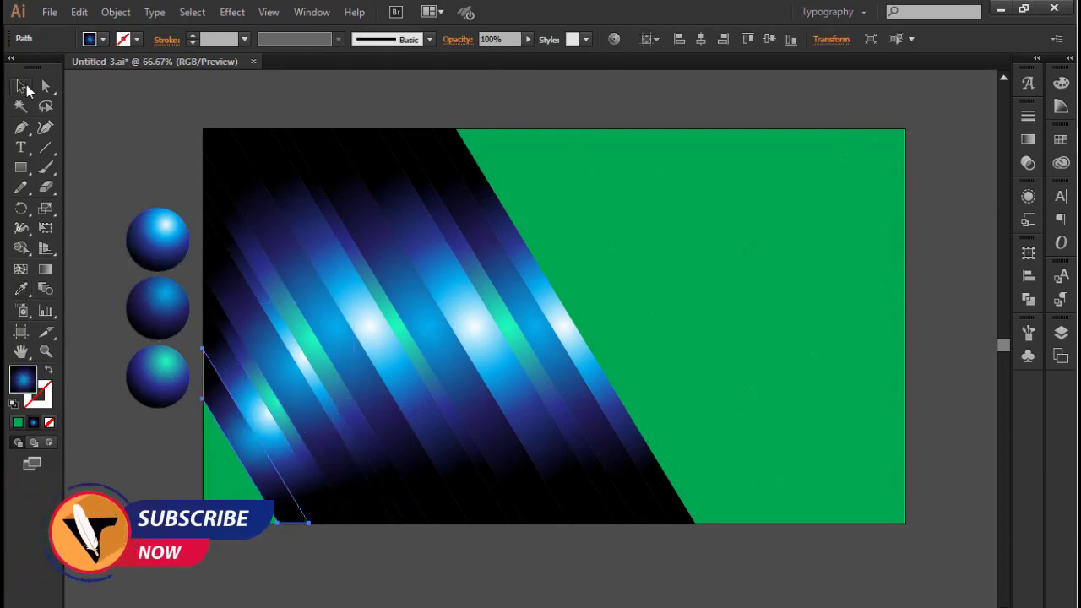
pyautogui.click(169, 430)
pyautogui.click(206, 425)
pyautogui.click(23, 289)
pyautogui.click(147, 377)
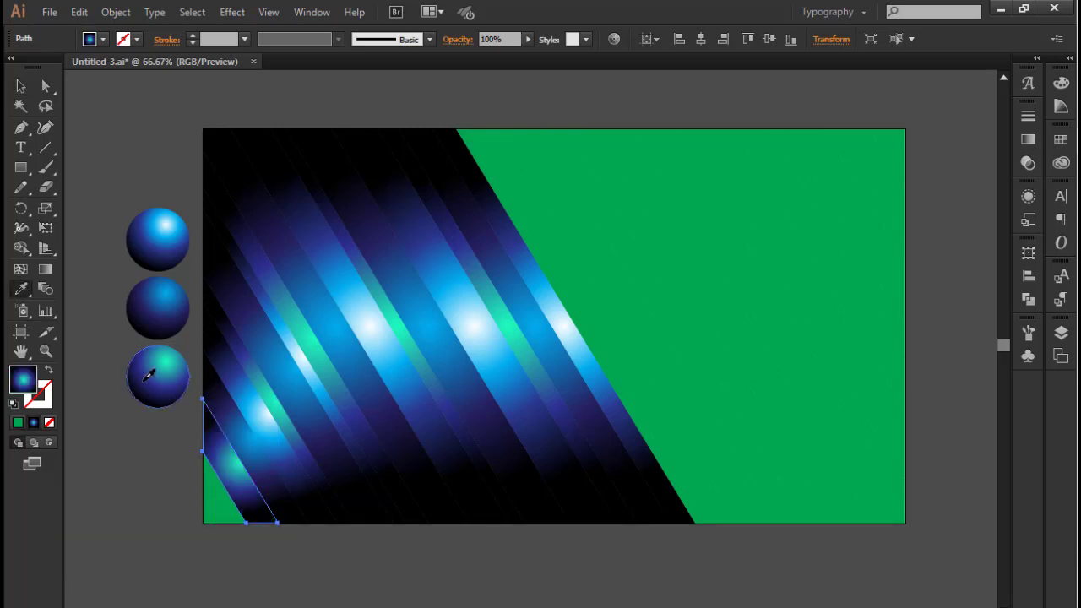
pyautogui.click(21, 87)
pyautogui.click(186, 458)
# Fill the green triangle in the rectangle's lower-left corner with the bright white-blue sphere's gradient and deselect it
pyautogui.click(219, 503)
pyautogui.click(23, 288)
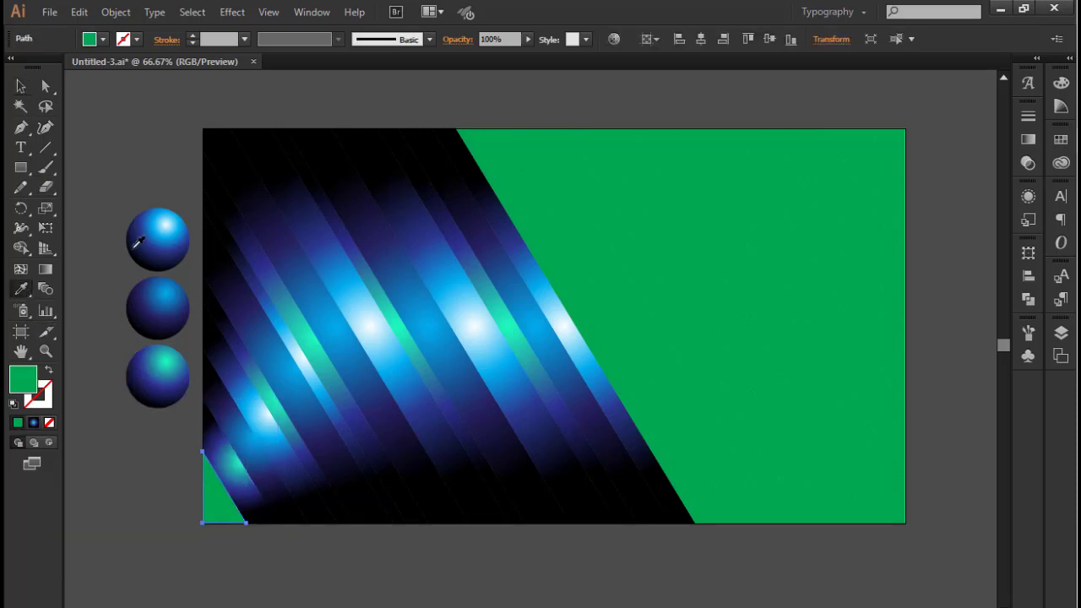
pyautogui.click(156, 241)
pyautogui.click(21, 86)
pyautogui.click(207, 126)
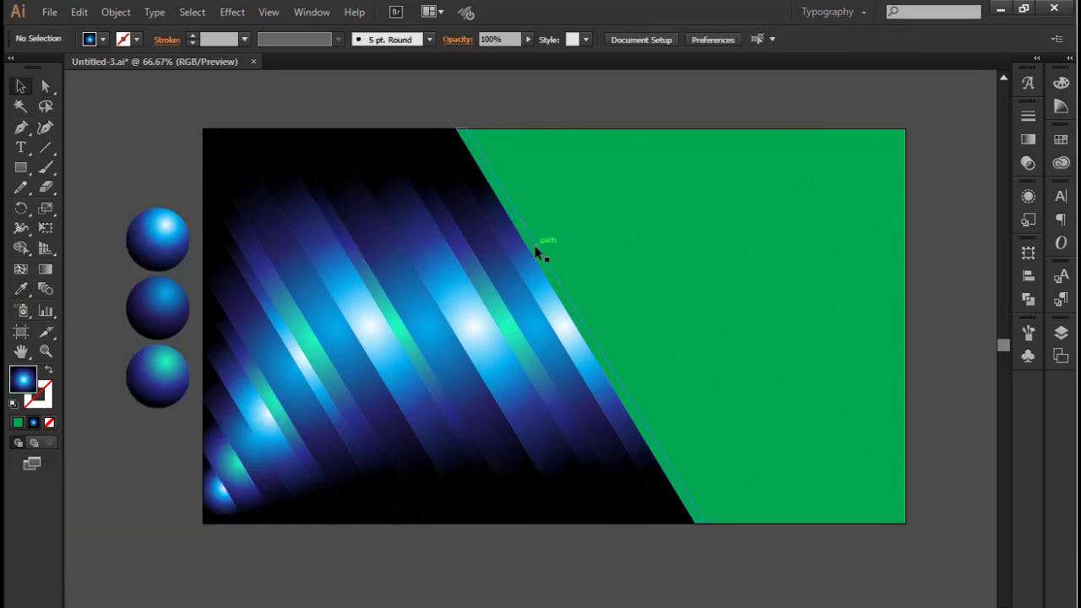
# Fill the thin strip right of the first gradient strip with the dark blue gradient and its right neighbour with the turquoise gradient
pyautogui.click(535, 250)
pyautogui.click(23, 288)
pyautogui.click(173, 308)
pyautogui.click(21, 86)
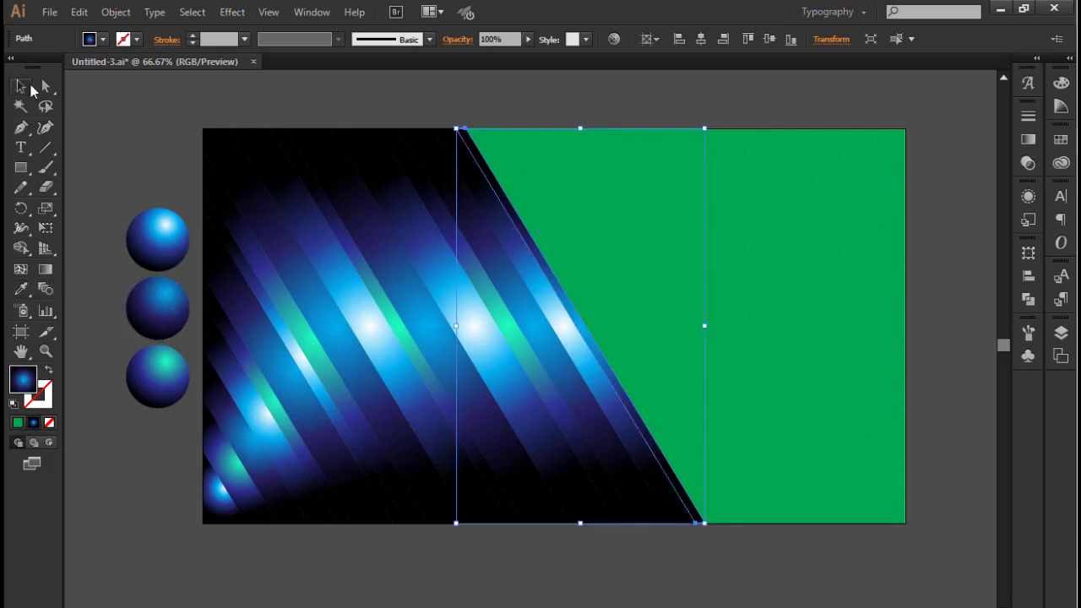
pyautogui.click(423, 110)
pyautogui.click(516, 201)
pyautogui.click(25, 291)
pyautogui.click(172, 362)
pyautogui.click(21, 86)
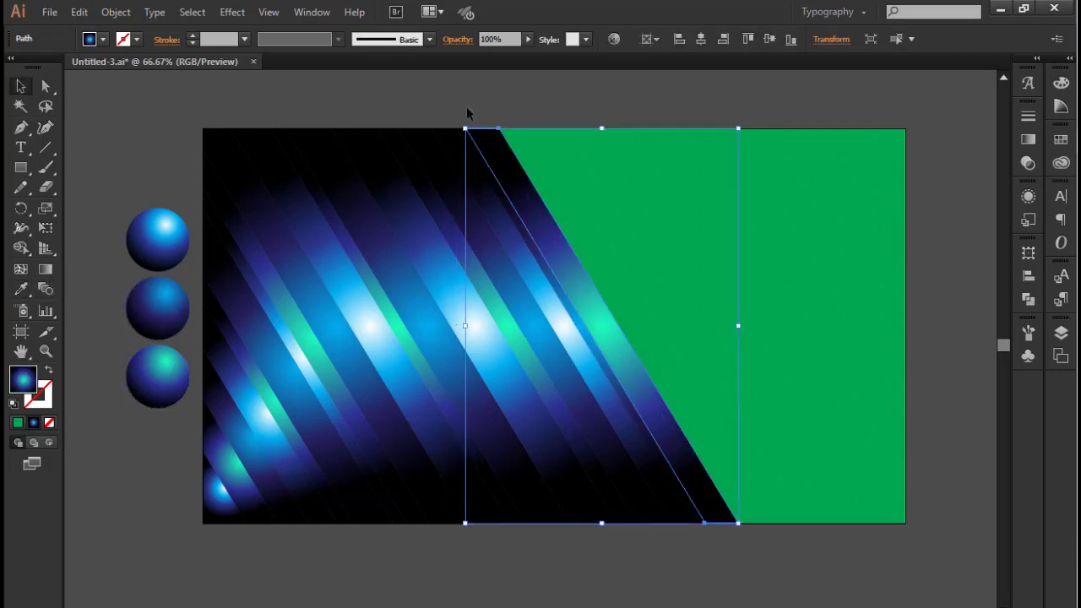
pyautogui.click(467, 112)
# Fill the next two green strips to the right with the bright white-blue gradient and the dark blue gradient
pyautogui.click(575, 207)
pyautogui.click(23, 289)
pyautogui.click(160, 238)
pyautogui.click(21, 86)
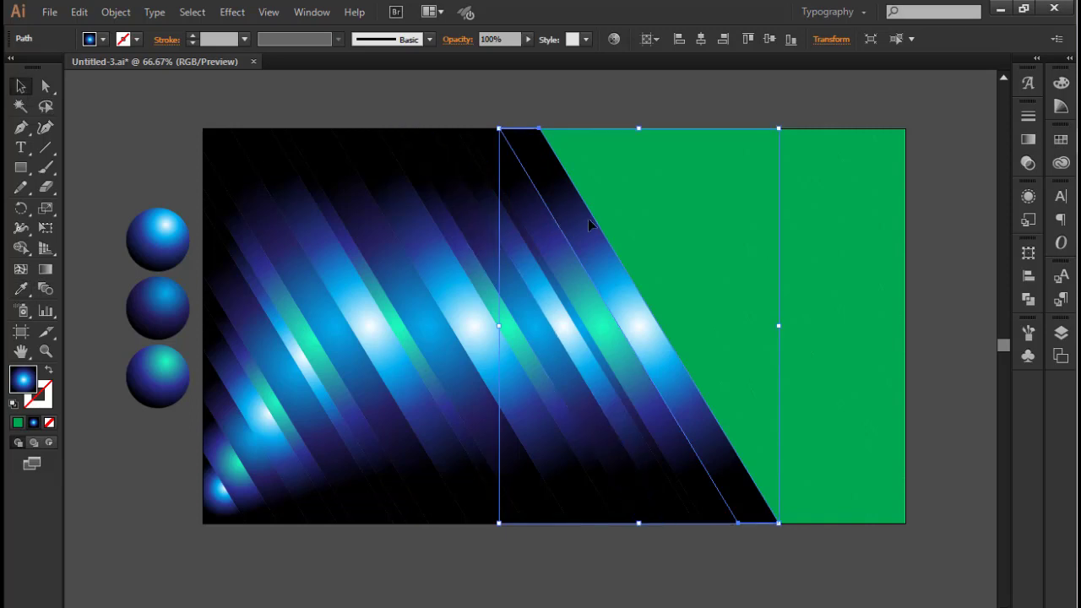
pyautogui.click(609, 216)
pyautogui.click(23, 288)
pyautogui.click(160, 307)
pyautogui.click(21, 86)
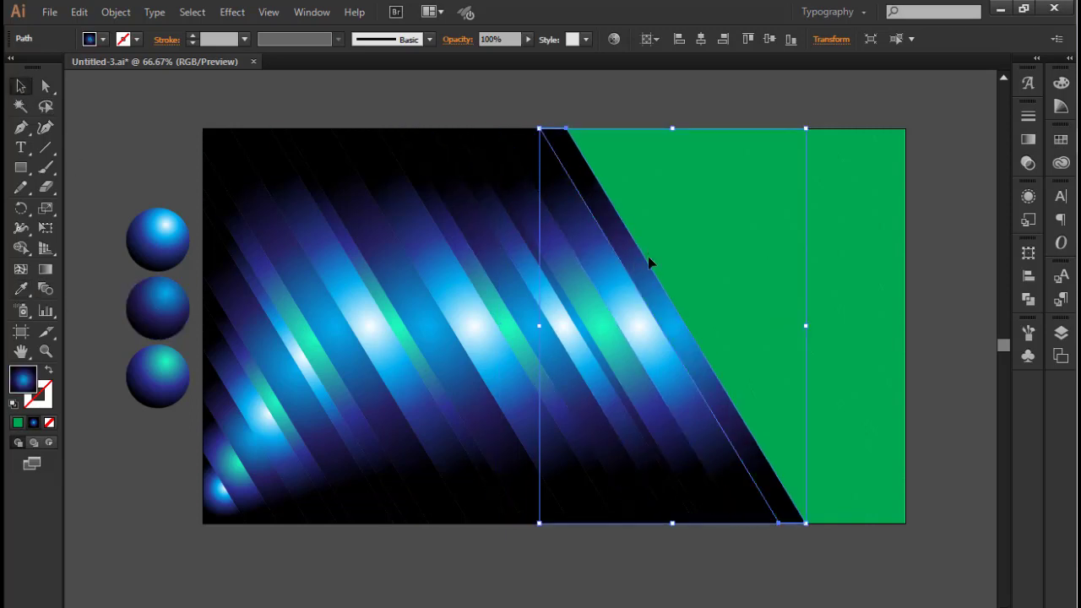
# Continue rightward, applying the turquoise sphere's gradient to the next green strip and the bright white-blue gradient to the one after it
pyautogui.click(648, 255)
pyautogui.click(23, 289)
pyautogui.click(154, 372)
pyautogui.click(21, 86)
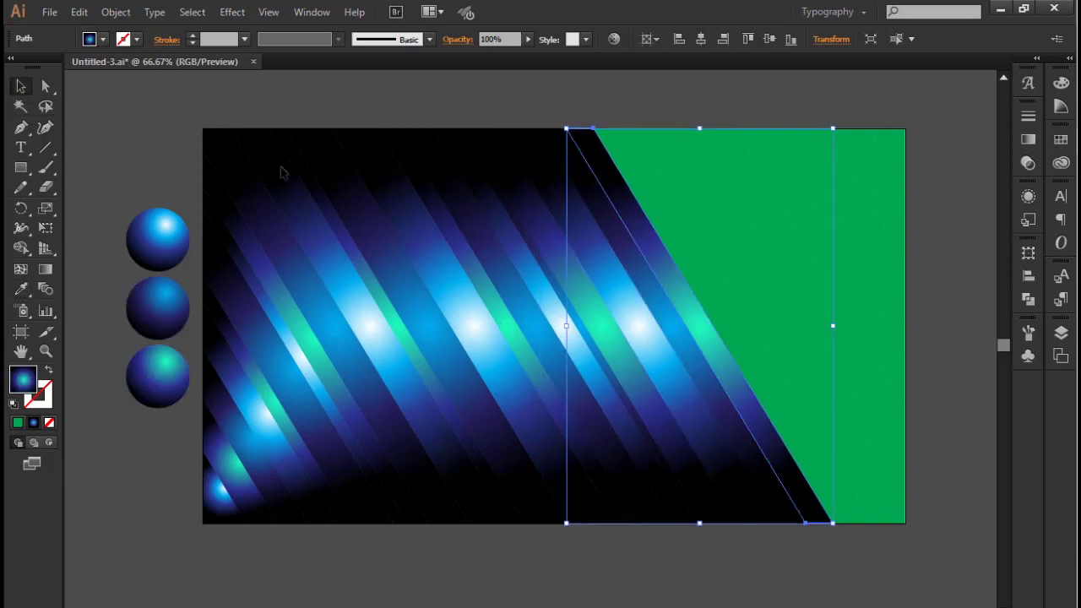
pyautogui.click(708, 306)
pyautogui.click(24, 289)
pyautogui.click(160, 237)
pyautogui.click(21, 86)
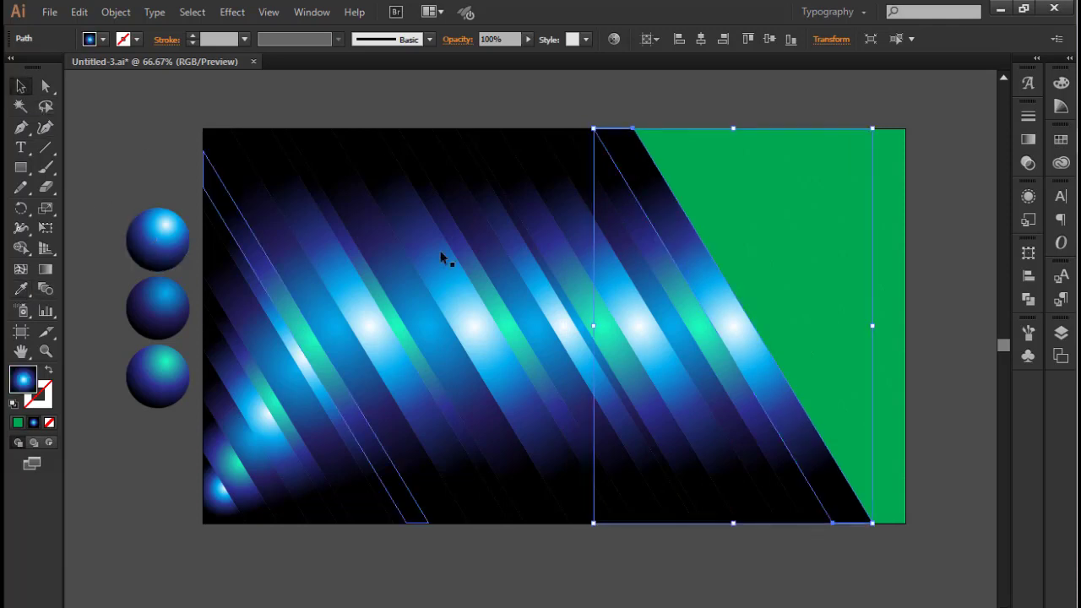
# Fill the next green strip to the right with the dark blue sphere's gradient and the thin strip after it with the turquoise gradient
pyautogui.click(767, 317)
pyautogui.click(23, 289)
pyautogui.click(158, 306)
pyautogui.click(21, 86)
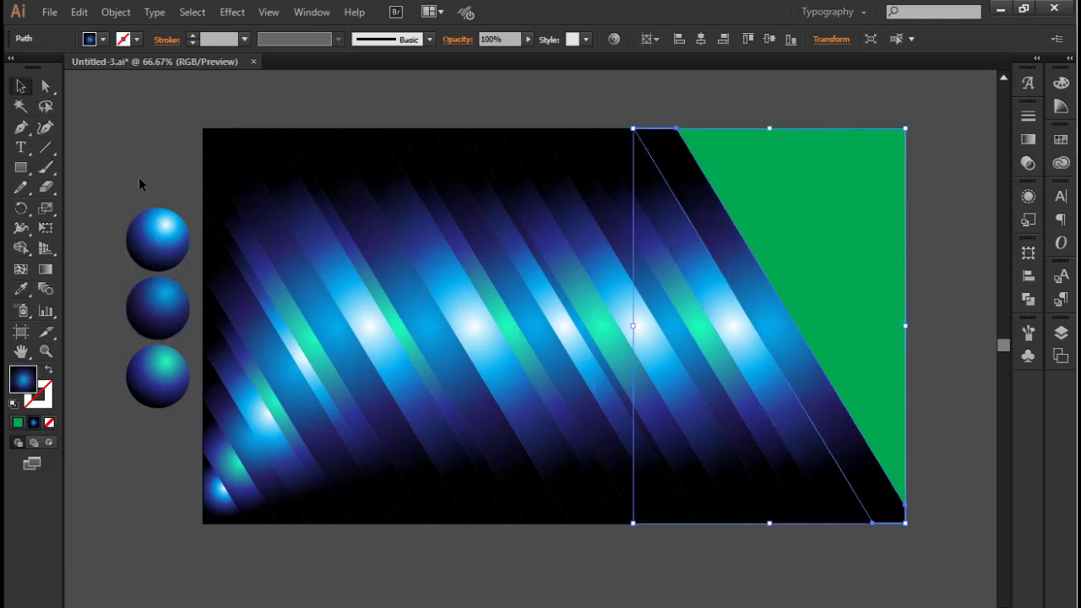
pyautogui.click(770, 265)
pyautogui.click(23, 289)
pyautogui.click(157, 364)
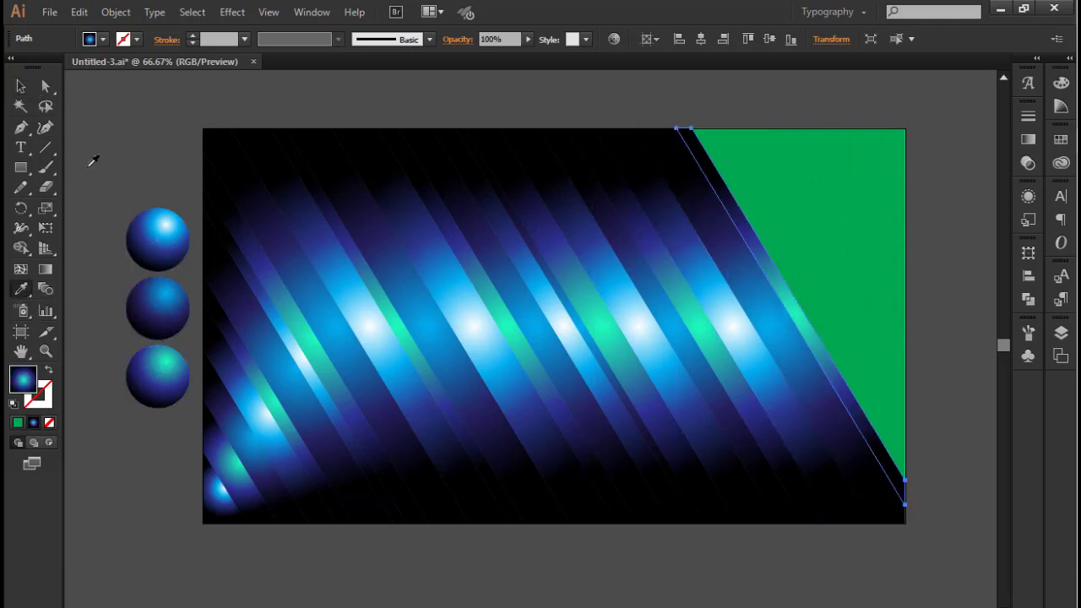
pyautogui.click(21, 86)
# Fill the next two green strips near the right edge with the bright white-blue gradient and the dark blue gradient
pyautogui.click(774, 248)
pyautogui.click(23, 288)
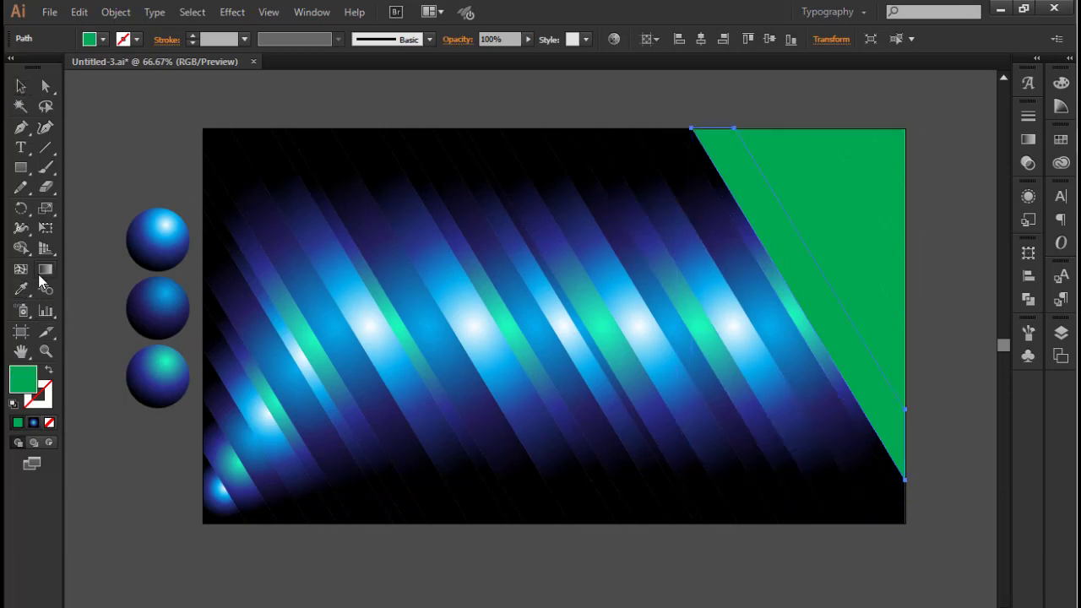
pyautogui.click(137, 238)
pyautogui.click(21, 86)
pyautogui.click(789, 199)
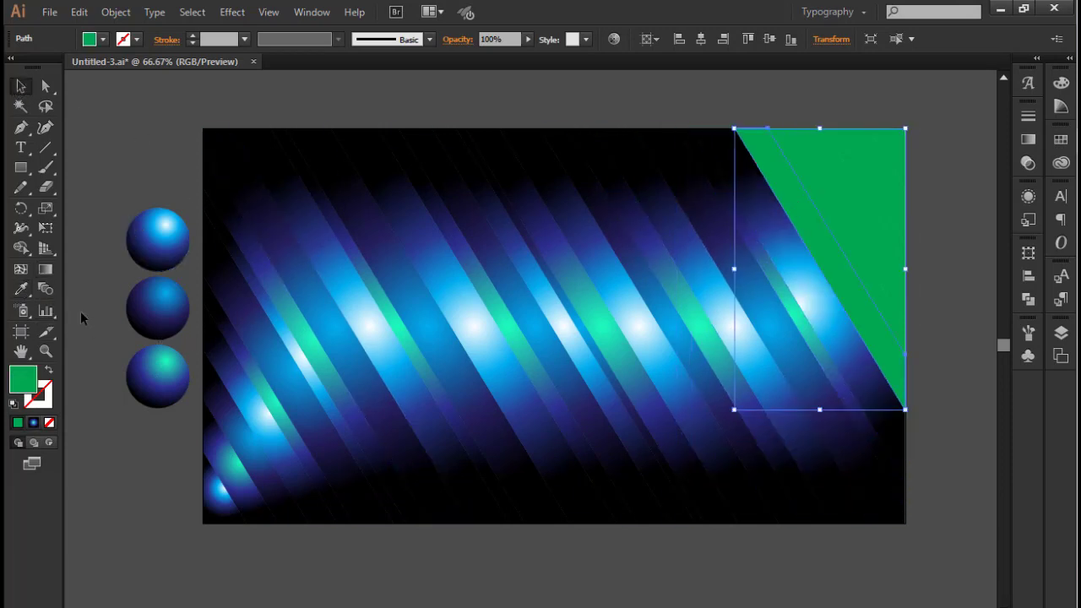
pyautogui.click(23, 289)
pyautogui.click(161, 305)
pyautogui.click(21, 86)
# Fill the following thin green strip with the turquoise sphere's gradient and the wider strip beside it with the bright white-blue gradient
pyautogui.click(838, 206)
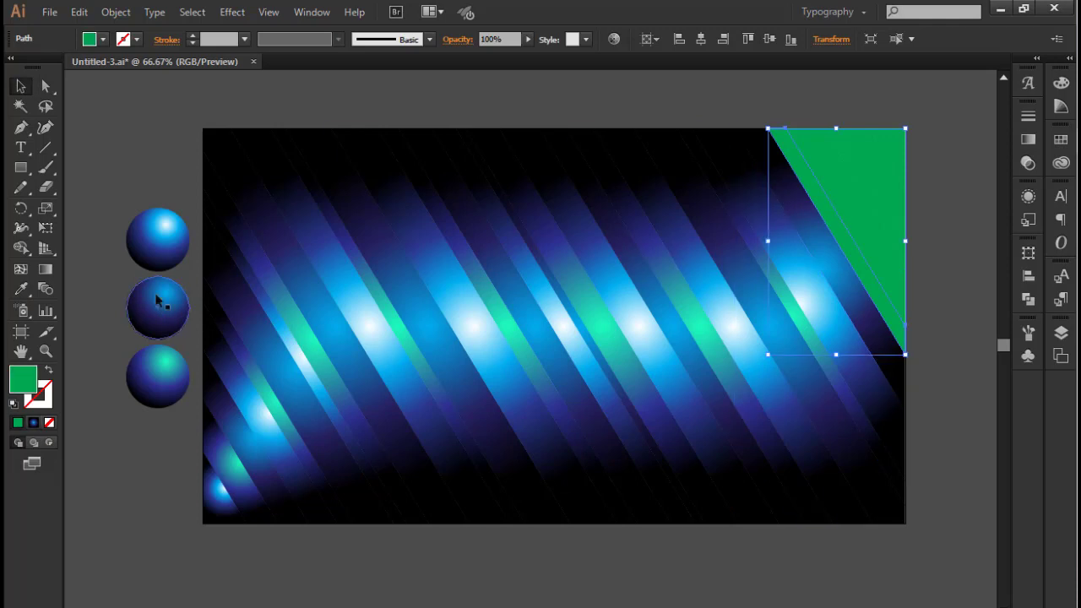
pyautogui.click(14, 290)
pyautogui.click(160, 306)
pyautogui.click(21, 86)
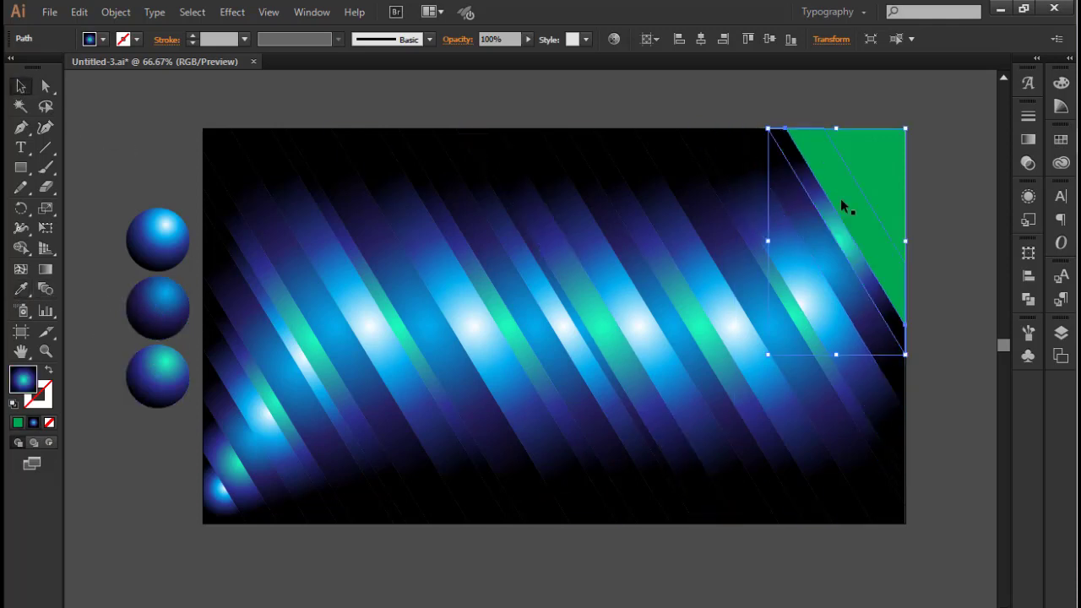
pyautogui.click(841, 199)
pyautogui.click(23, 289)
pyautogui.click(189, 238)
pyautogui.click(21, 86)
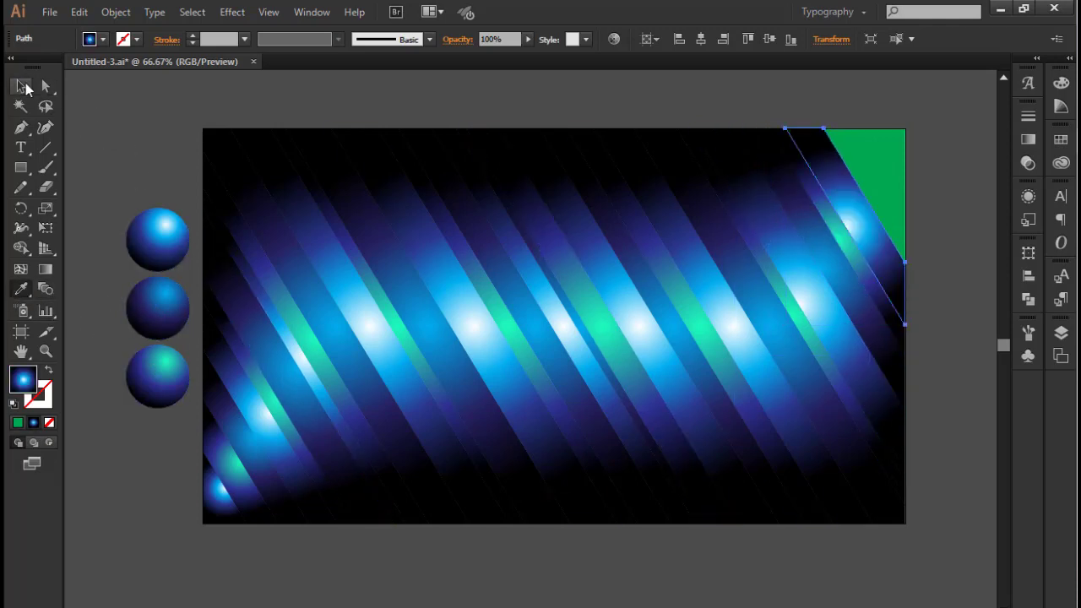
# Fill the next thin green strip with the dark blue gradient and the last strip before the corner triangle with the turquoise gradient
pyautogui.click(884, 195)
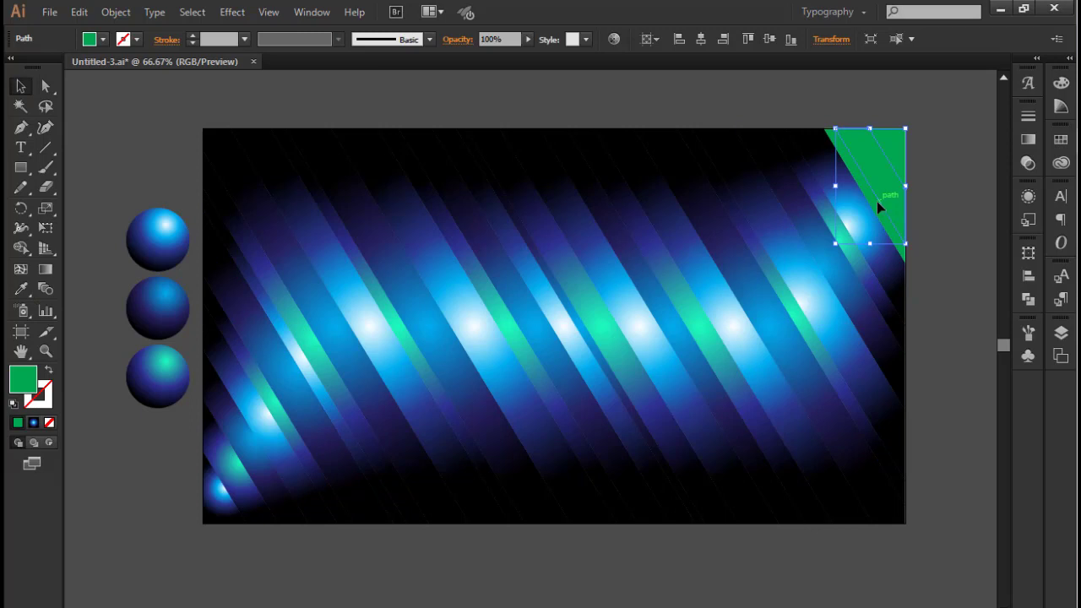
pyautogui.click(21, 289)
pyautogui.click(135, 300)
pyautogui.click(21, 86)
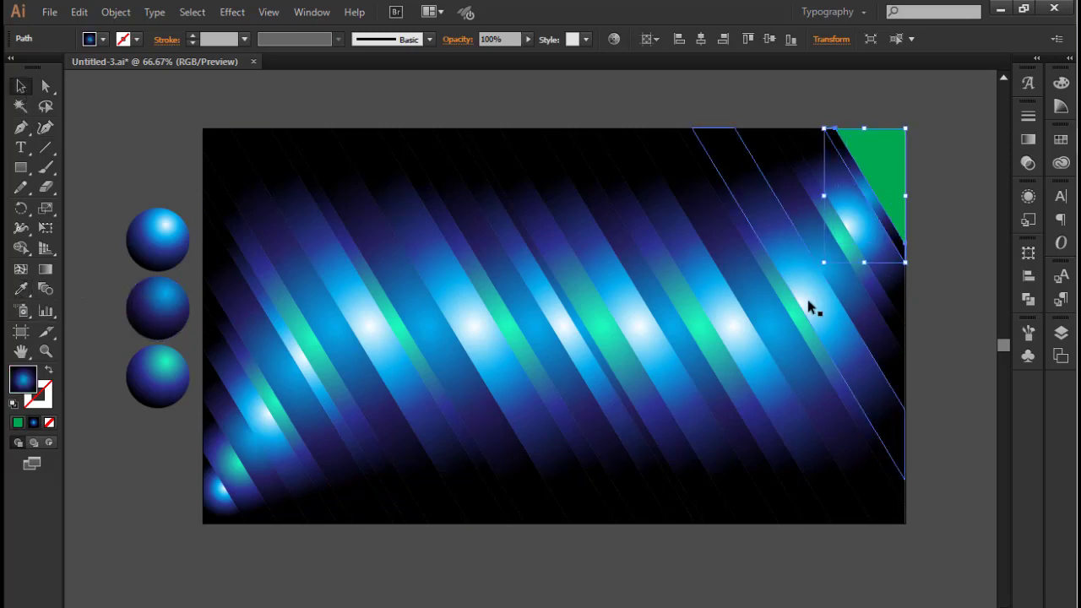
pyautogui.click(877, 179)
pyautogui.click(21, 289)
pyautogui.click(162, 310)
pyautogui.press('v')
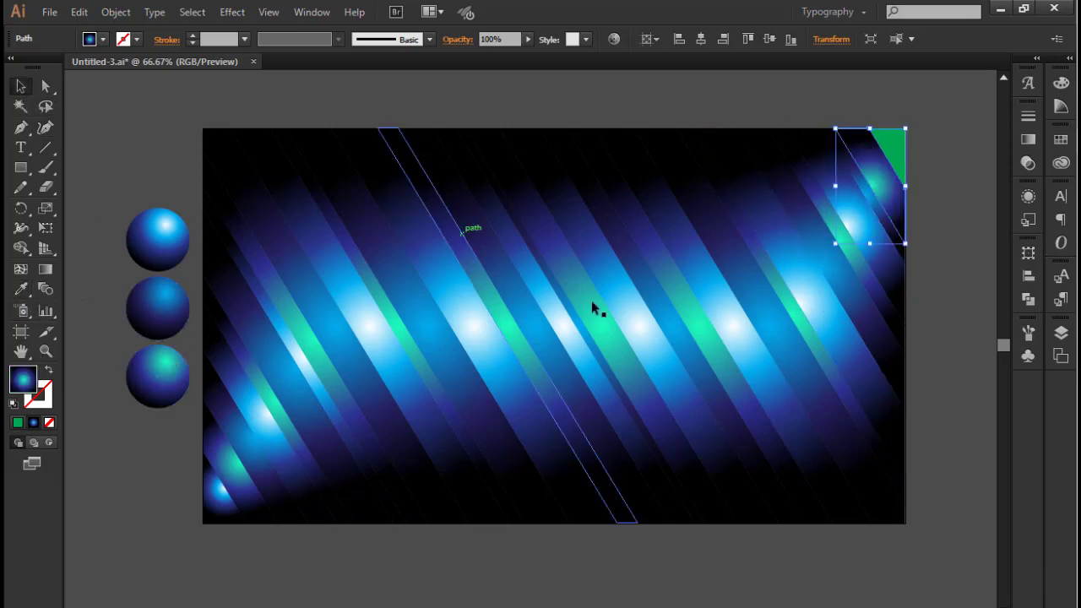
# Fill the remaining green triangle in the rectangle's upper-right corner with the bright white-blue sphere's gradient and deselect it
pyautogui.click(896, 151)
pyautogui.press('g')
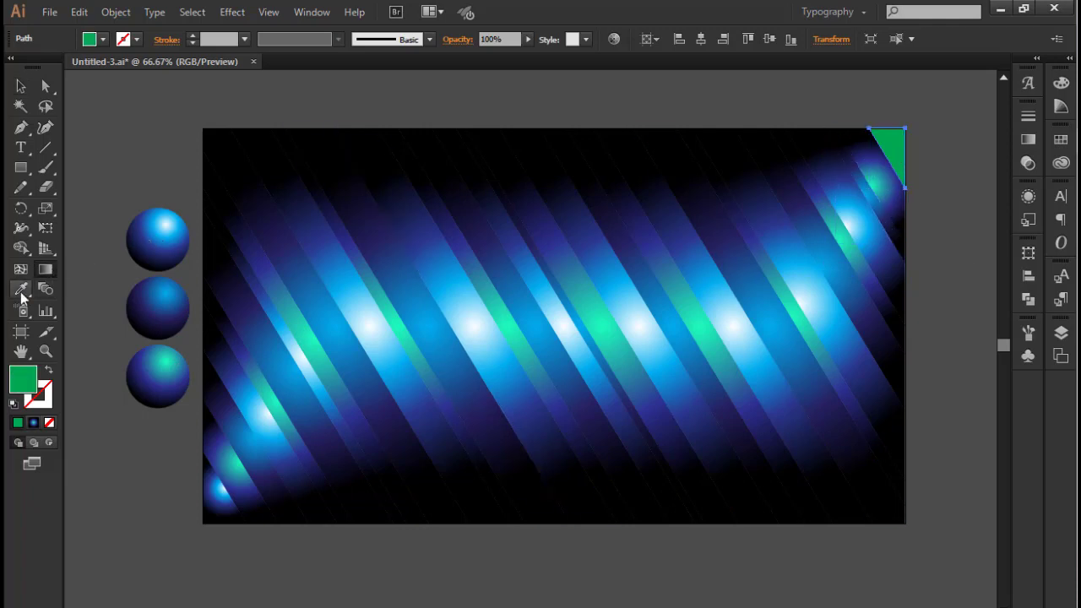
pyautogui.click(132, 240)
pyautogui.click(215, 104)
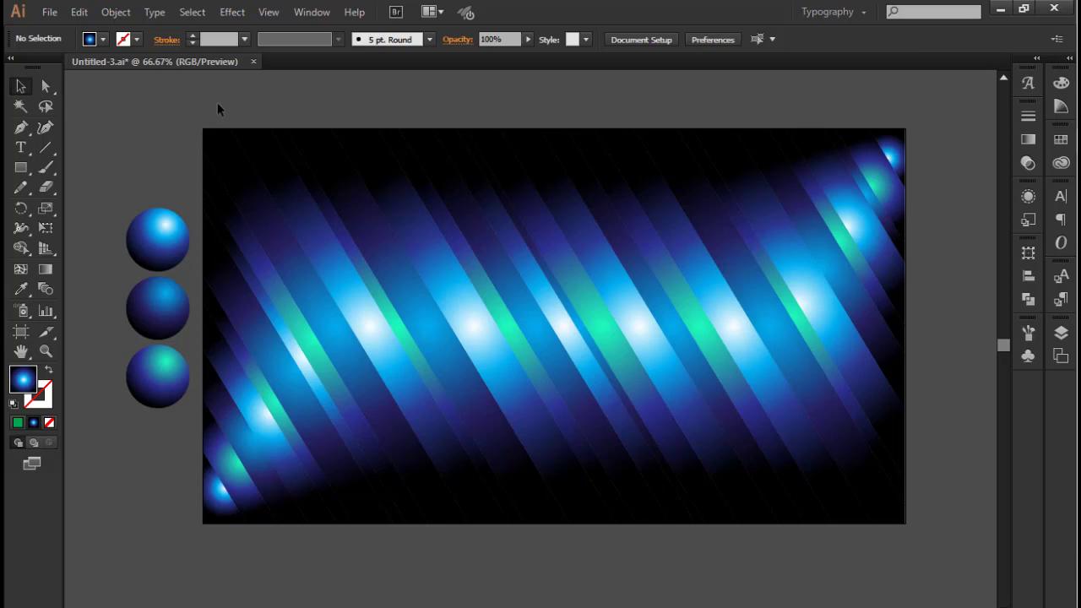
# Redirect the central turquoise strip's radial gradient along the strip, from just above its top end to near its lower end, and deselect it
pyautogui.click(558, 290)
pyautogui.click(46, 270)
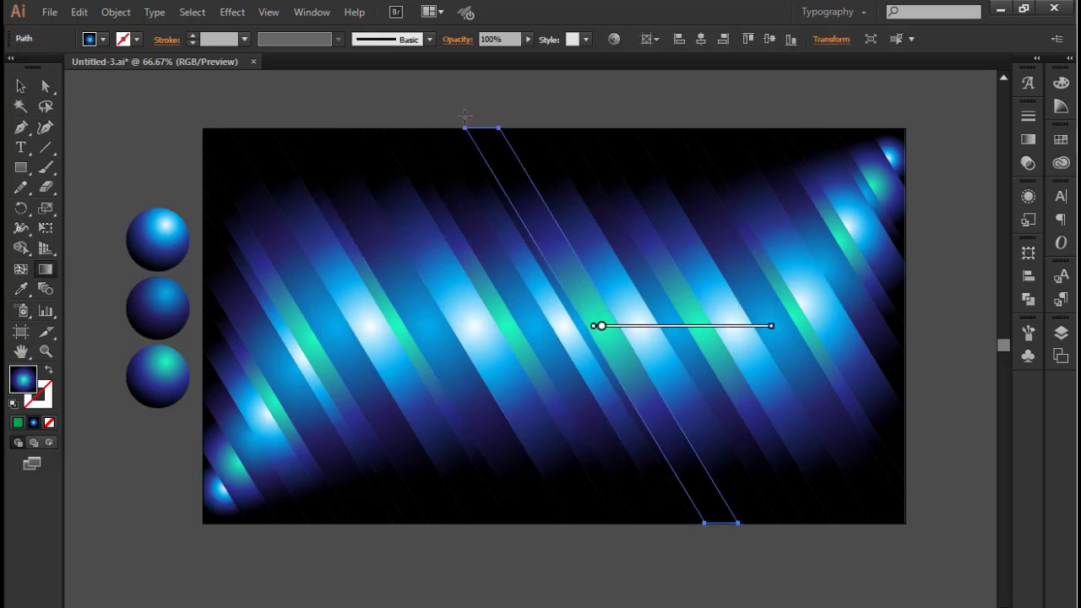
pyautogui.moveTo(458, 107); pyautogui.dragTo(670, 459)
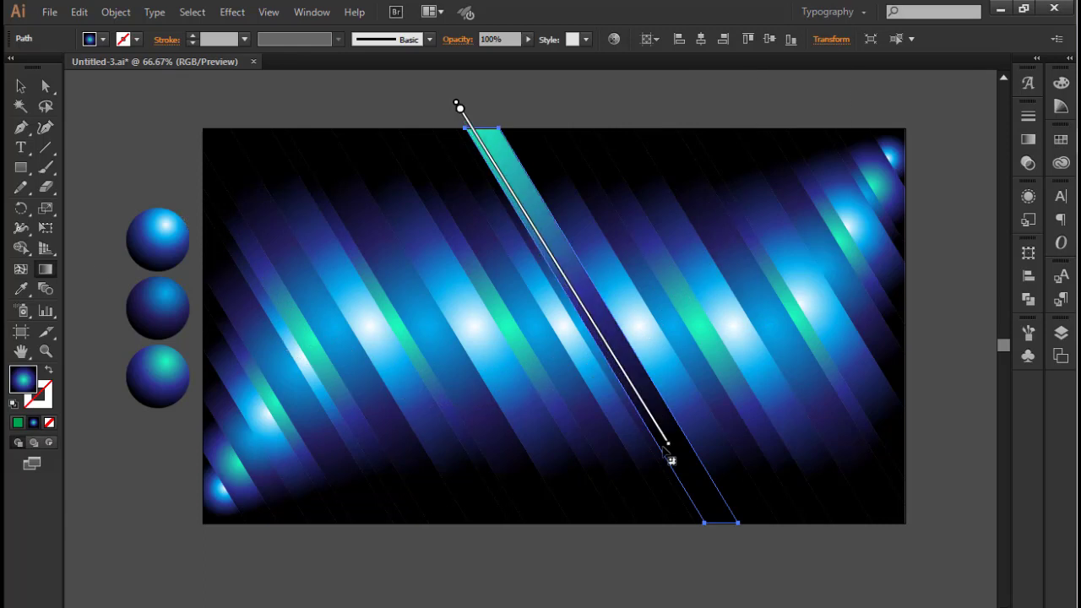
pyautogui.click(20, 86)
pyautogui.click(225, 99)
# Redirect the gradient of the thin dark blue strip left of the central turquoise strip, running it down the strip from its top end
pyautogui.click(498, 193)
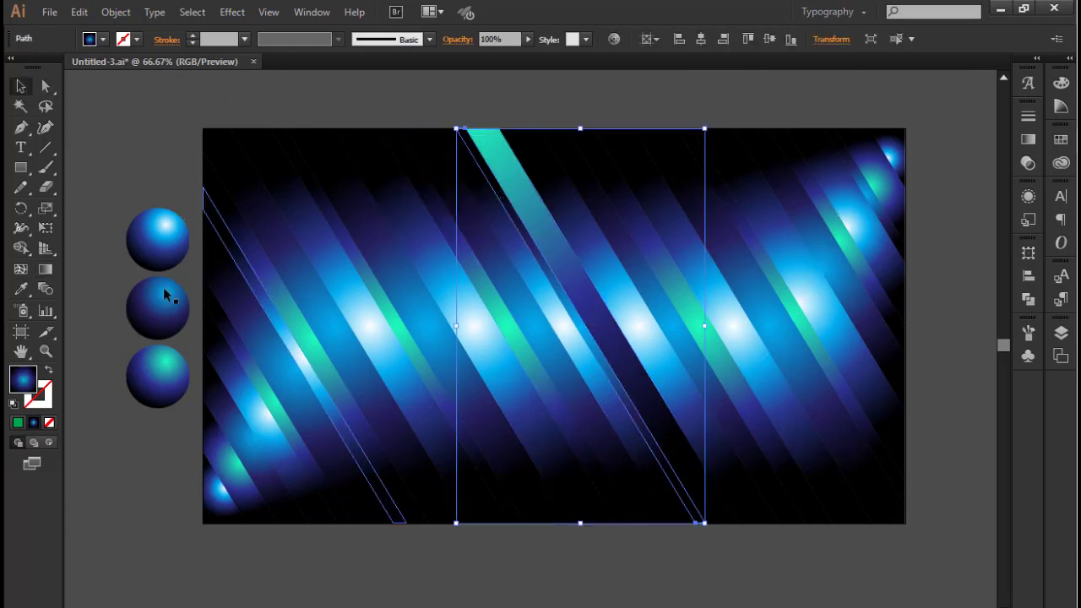
pyautogui.press('g')
pyautogui.moveTo(466, 141)
pyautogui.mouseDown()
pyautogui.moveTo(567, 273)
pyautogui.moveTo(642, 427)
pyautogui.mouseUp()
pyautogui.moveTo(469, 140); pyautogui.dragTo(501, 196)
pyautogui.press('v')
pyautogui.click(255, 97)
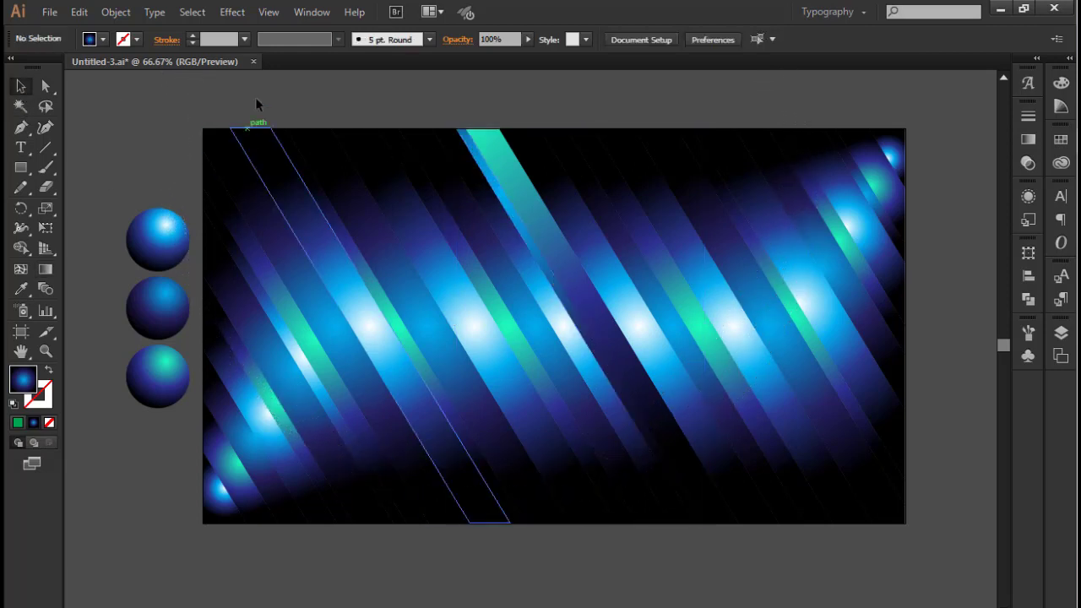
# Redirect the gradient of the bright strip right of the central turquoise strip, running from its upper quarter to near its lower end
pyautogui.click(593, 202)
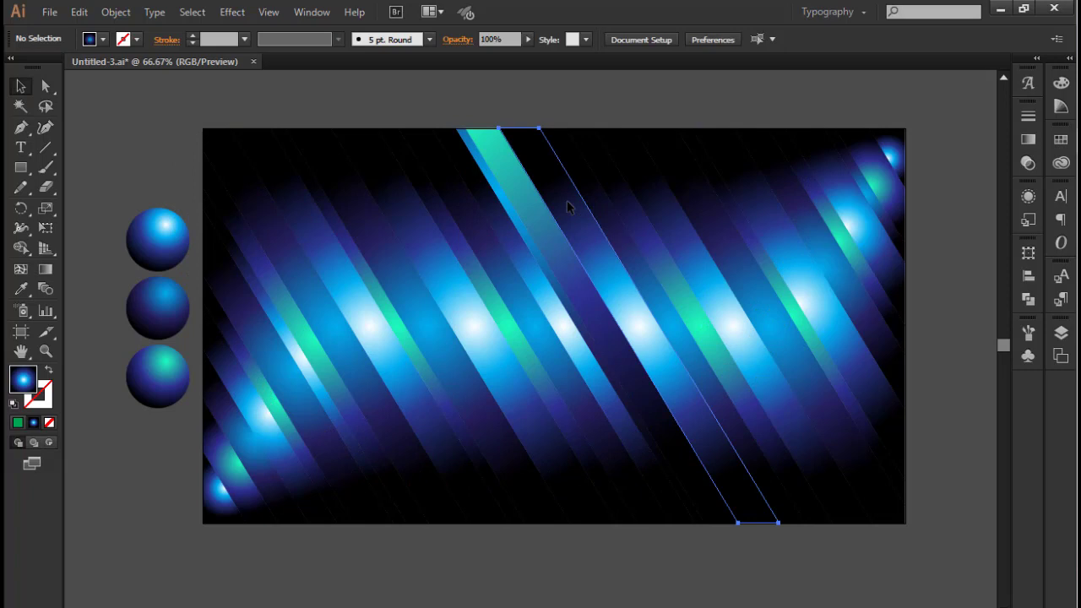
pyautogui.click(46, 269)
pyautogui.moveTo(572, 222)
pyautogui.mouseDown()
pyautogui.moveTo(729, 477)
pyautogui.moveTo(720, 458)
pyautogui.mouseUp()
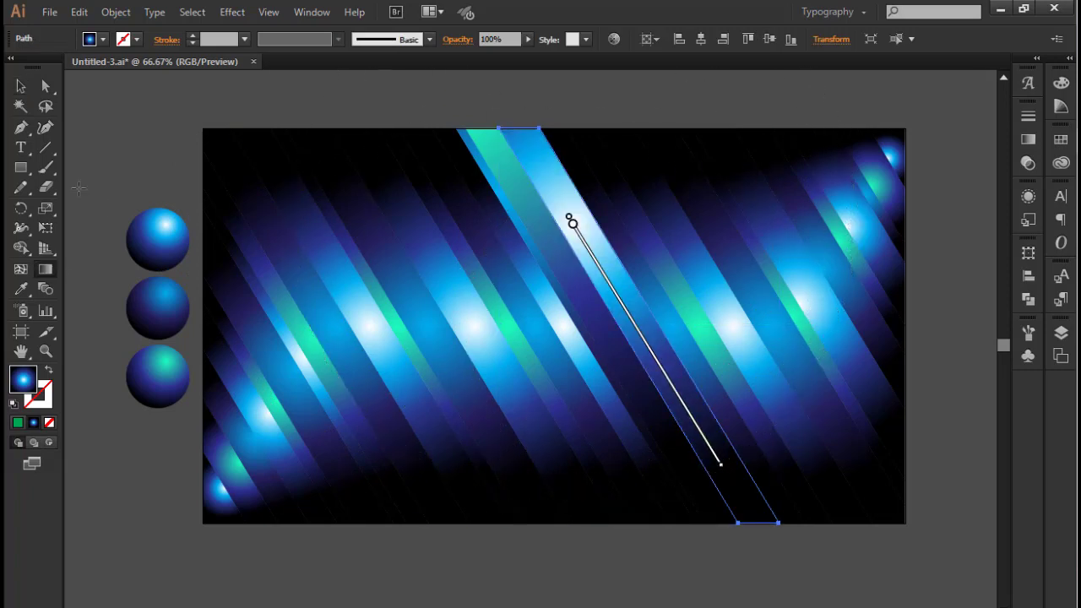
pyautogui.press('v')
pyautogui.click(125, 123)
# Redirect the next dark blue strip's gradient along the strip, from just below its top end to slightly past its middle
pyautogui.click(596, 210)
pyautogui.press('g')
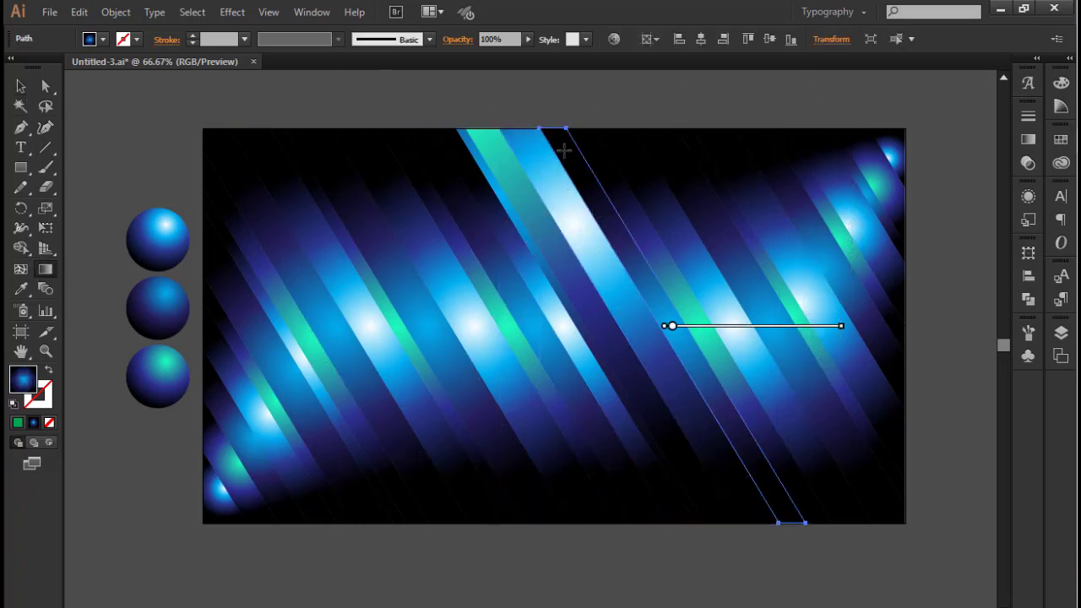
pyautogui.moveTo(566, 150)
pyautogui.mouseDown()
pyautogui.moveTo(680, 355)
pyautogui.moveTo(693, 355)
pyautogui.mouseUp()
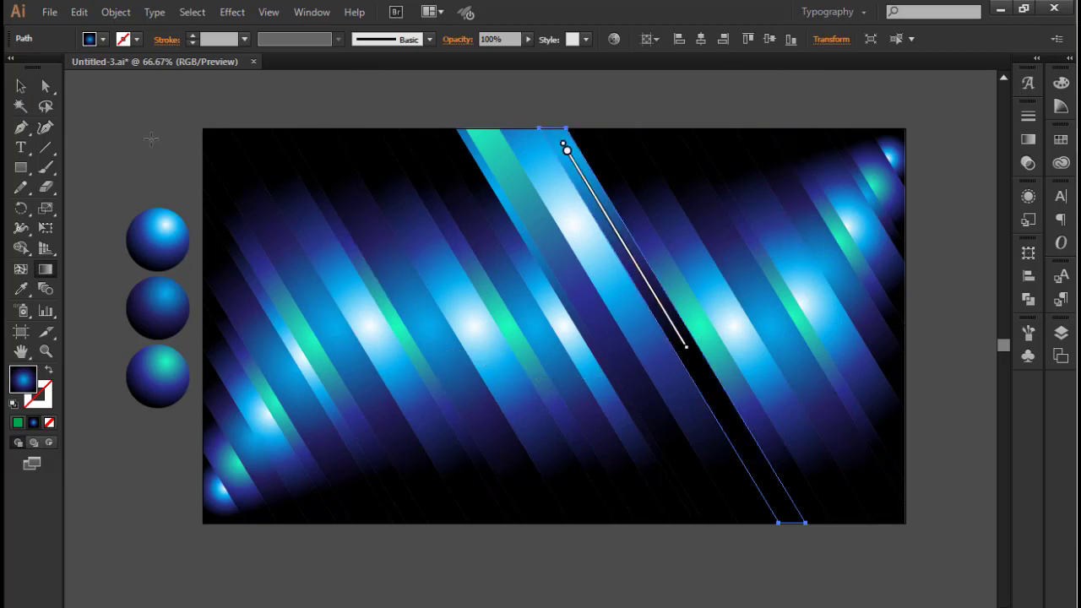
pyautogui.press('v')
pyautogui.click(144, 126)
# Redirect the next turquoise strip's gradient along the strip, starting in its upper part and ending close to its bottom end
pyautogui.click(625, 211)
pyautogui.press('g')
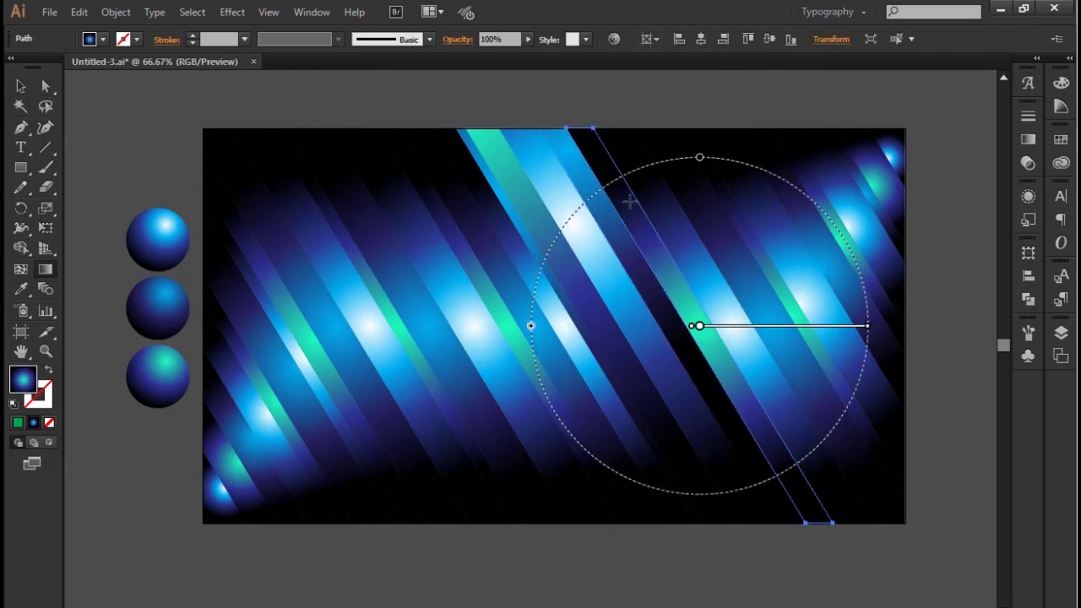
pyautogui.moveTo(622, 197); pyautogui.dragTo(811, 503)
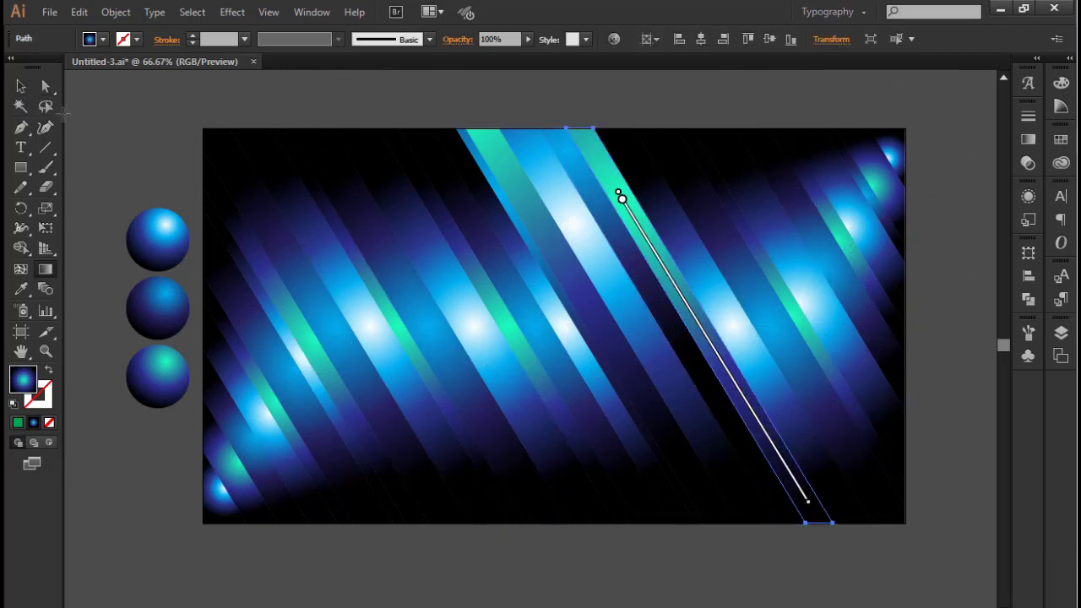
pyautogui.press('v')
pyautogui.click(220, 89)
# Redirect the next bright white-blue strip's gradient along the strip, from just above its top end to past its middle, and deselect it
pyautogui.click(628, 173)
pyautogui.press('g')
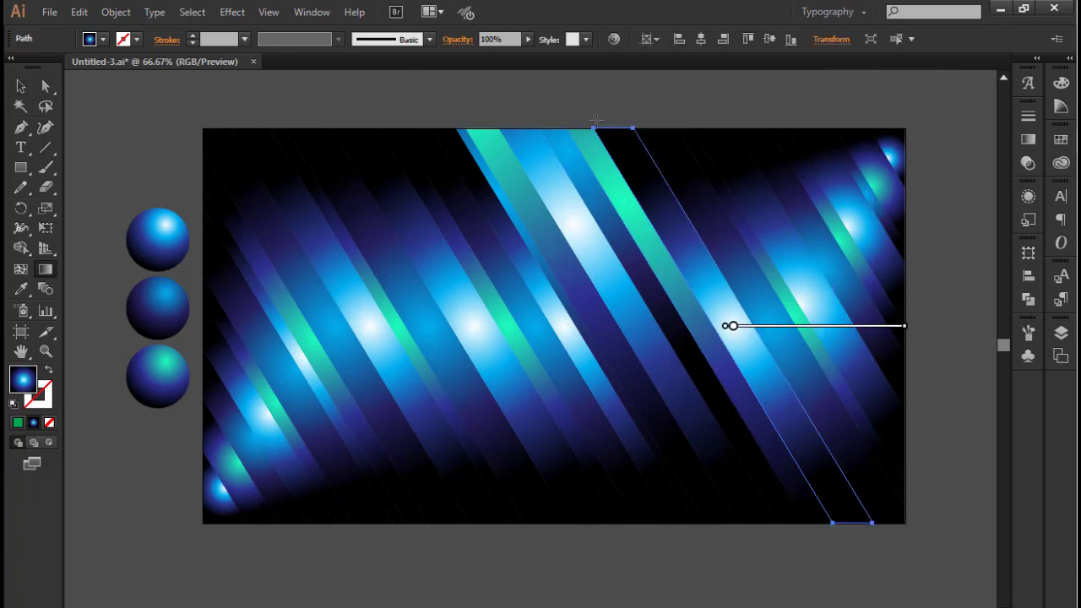
pyautogui.moveTo(594, 116); pyautogui.dragTo(743, 369)
pyautogui.press('v')
pyautogui.click(282, 180)
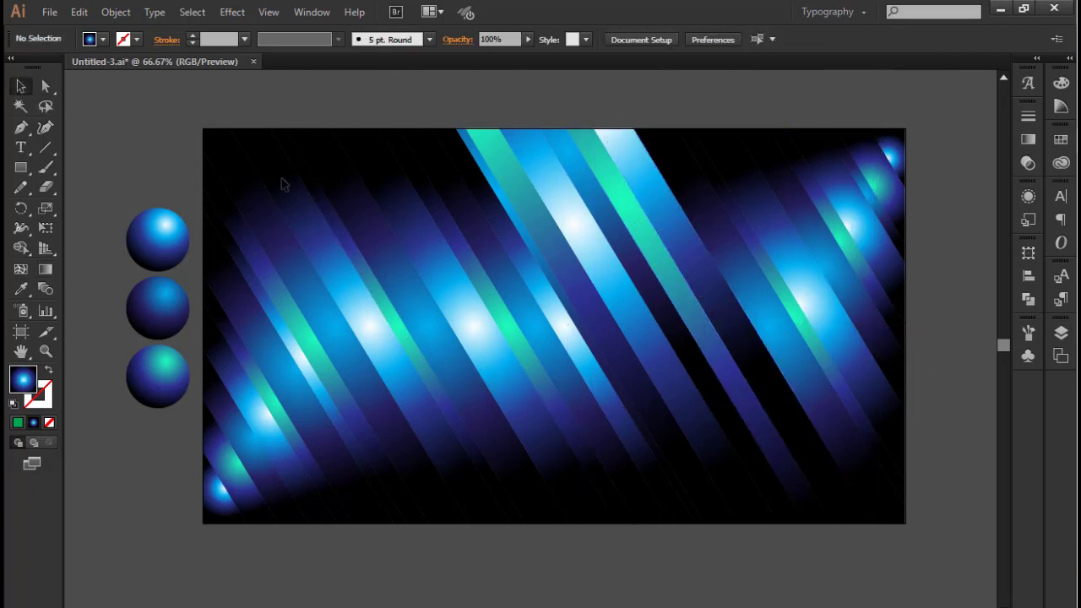
# Redirect the gradients of the next dark blue strip and the thin turquoise strip beside it diagonally downward from their top ends
pyautogui.click(712, 249)
pyautogui.click(43, 268)
pyautogui.moveTo(639, 121); pyautogui.dragTo(777, 349)
pyautogui.click(19, 89)
pyautogui.keyDown('shift'); pyautogui.click(811, 241); pyautogui.keyUp('shift')
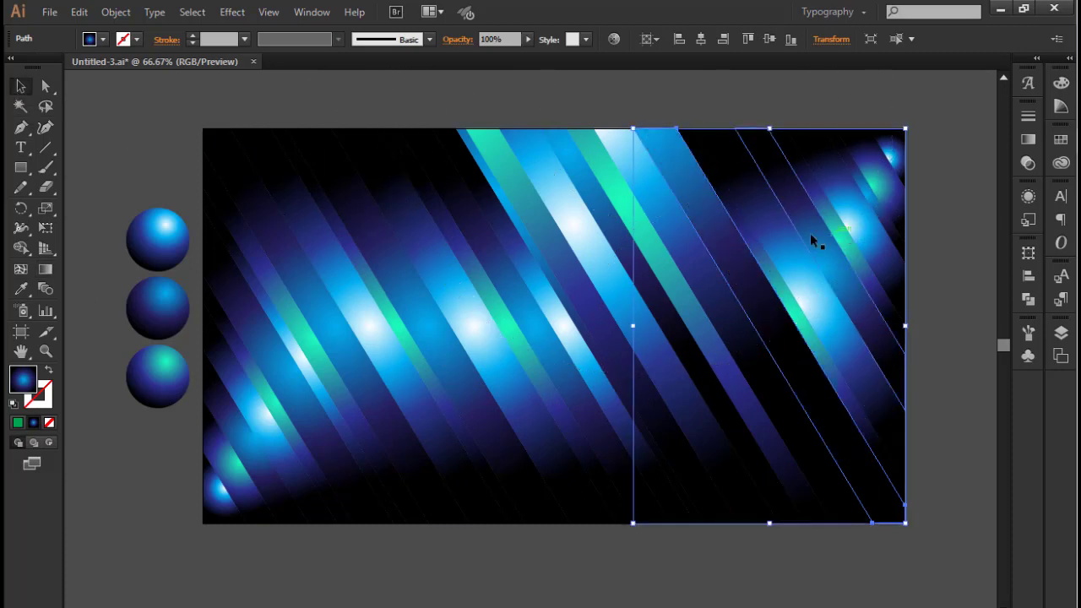
pyautogui.press('g')
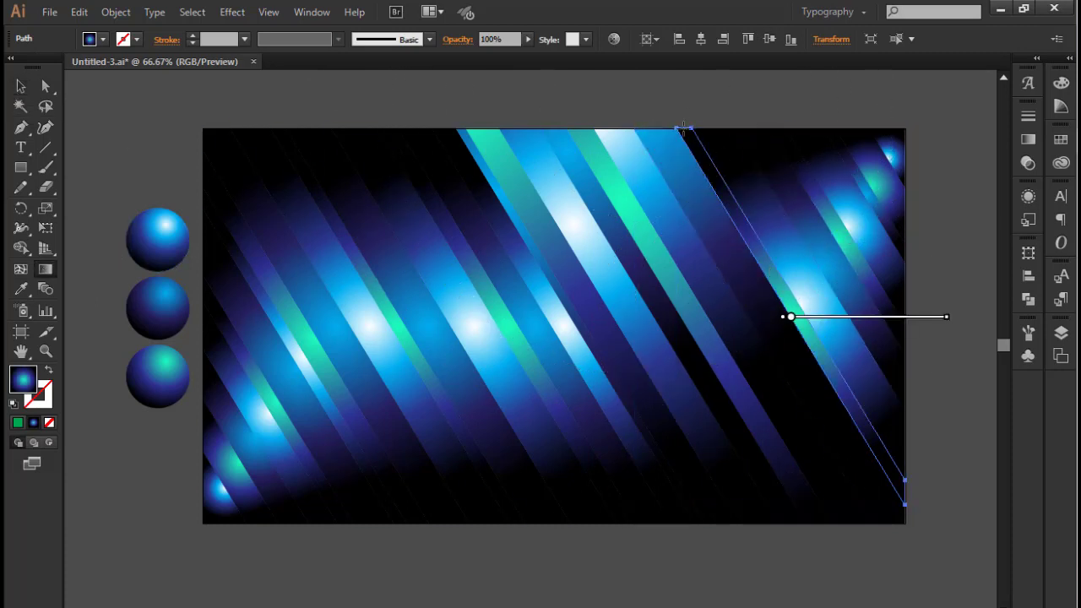
pyautogui.moveTo(683, 125); pyautogui.dragTo(844, 394)
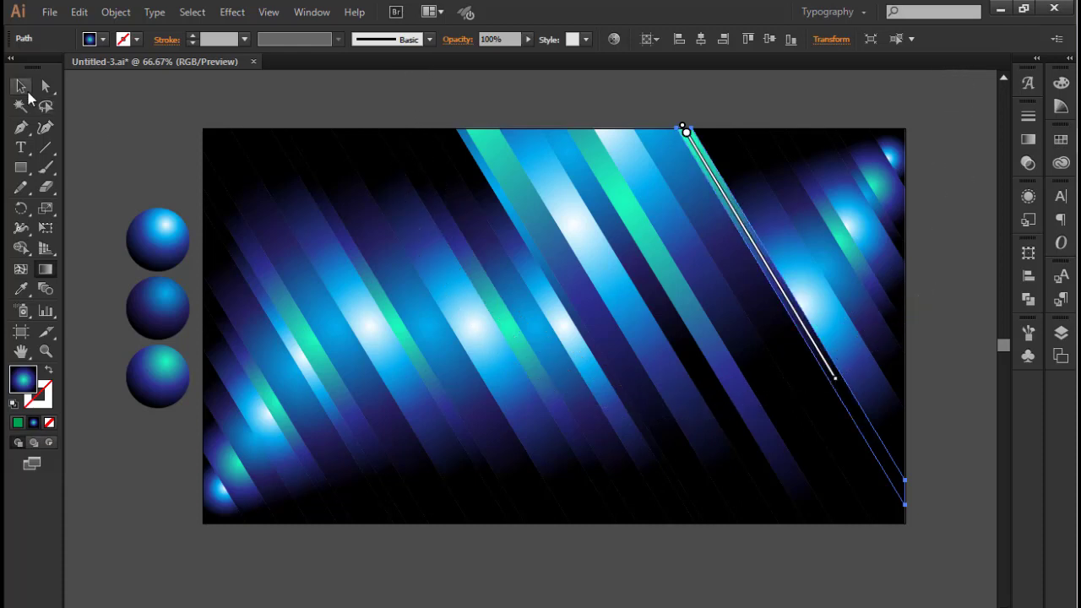
pyautogui.click(21, 87)
# Redirect the gradients of the following bright white-blue strip and dark blue strip along their length, from their top ends toward the right edge
pyautogui.click(762, 205)
pyautogui.click(47, 269)
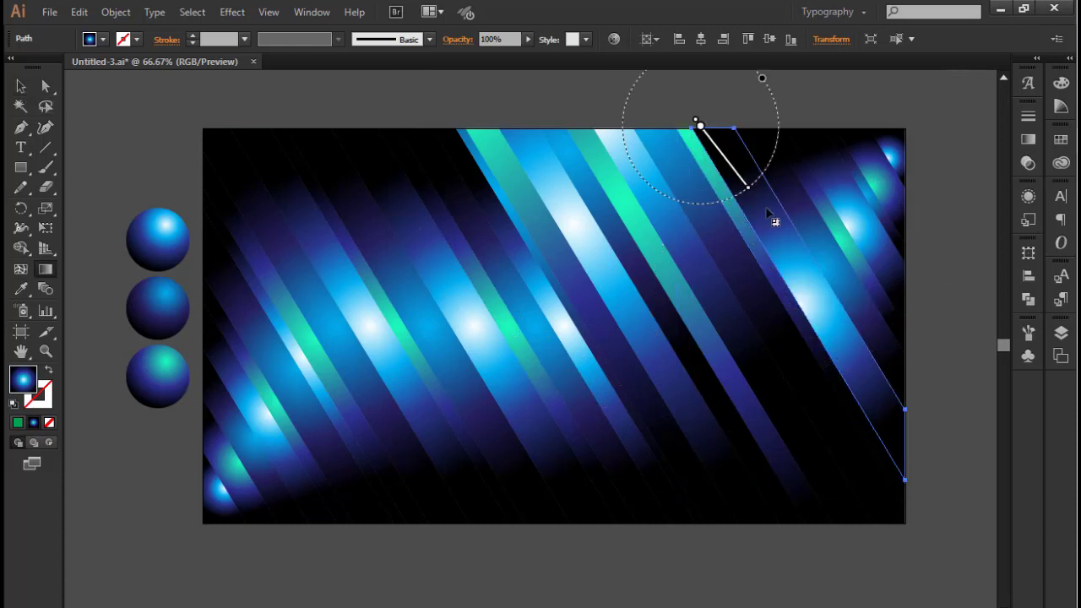
pyautogui.moveTo(767, 212)
pyautogui.mouseDown()
pyautogui.moveTo(881, 420)
pyautogui.moveTo(870, 407)
pyautogui.mouseUp()
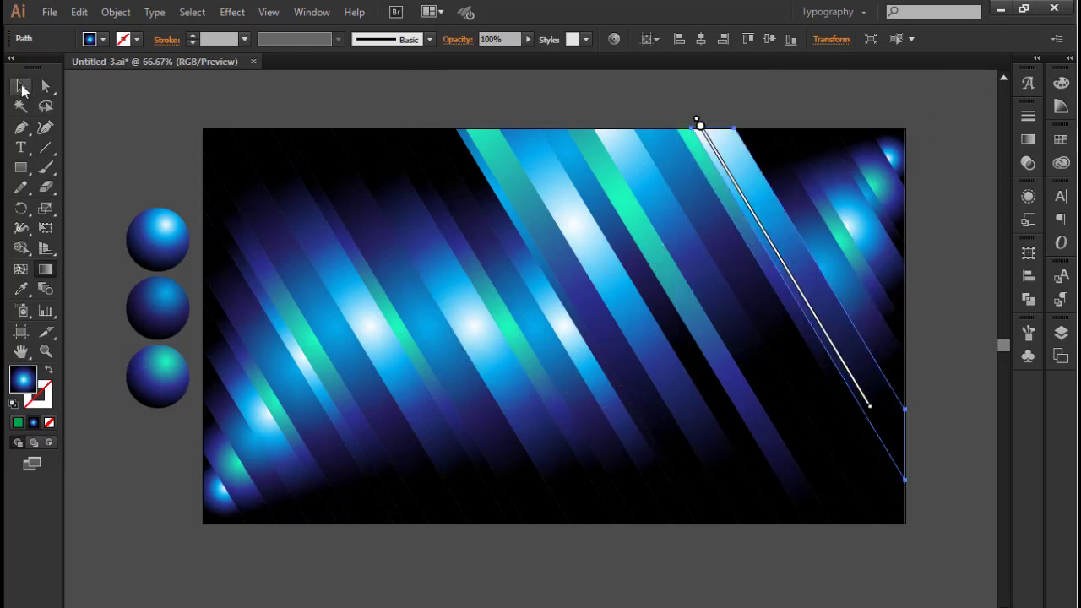
pyautogui.click(22, 89)
pyautogui.click(787, 178)
pyautogui.click(47, 270)
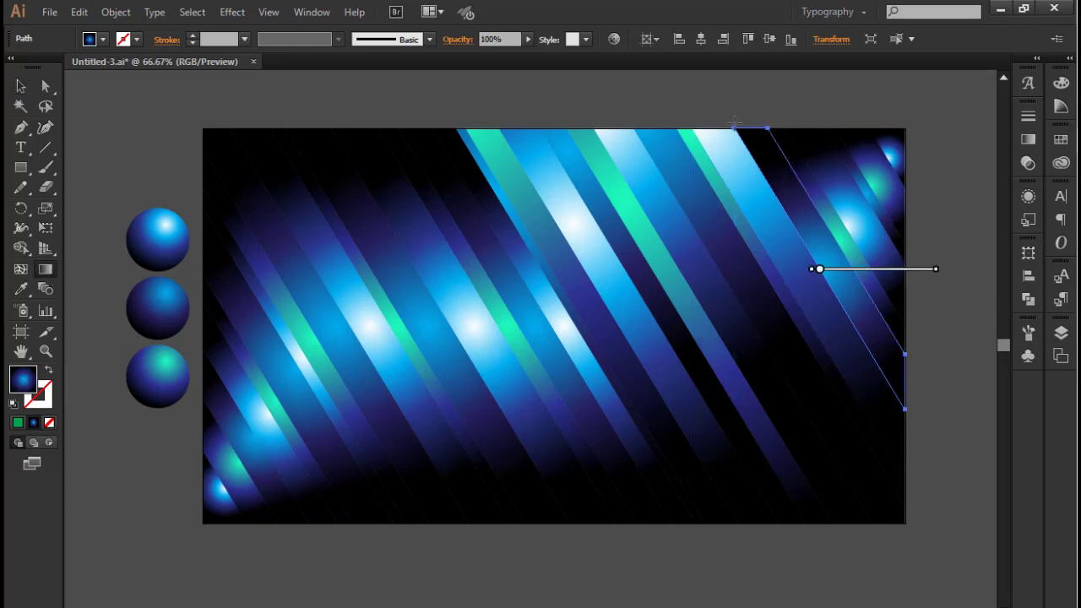
pyautogui.moveTo(733, 123); pyautogui.dragTo(882, 372)
pyautogui.click(16, 93)
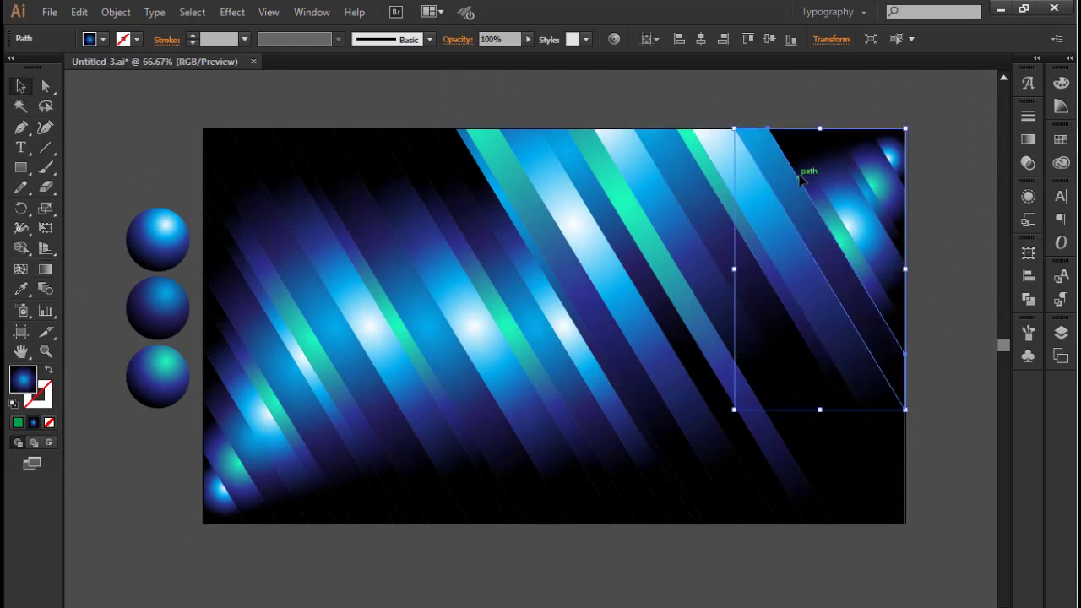
# Redirect the gradients of the next thin turquoise strip and bright white-blue strip from the top edge toward their lower ends
pyautogui.click(807, 173)
pyautogui.press('g')
pyautogui.moveTo(767, 125); pyautogui.dragTo(898, 323)
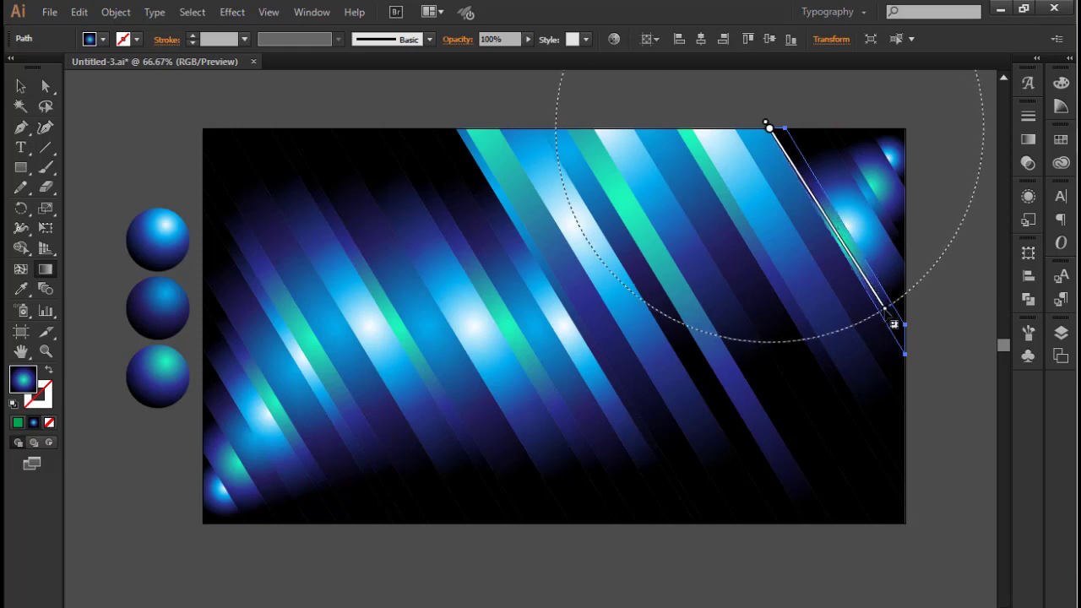
pyautogui.click(21, 86)
pyautogui.click(834, 214)
pyautogui.press('g')
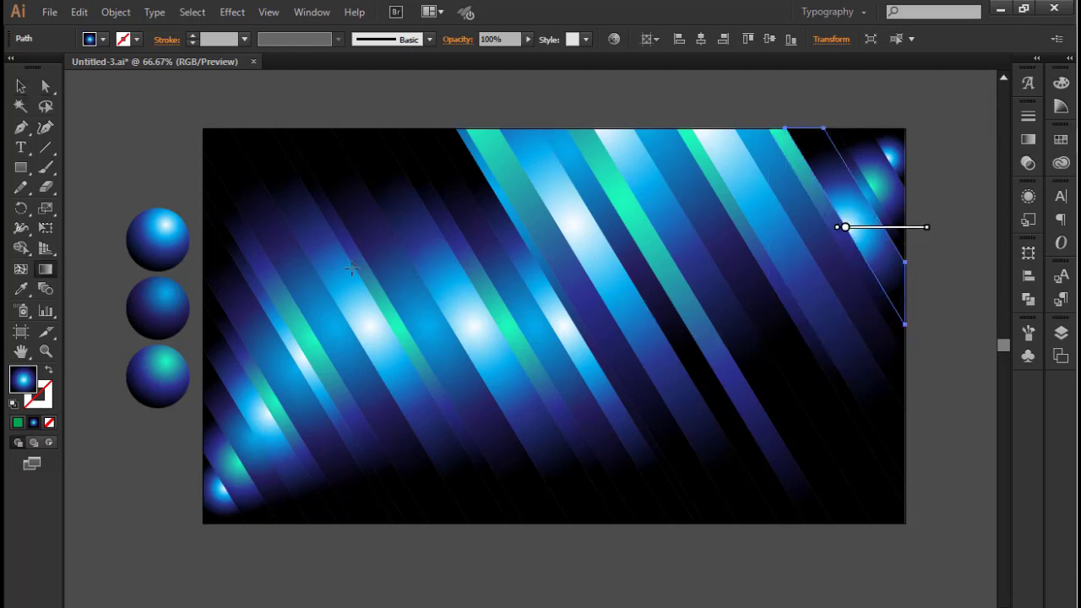
pyautogui.moveTo(870, 239); pyautogui.dragTo(898, 295)
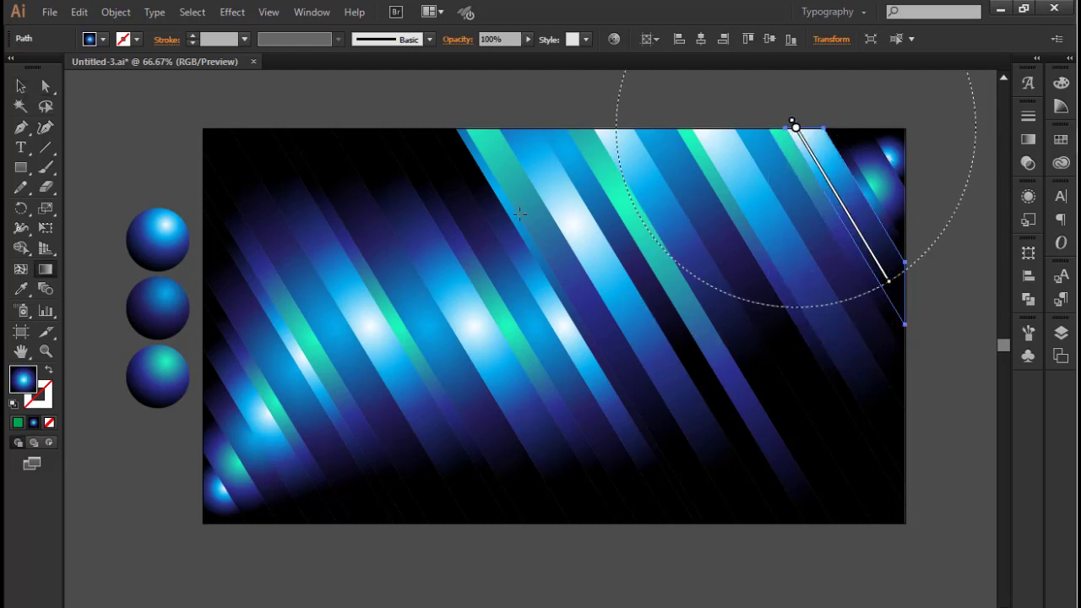
# Redirect the gradients of the dark blue, turquoise and bright blue strips in the artboard's upper-right corner diagonally downward from the top edge
pyautogui.click(20, 86)
pyautogui.click(854, 167)
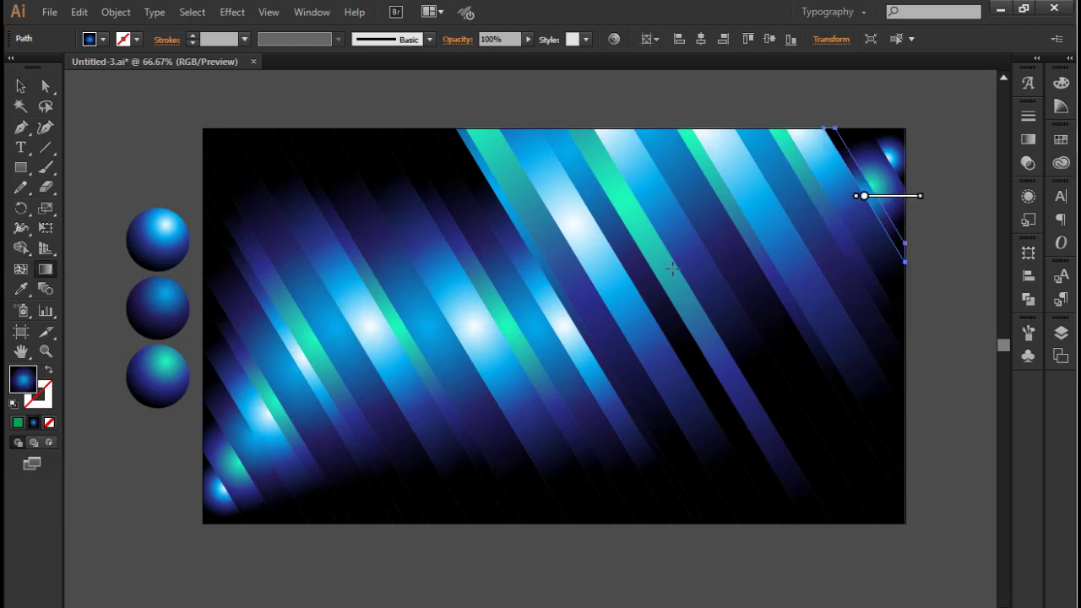
pyautogui.moveTo(824, 122); pyautogui.dragTo(900, 250)
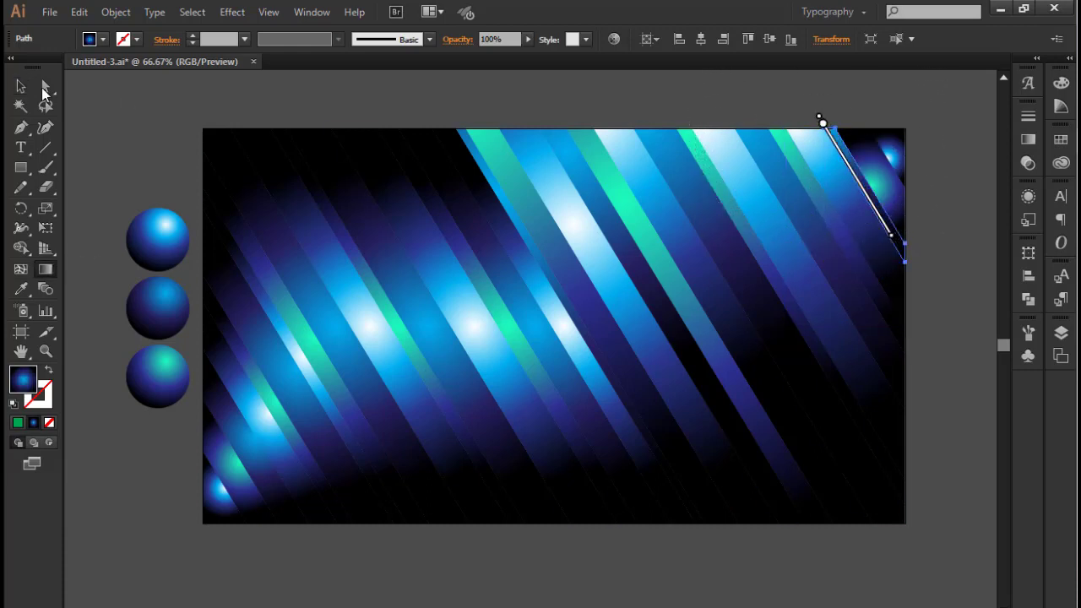
pyautogui.click(20, 86)
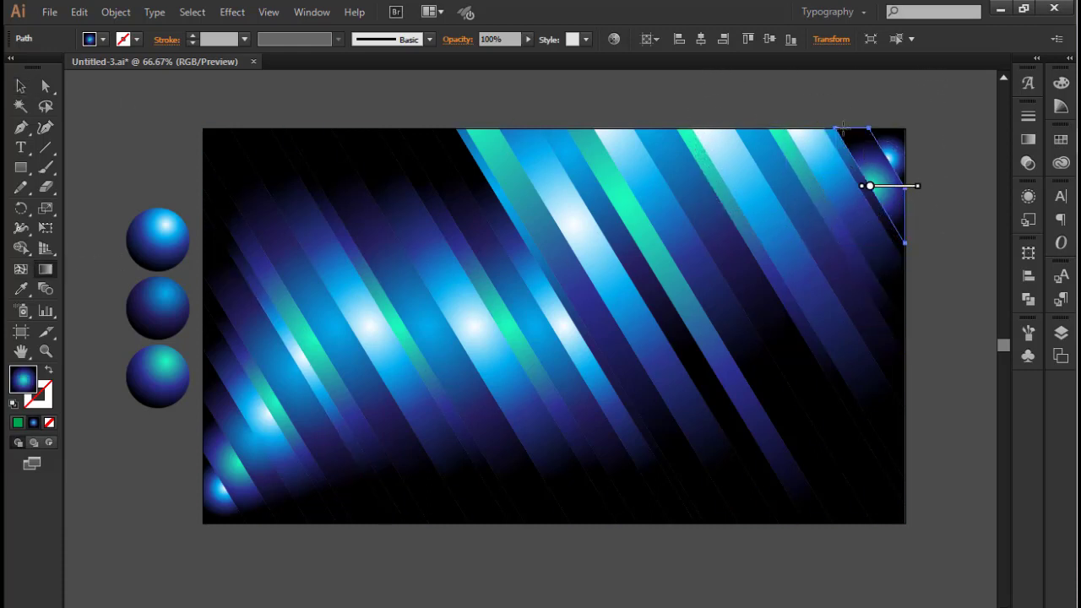
pyautogui.moveTo(889, 206); pyautogui.dragTo(893, 210)
pyautogui.click(21, 87)
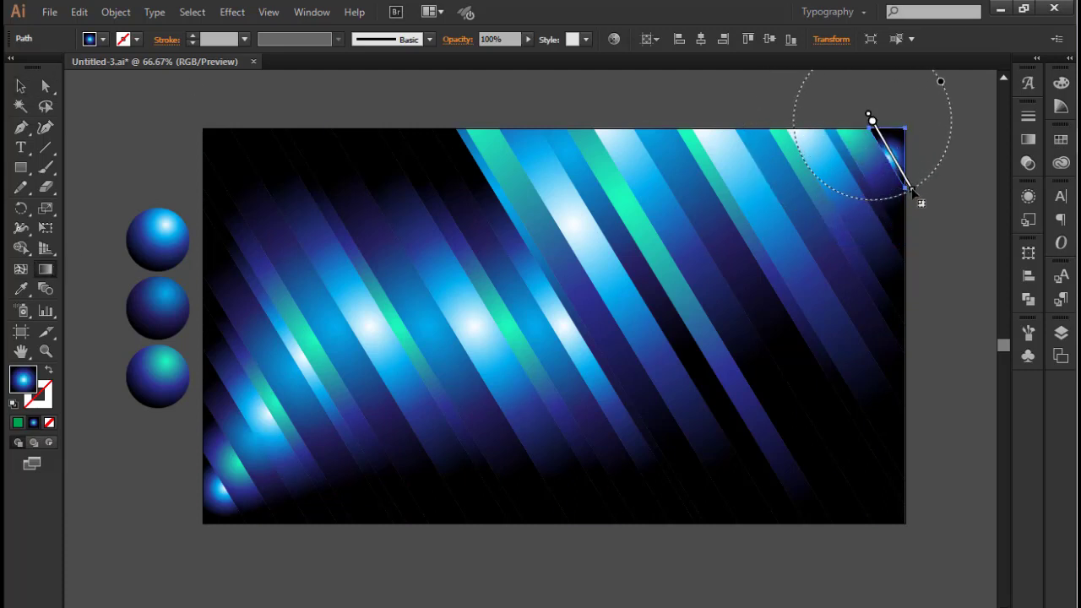
# Redirect the gradients of the narrow bright white-blue strip left of the centre and its dark blue left neighbour from their top ends downward
pyautogui.click(490, 217)
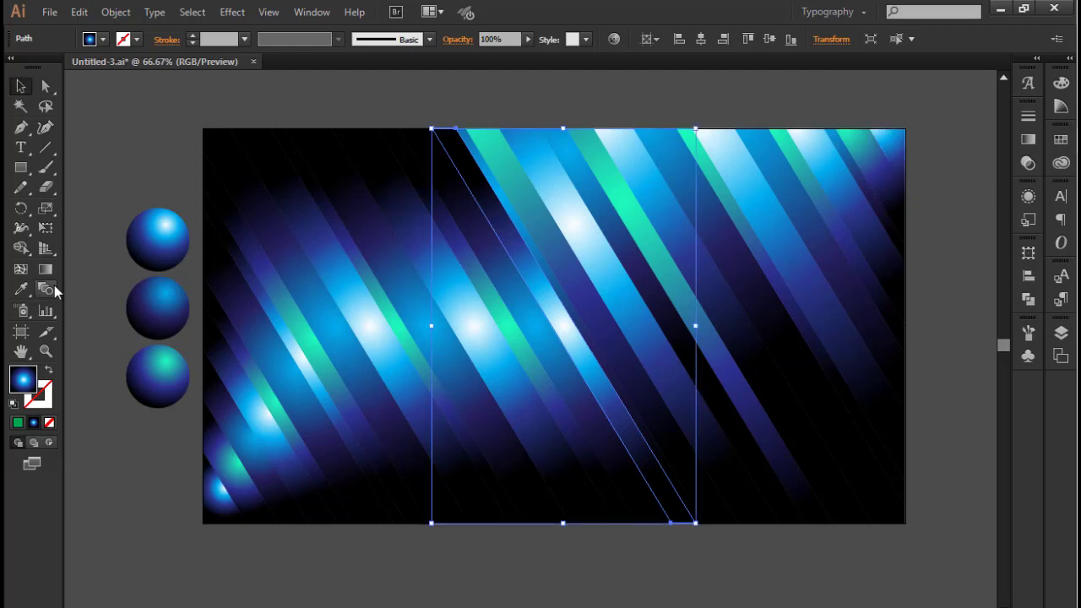
pyautogui.press('g')
pyautogui.moveTo(455, 157); pyautogui.dragTo(653, 480)
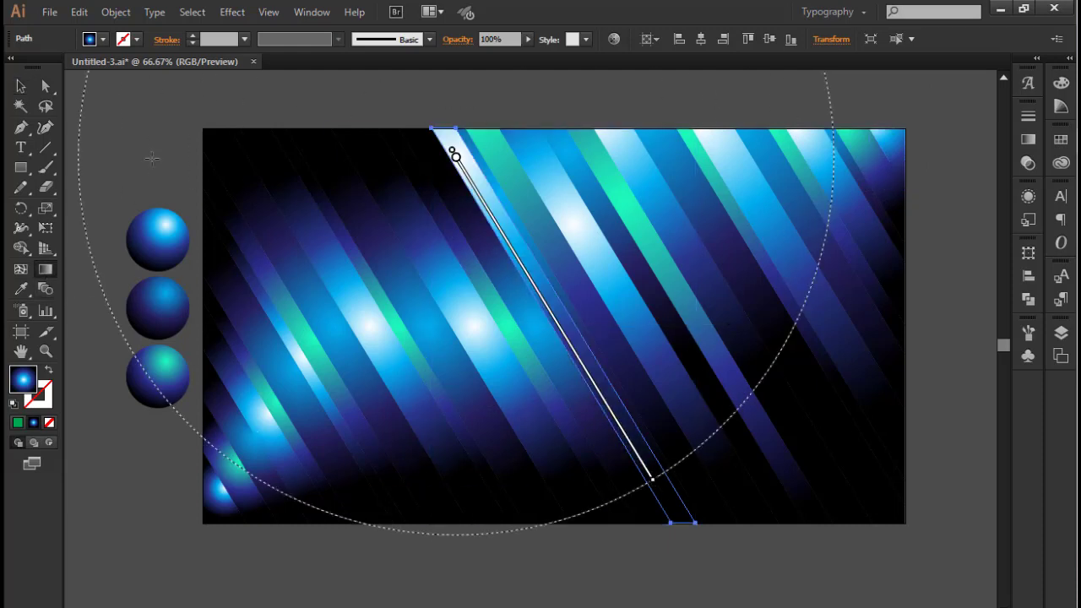
pyautogui.click(21, 88)
pyautogui.click(451, 203)
pyautogui.press('g')
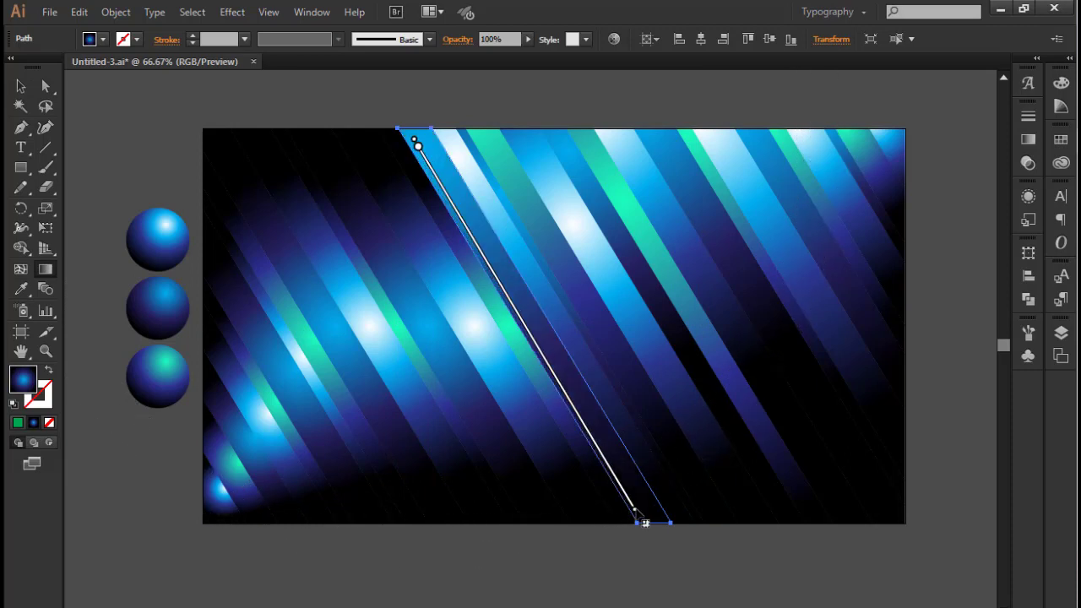
# Redirect the gradients of the next thin turquoise strip and wide bright white-blue strip to the left along their length from the top edge
pyautogui.click(25, 91)
pyautogui.click(422, 197)
pyautogui.click(46, 269)
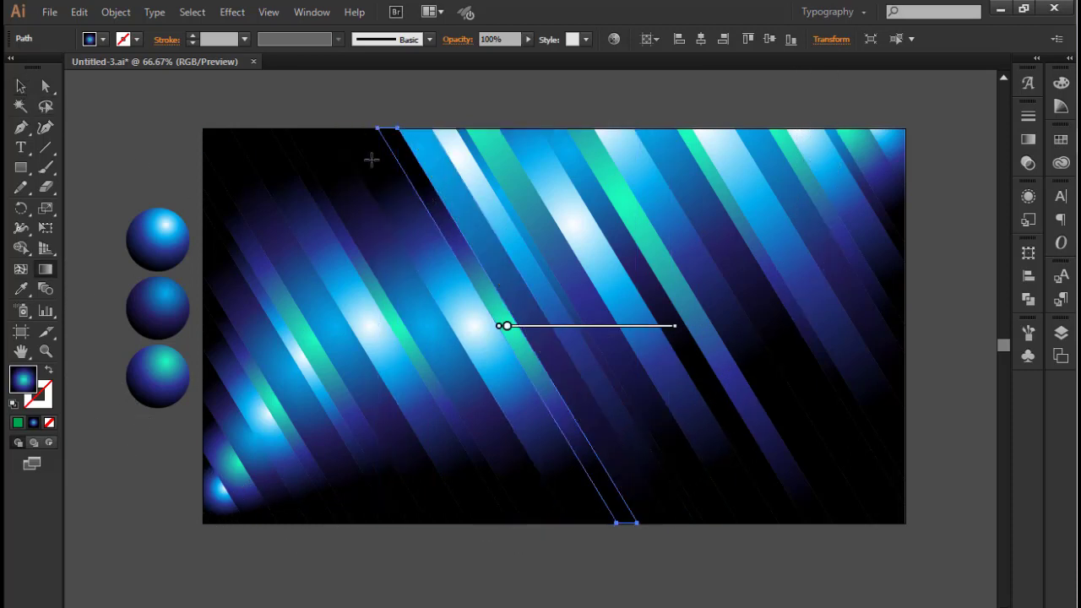
pyautogui.moveTo(384, 123); pyautogui.dragTo(554, 410)
pyautogui.press('v')
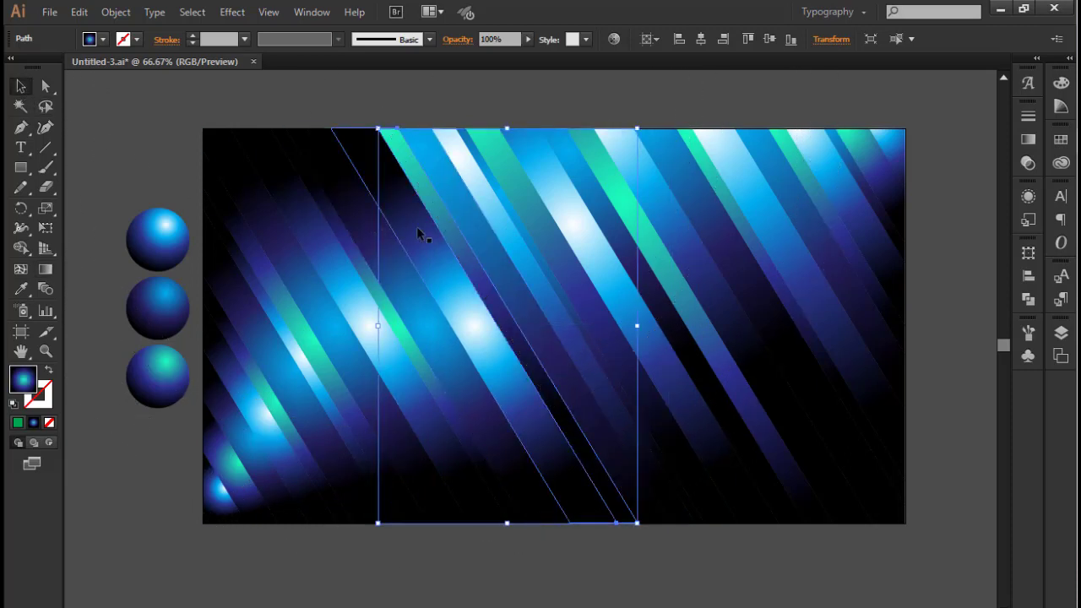
pyautogui.click(418, 229)
pyautogui.click(46, 269)
pyautogui.moveTo(334, 126); pyautogui.dragTo(530, 461)
# Redirect the next wide dark blue strip's gradient along the strip, from its top-left corner to near its lower end
pyautogui.click(22, 88)
pyautogui.click(306, 127)
pyautogui.click(307, 131)
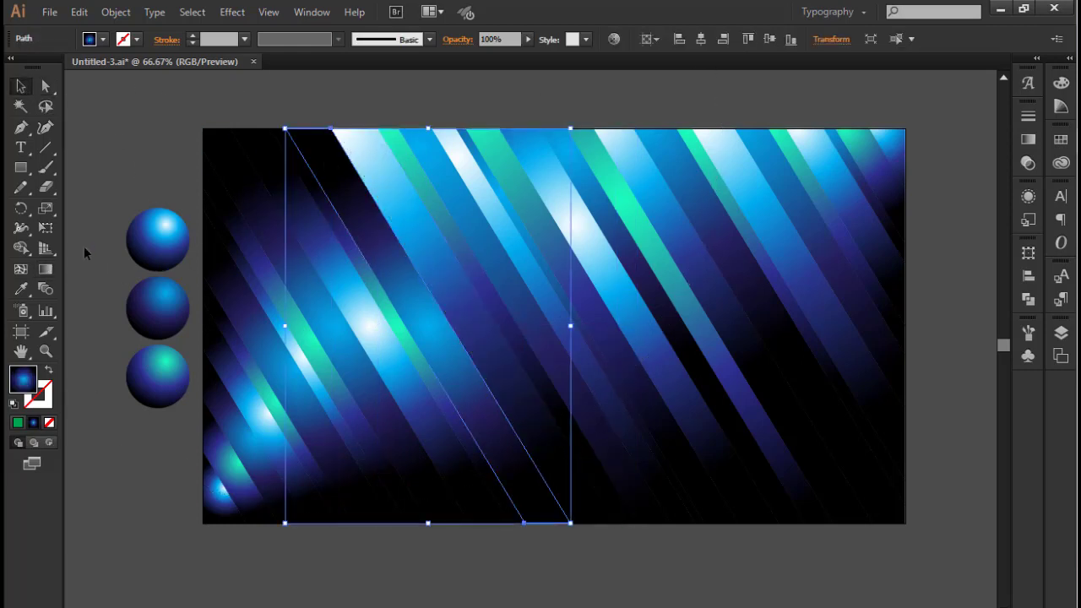
pyautogui.click(46, 269)
pyautogui.moveTo(283, 127); pyautogui.dragTo(493, 459)
pyautogui.click(22, 88)
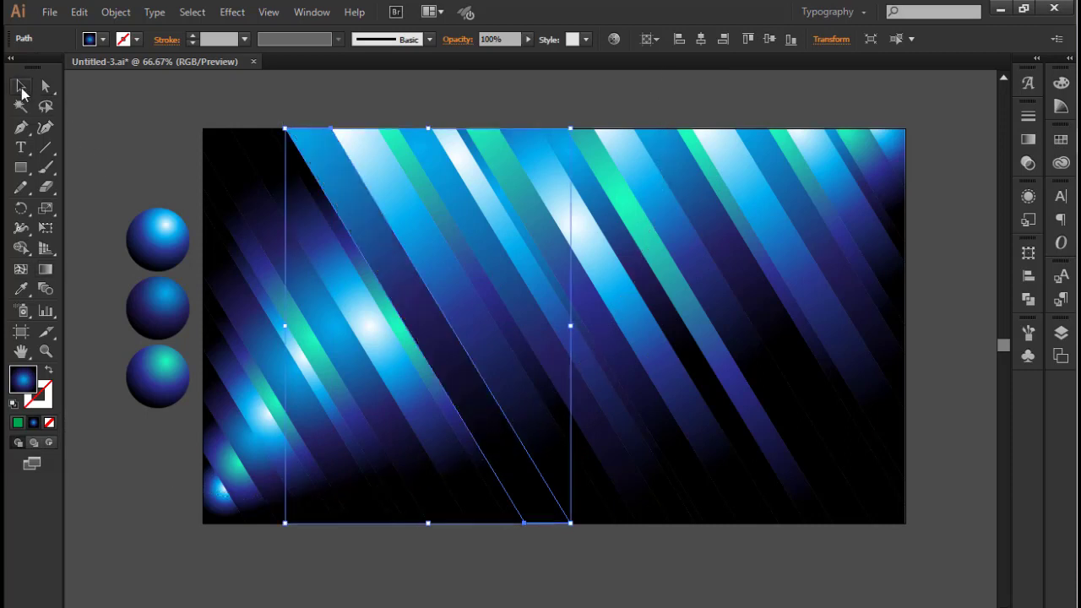
# Redirect the gradients of the next thin turquoise strip and the bright white-blue strip left of it diagonally downward from near their top ends
pyautogui.click(329, 217)
pyautogui.click(46, 269)
pyautogui.moveTo(277, 121); pyautogui.dragTo(424, 374)
pyautogui.press('v')
pyautogui.click(45, 269)
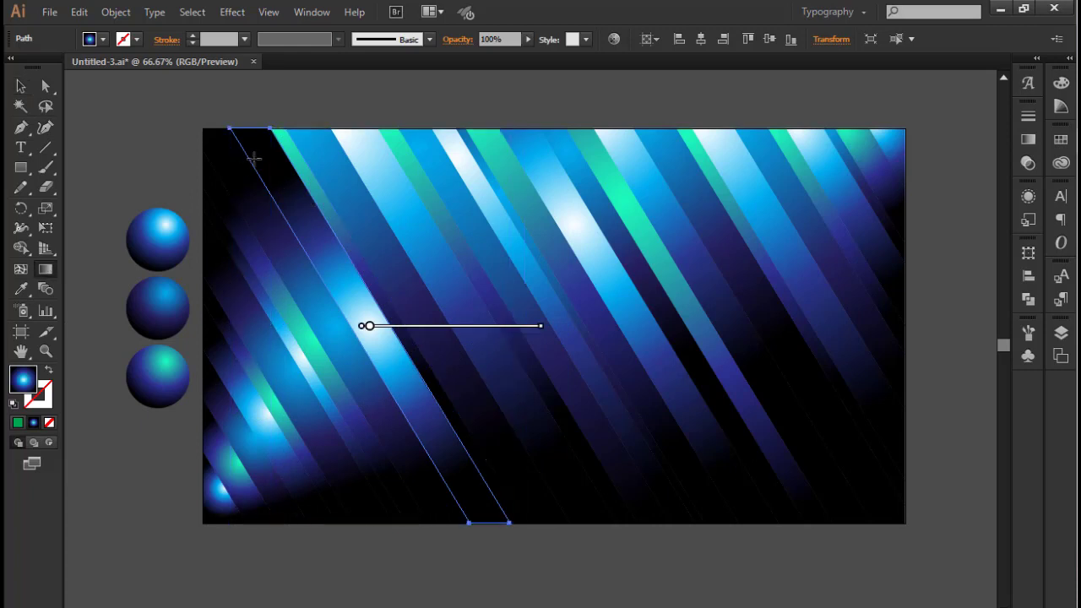
pyautogui.moveTo(253, 157)
pyautogui.mouseDown()
pyautogui.moveTo(459, 482)
pyautogui.moveTo(447, 475)
pyautogui.mouseUp()
pyautogui.press('v')
# Redirect the gradients of the dark blue strip at the artboard's upper-left corner and the turquoise strip below it along their length
pyautogui.click(232, 184)
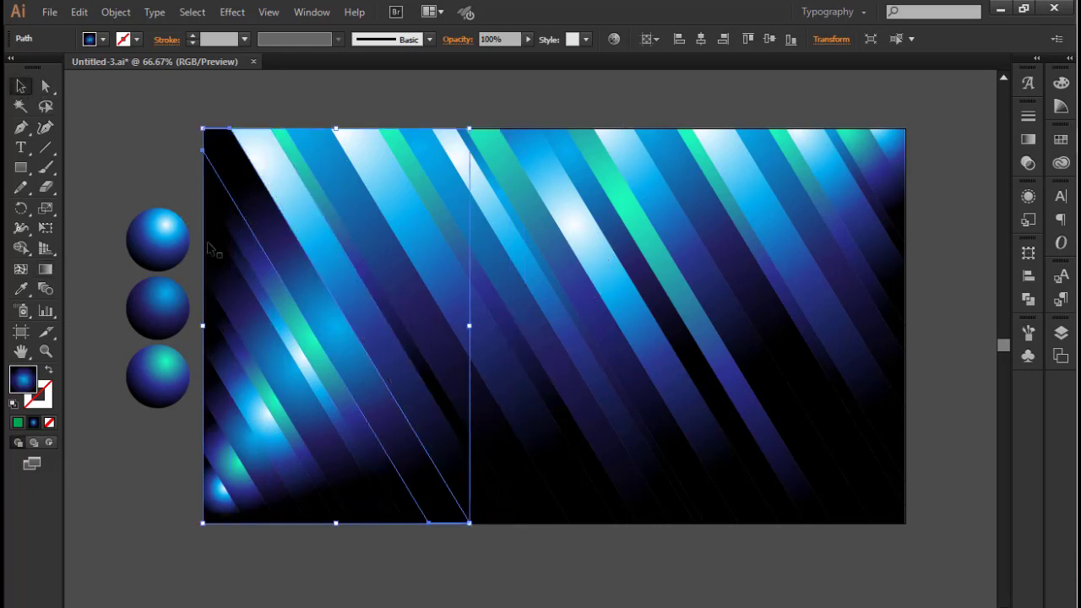
pyautogui.click(45, 269)
pyautogui.moveTo(203, 134); pyautogui.dragTo(361, 389)
pyautogui.click(21, 86)
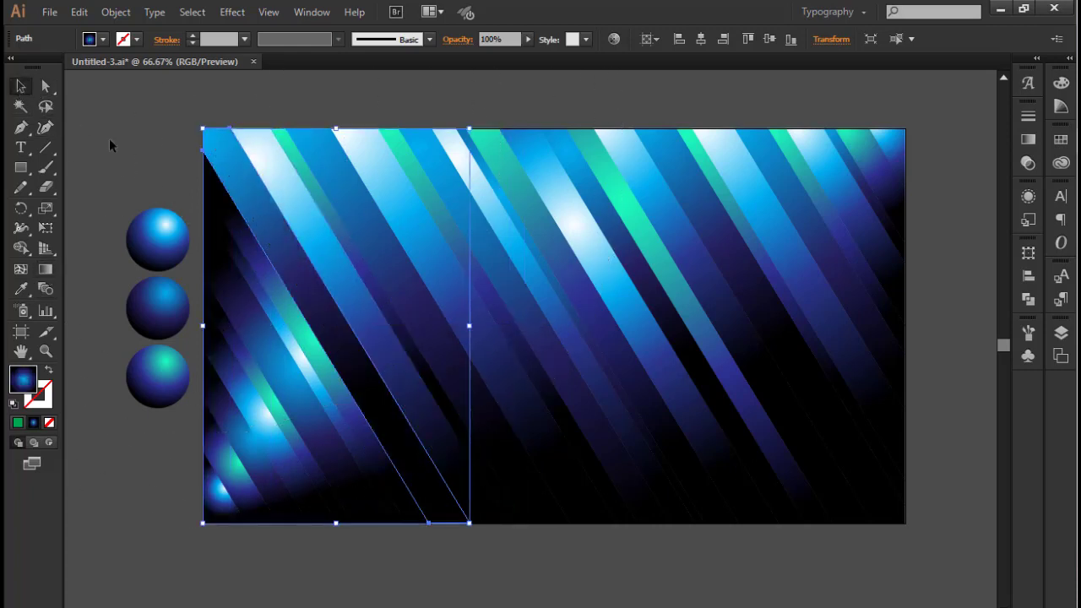
pyautogui.click(230, 215)
pyautogui.click(45, 270)
pyautogui.moveTo(242, 223); pyautogui.dragTo(374, 441)
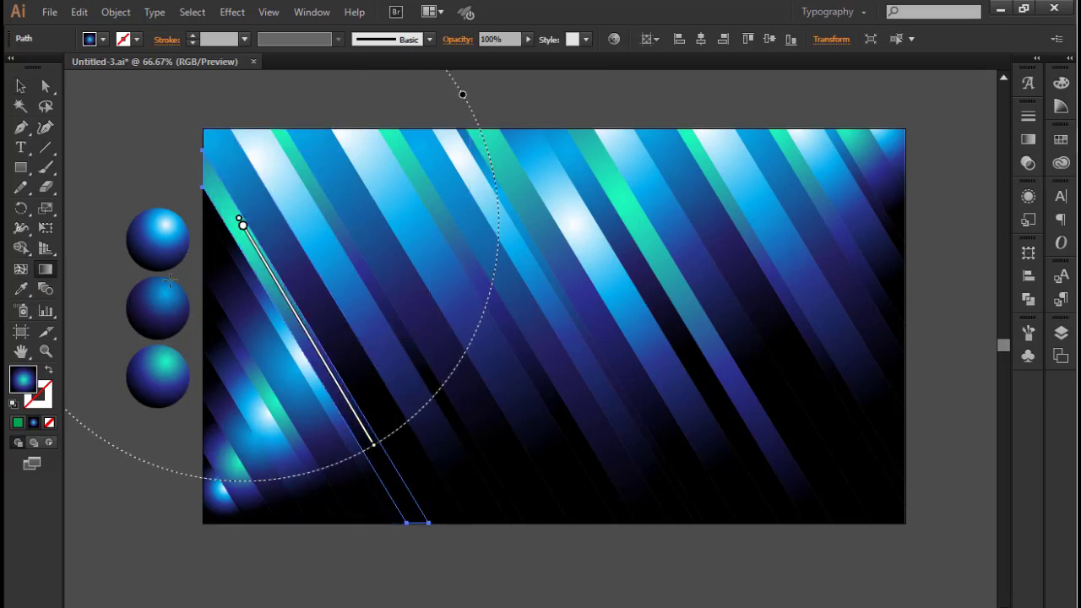
# Redirect the gradients of the thin white-blue strip on the left edge and the wider dark blue strip below it toward their lower ends
pyautogui.click(20, 87)
pyautogui.click(262, 292)
pyautogui.click(46, 269)
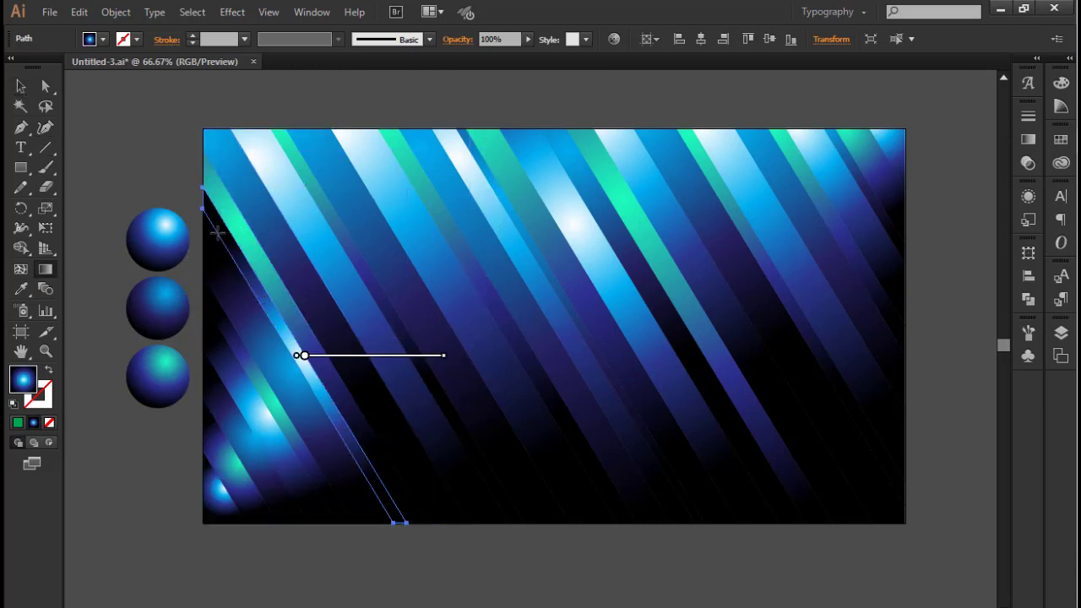
pyautogui.moveTo(218, 231); pyautogui.dragTo(356, 452)
pyautogui.click(21, 91)
pyautogui.click(251, 345)
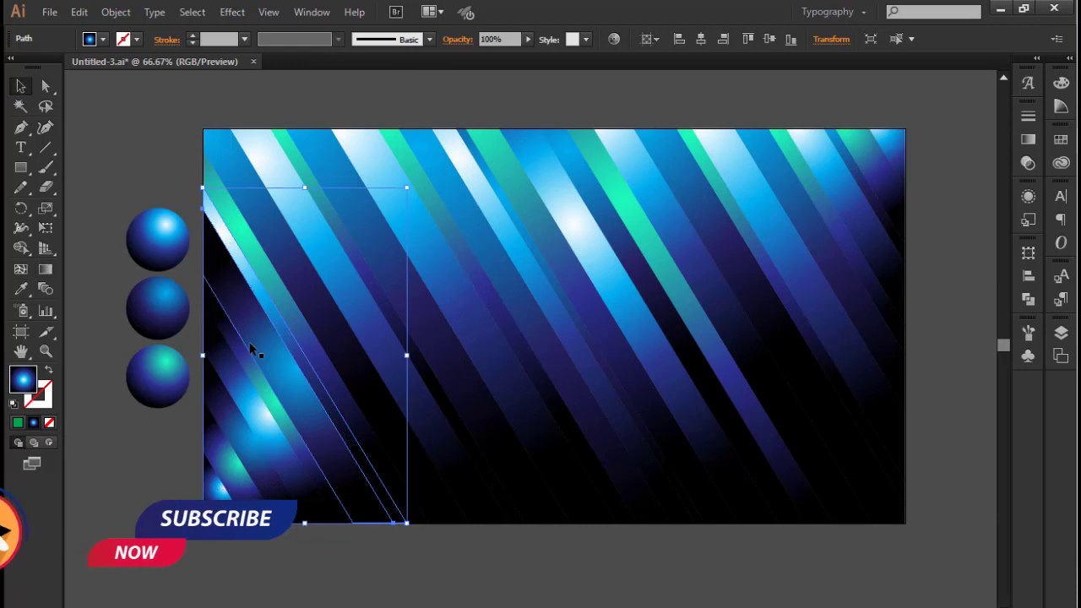
pyautogui.click(46, 269)
pyautogui.moveTo(234, 311); pyautogui.dragTo(356, 507)
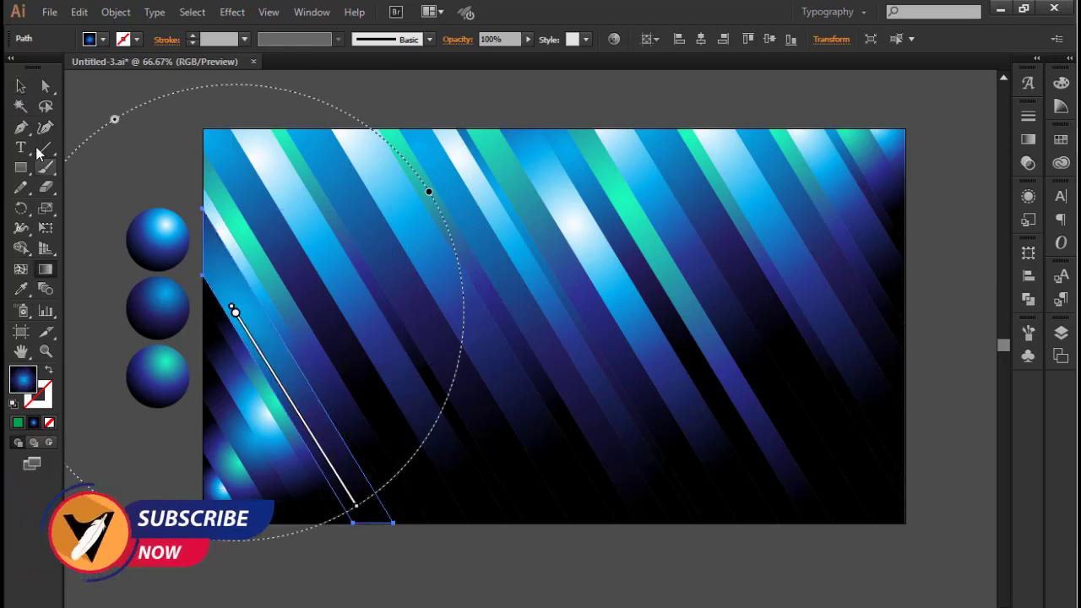
# Redirect the gradients of the next thin turquoise strip and bright white-blue strip from the artboard's left edge toward its bottom edge
pyautogui.click(21, 86)
pyautogui.click(243, 360)
pyautogui.click(46, 269)
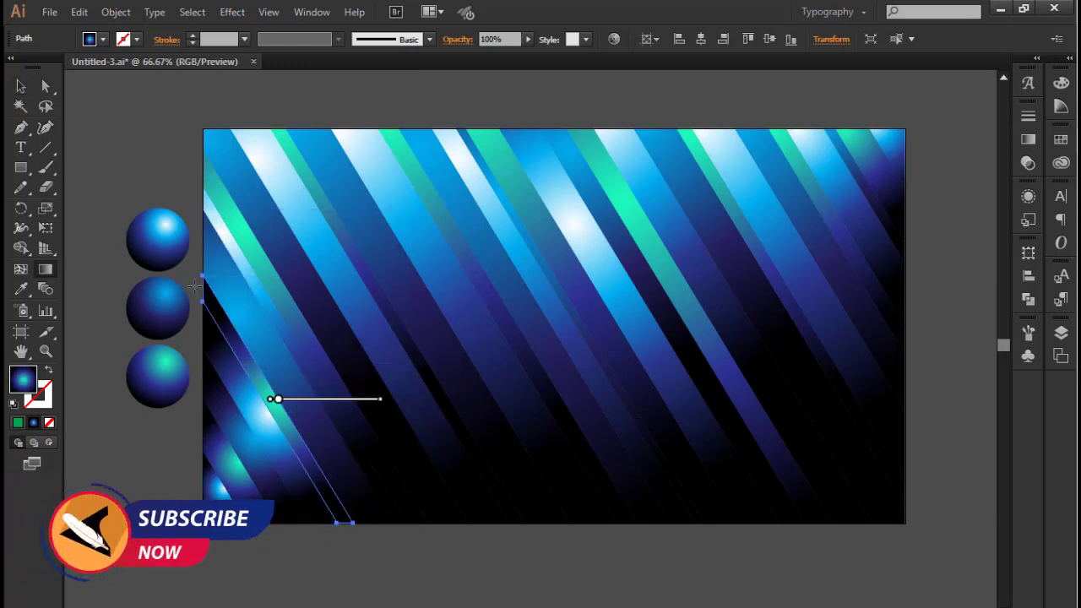
pyautogui.moveTo(195, 285); pyautogui.dragTo(309, 473)
pyautogui.click(23, 91)
pyautogui.click(212, 352)
pyautogui.click(52, 272)
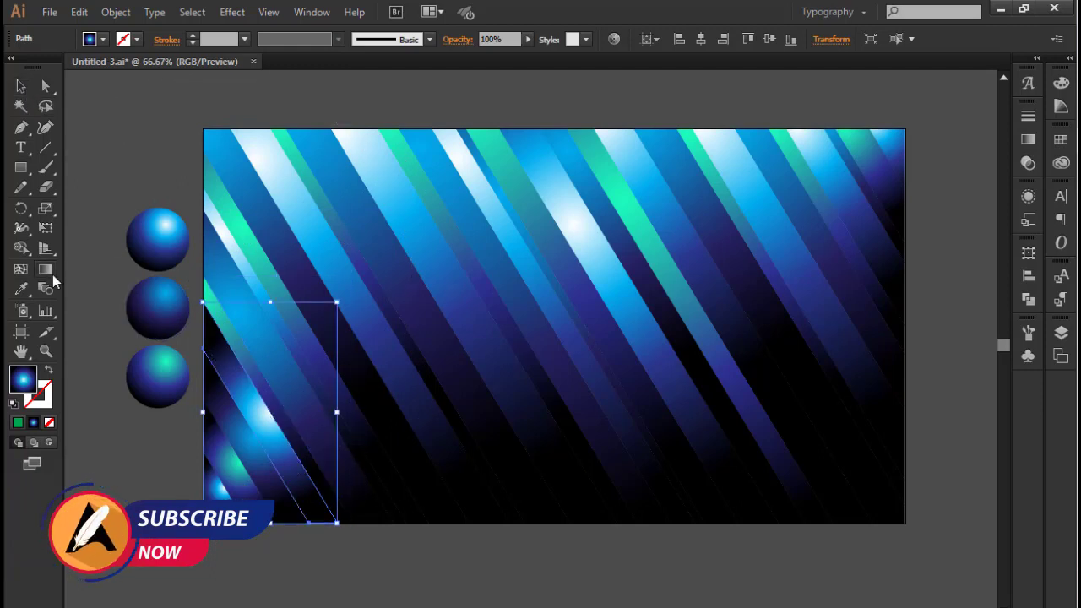
pyautogui.moveTo(213, 353); pyautogui.dragTo(299, 499)
# Redirect the gradients of the last dark blue, turquoise and bright blue strips in the artboard's lower-left corner diagonally downward, and clear the selection
pyautogui.click(20, 86)
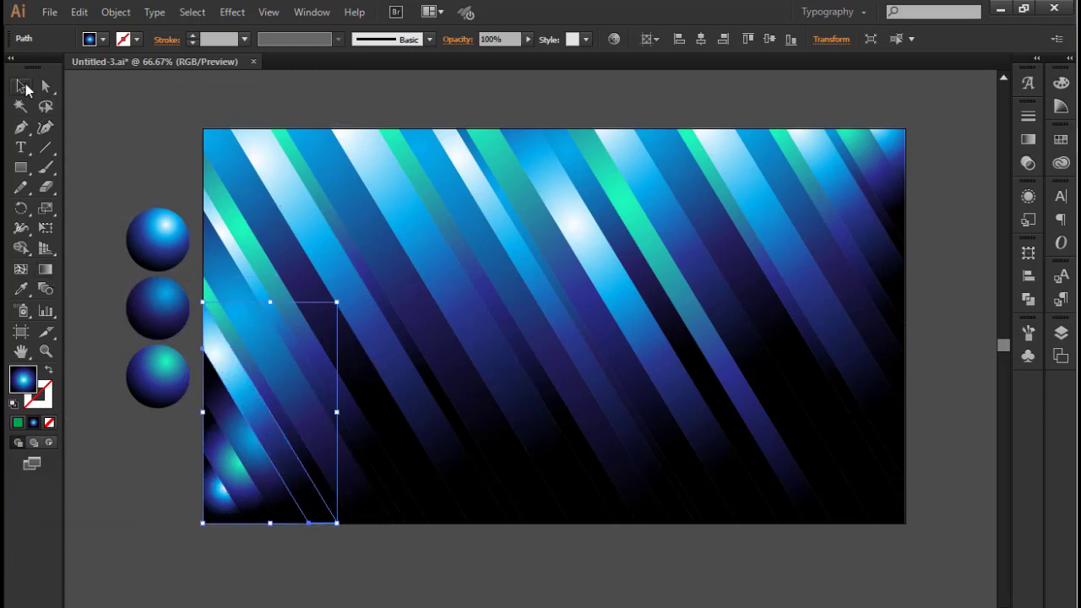
pyautogui.click(214, 393)
pyautogui.click(45, 270)
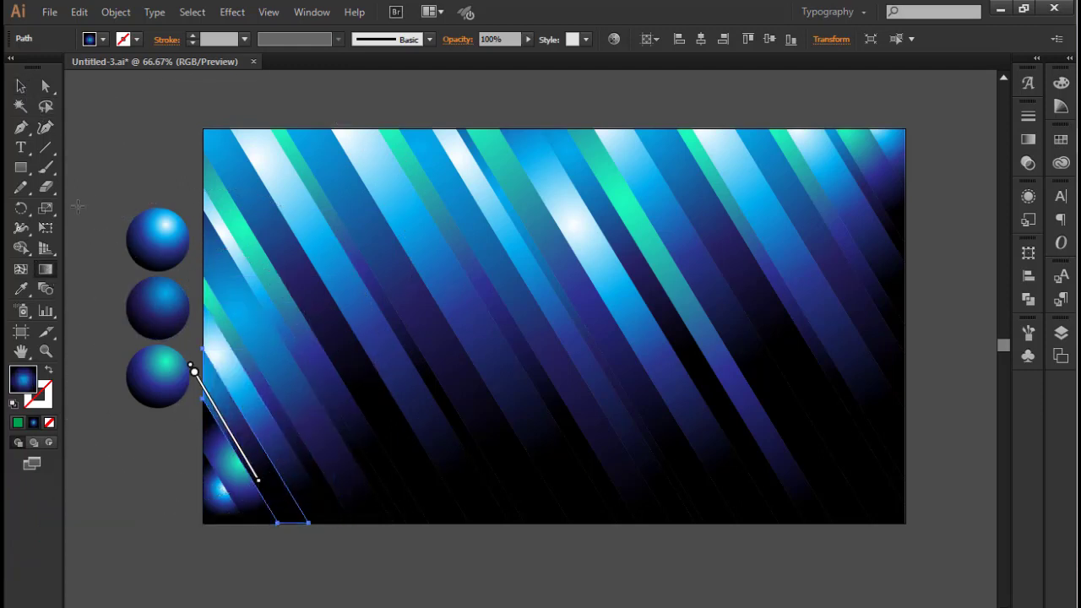
pyautogui.click(21, 86)
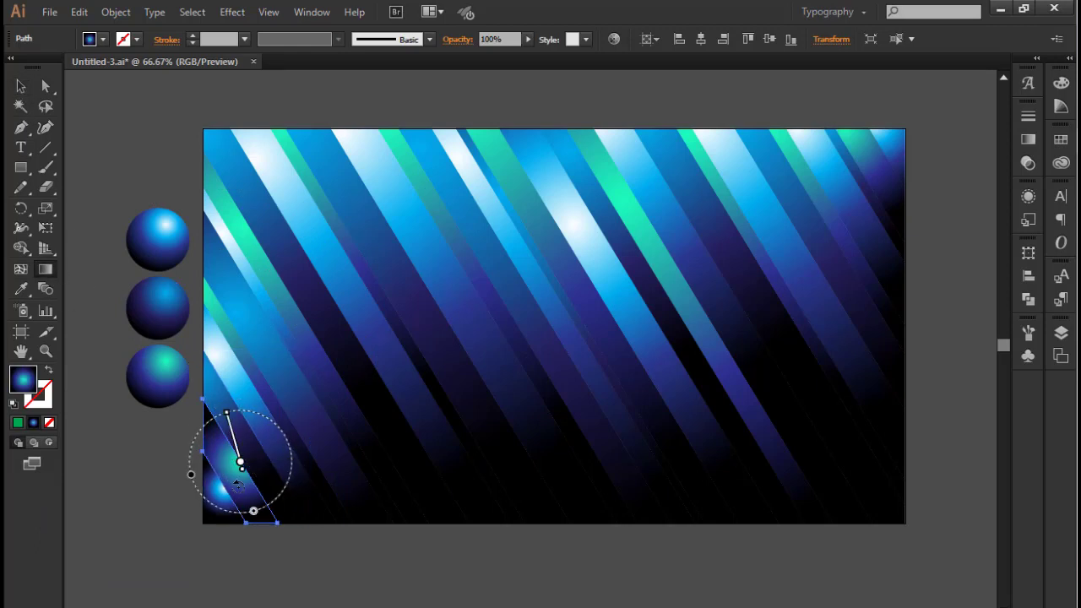
pyautogui.press('v')
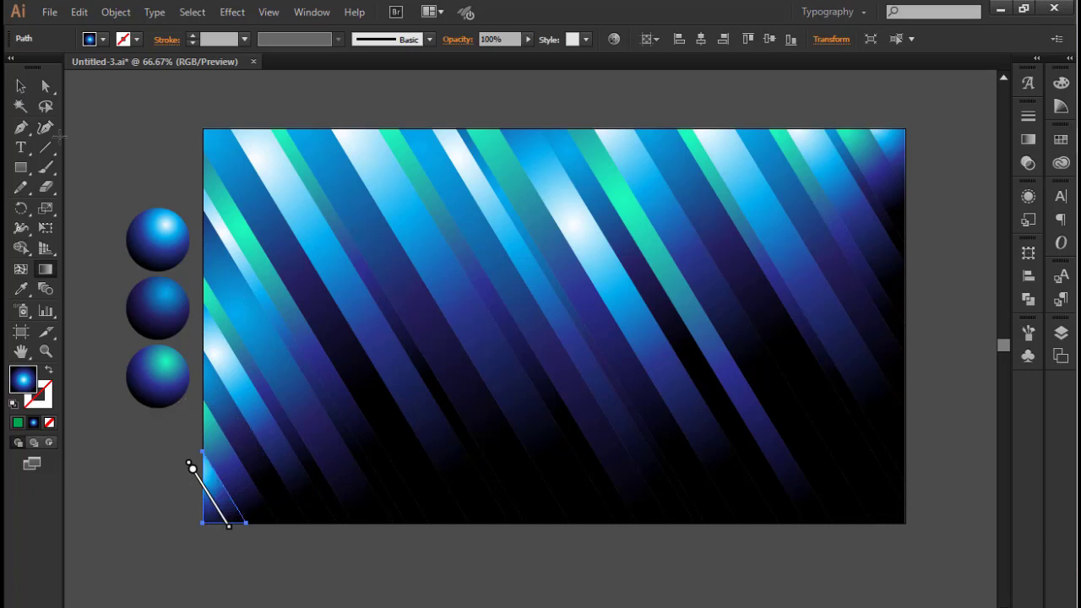
pyautogui.press('v')
pyautogui.click(456, 545)
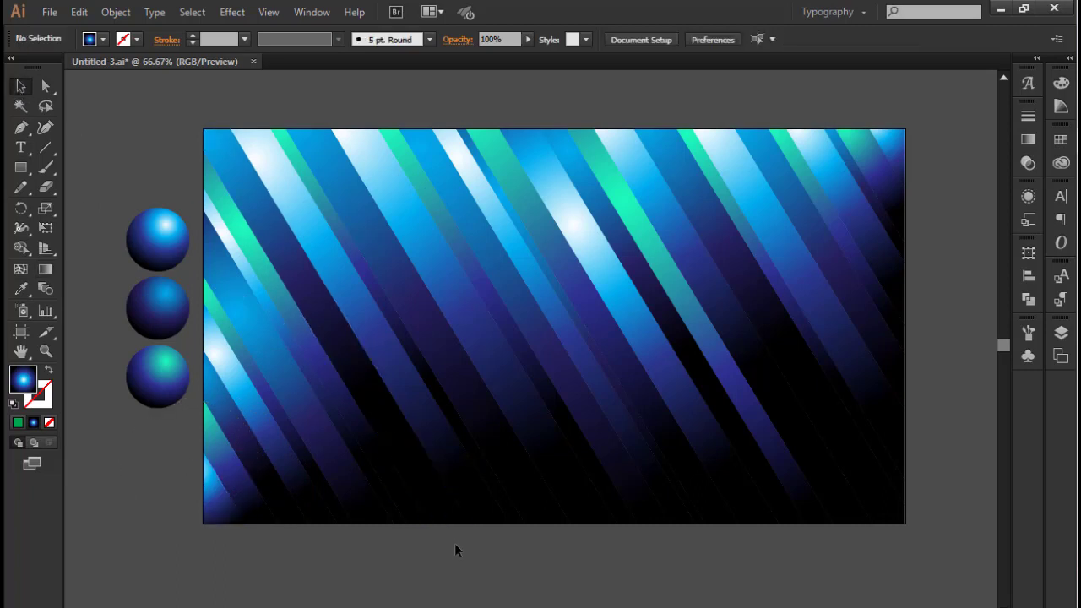
# Reverse the gradient of the dark blue strip ending in the lower-right corner, running it from below its bottom end upward, and deselect it
pyautogui.click(853, 396)
pyautogui.press('g')
pyautogui.moveTo(912, 538); pyautogui.dragTo(739, 272)
pyautogui.click(22, 86)
pyautogui.click(142, 113)
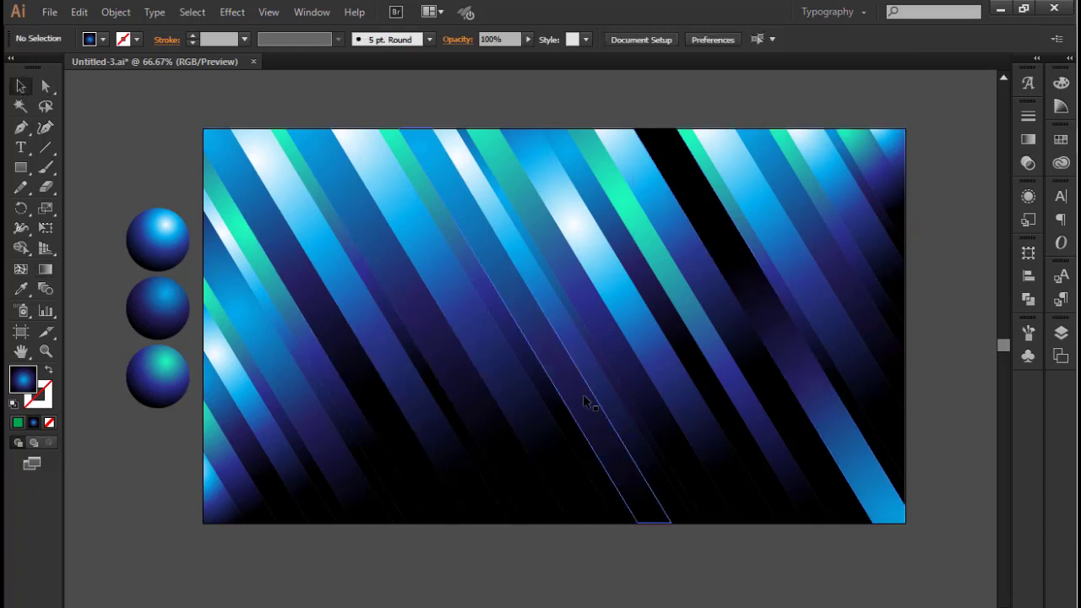
# Reverse the gradient of the dark blue strip left of the narrow central white-blue strip so it starts below its bottom end, and deselect it
pyautogui.click(584, 399)
pyautogui.click(49, 270)
pyautogui.moveTo(684, 544); pyautogui.dragTo(495, 243)
pyautogui.click(21, 87)
pyautogui.click(156, 100)
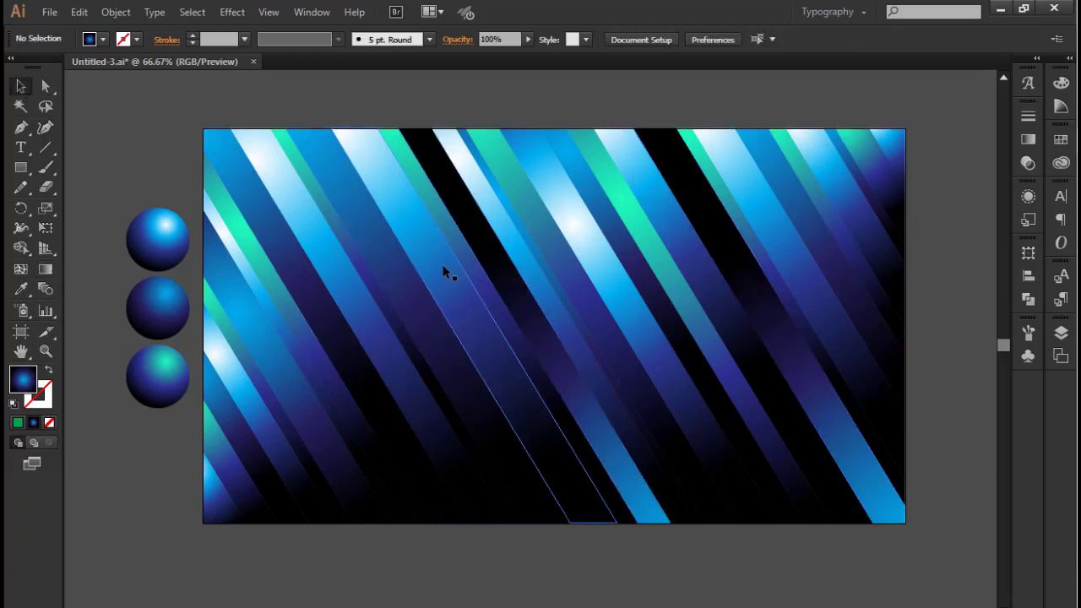
# Slide the gradient of the thin turquoise strip in the left half down along the strip to near its middle, and deselect it
pyautogui.click(410, 348)
pyautogui.click(42, 273)
pyautogui.moveTo(316, 190)
pyautogui.mouseDown()
pyautogui.moveTo(387, 325)
pyautogui.moveTo(420, 358)
pyautogui.mouseUp()
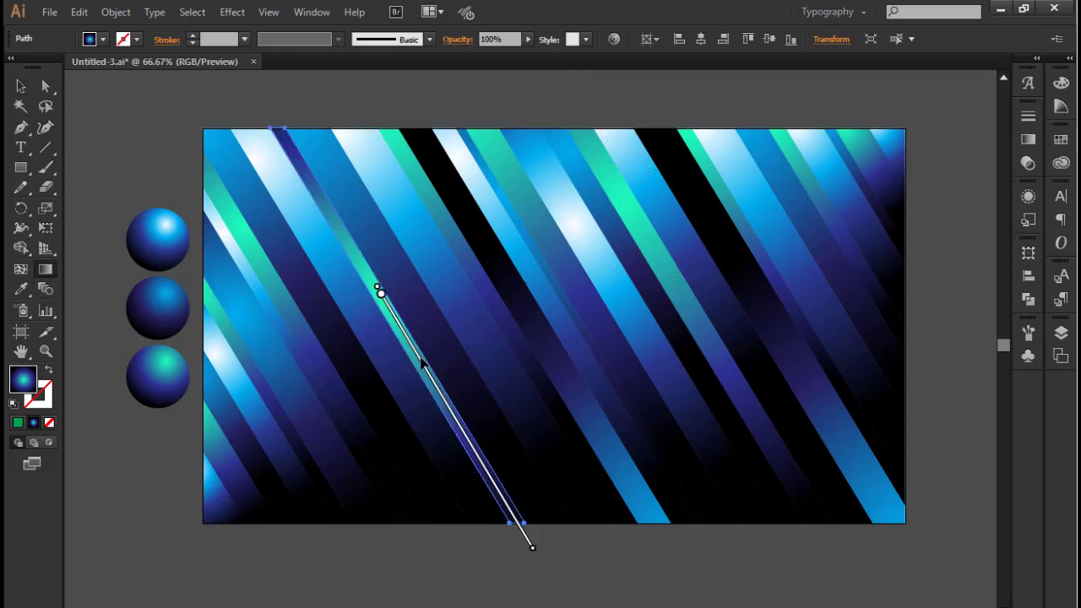
pyautogui.press('v')
pyautogui.click(122, 114)
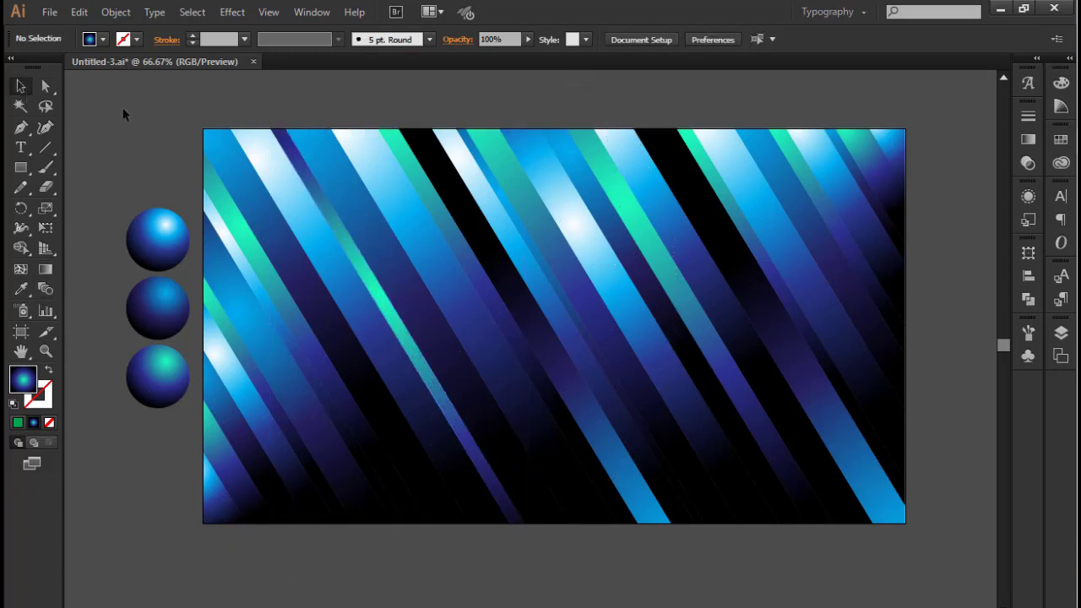
# Slide the gradient of the thin white-blue strip on the left edge a short way down the strip, and deselect it
pyautogui.click(317, 334)
pyautogui.click(45, 269)
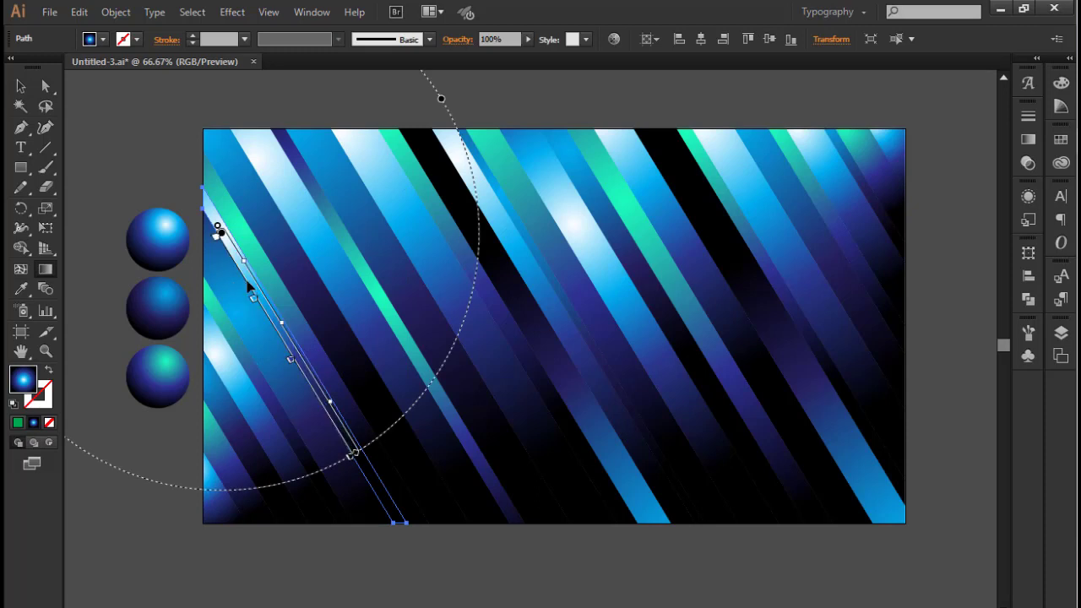
pyautogui.moveTo(254, 295); pyautogui.dragTo(287, 342)
pyautogui.press('v')
pyautogui.click(112, 148)
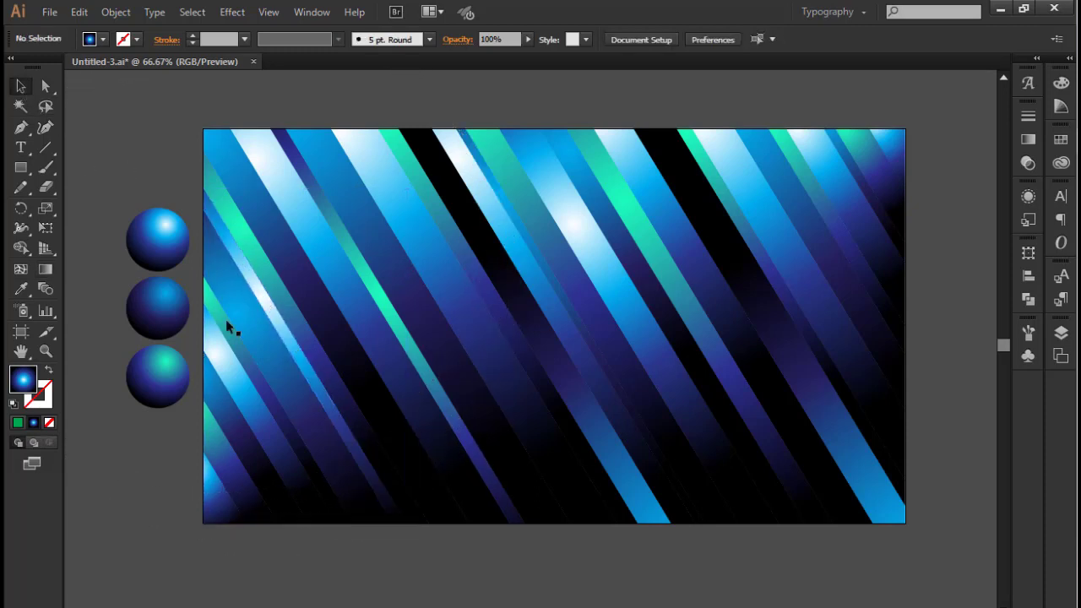
# Slide the gradient of the thin turquoise strip near the lower-left corner down to the strip's middle, and deselect it
pyautogui.click(279, 418)
pyautogui.click(45, 269)
pyautogui.moveTo(277, 411); pyautogui.dragTo(391, 600)
pyautogui.press('v')
pyautogui.click(175, 124)
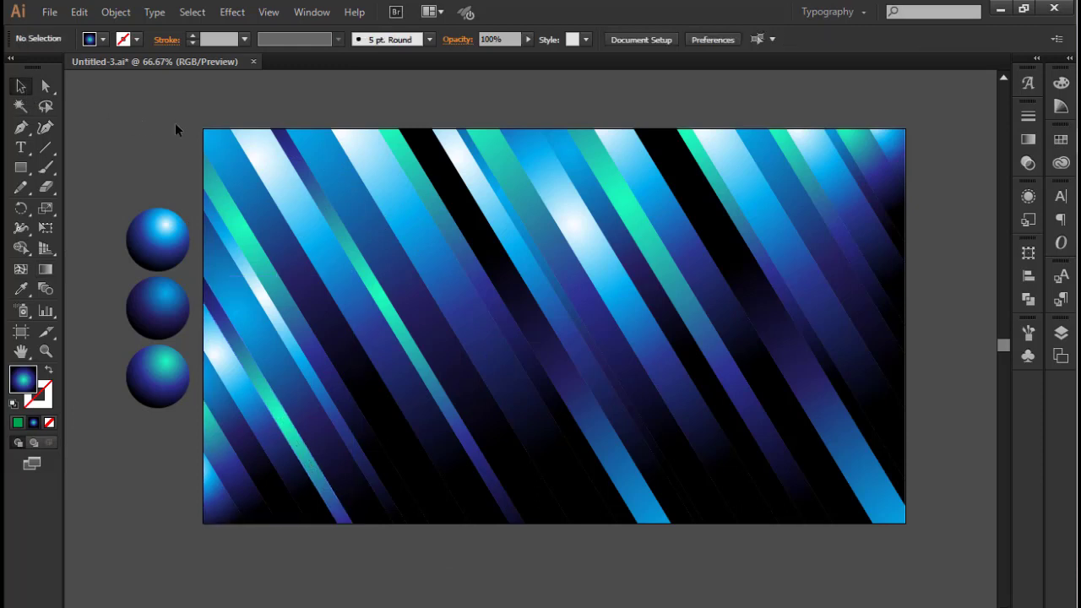
# Slide the gradient of the very thin dark blue strip beside the narrow central white-blue strip down to the strip's middle
pyautogui.click(573, 313)
pyautogui.click(46, 272)
pyautogui.moveTo(535, 255); pyautogui.dragTo(605, 366)
pyautogui.press('v')
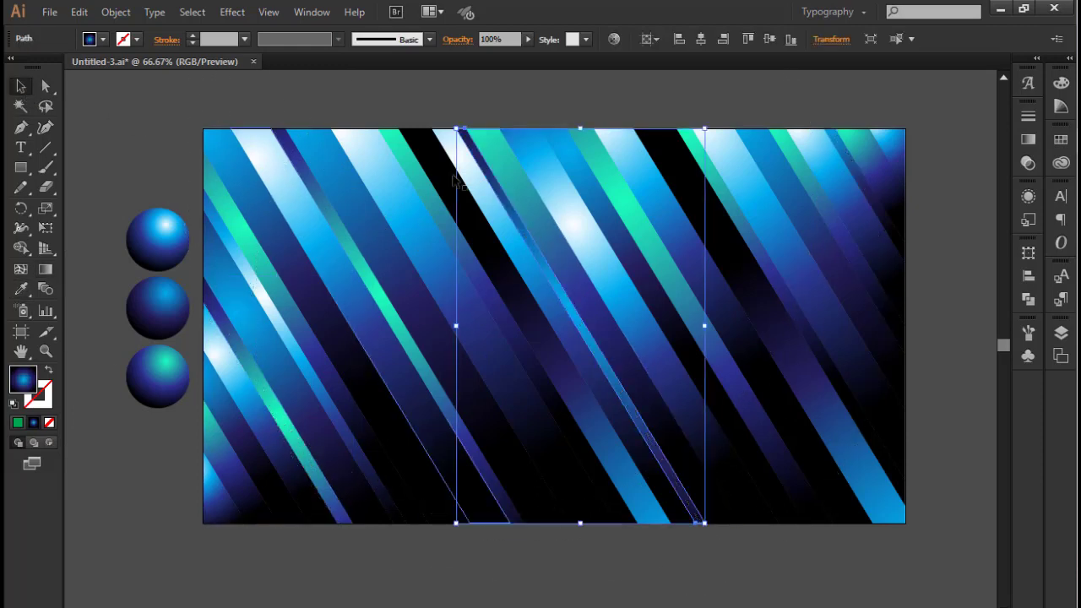
# Slide the gradients of the thin turquoise strip and the thin dark blue strip near the upper-right corner down along their strips
pyautogui.click(819, 185)
pyautogui.click(45, 270)
pyautogui.moveTo(768, 126)
pyautogui.mouseDown()
pyautogui.moveTo(792, 140)
pyautogui.moveTo(825, 206)
pyautogui.moveTo(818, 227)
pyautogui.mouseUp()
pyautogui.press('v')
pyautogui.click(857, 175)
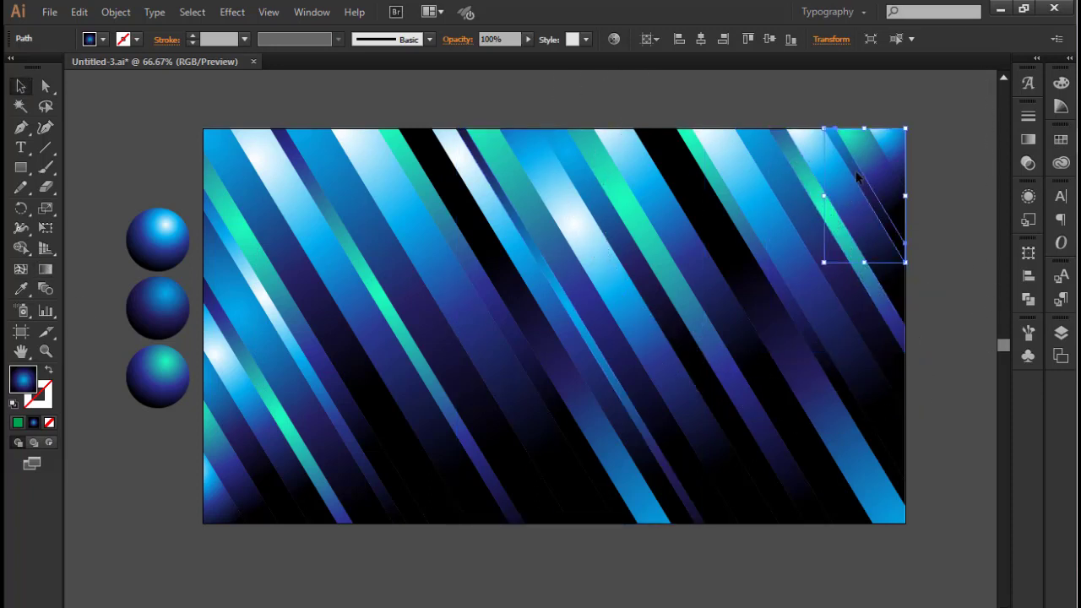
pyautogui.moveTo(832, 156)
pyautogui.mouseDown()
pyautogui.moveTo(870, 187)
pyautogui.moveTo(881, 221)
pyautogui.mouseUp()
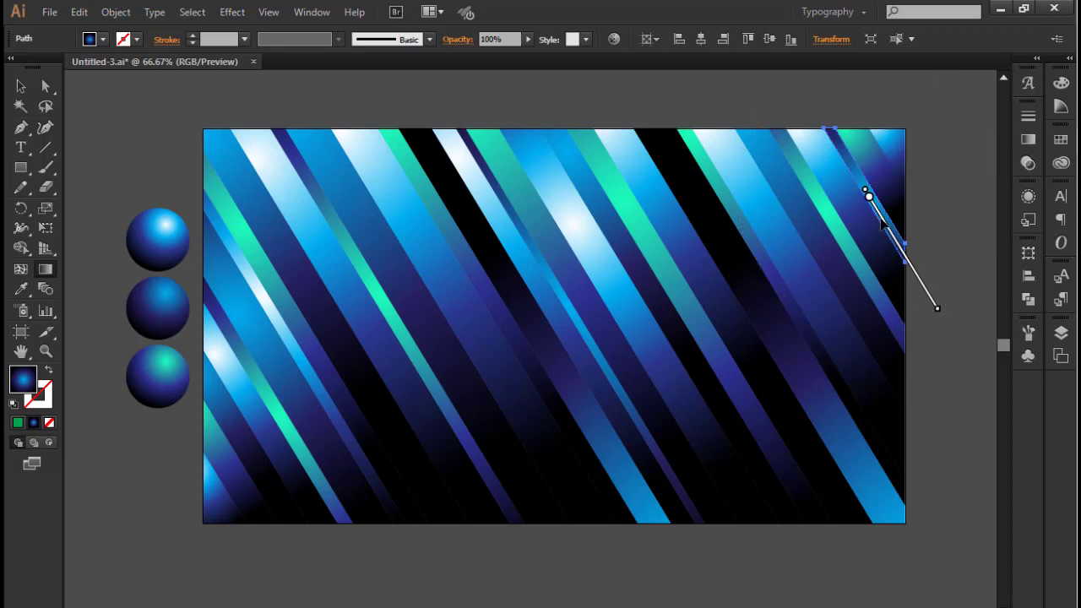
# Draw a rectangle over the lower half of the artboard and fill it with the blue linear gradient swatch that fades to transparent
pyautogui.press('v')
pyautogui.click(125, 103)
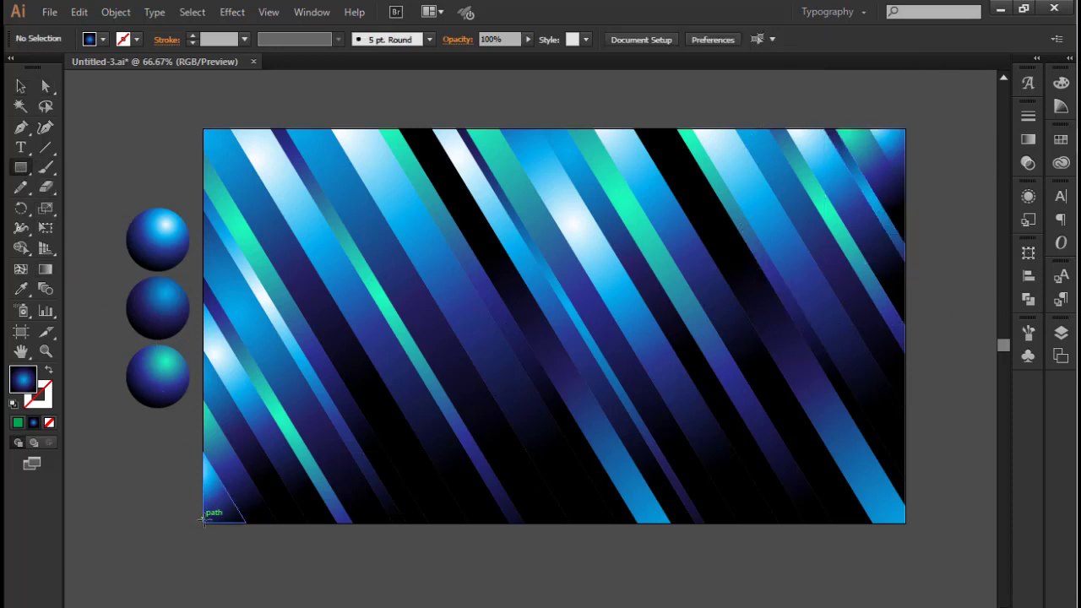
pyautogui.moveTo(297, 523); pyautogui.dragTo(904, 317)
pyautogui.click(1028, 139)
pyautogui.click(988, 204)
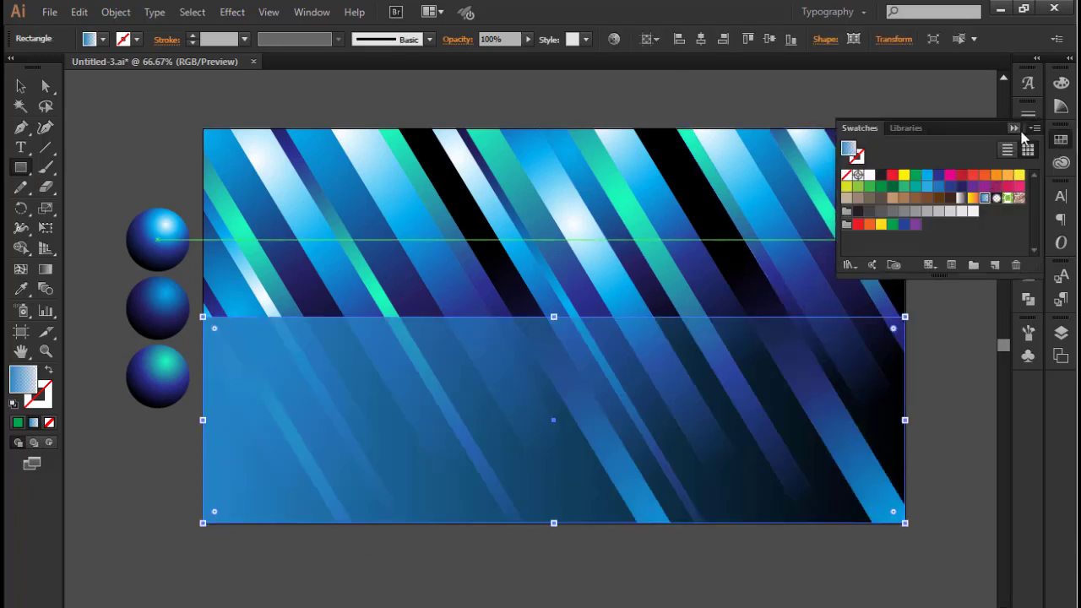
# Change both color stops of the rectangle's linear gradient to black
pyautogui.click(1024, 141)
pyautogui.click(1027, 141)
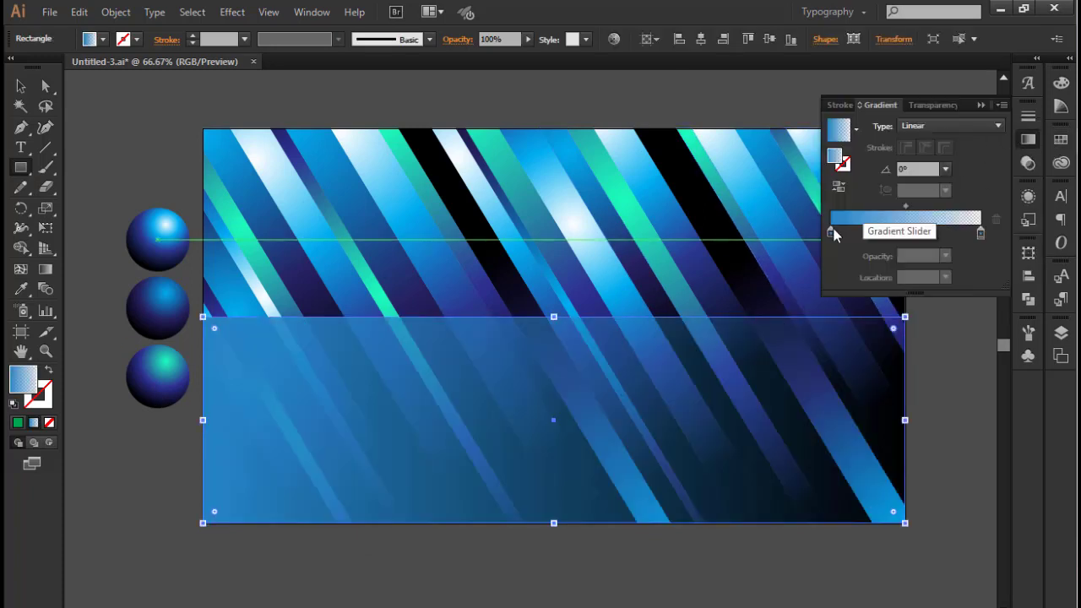
pyautogui.doubleClick(831, 231)
pyautogui.click(795, 385)
pyautogui.click(980, 234)
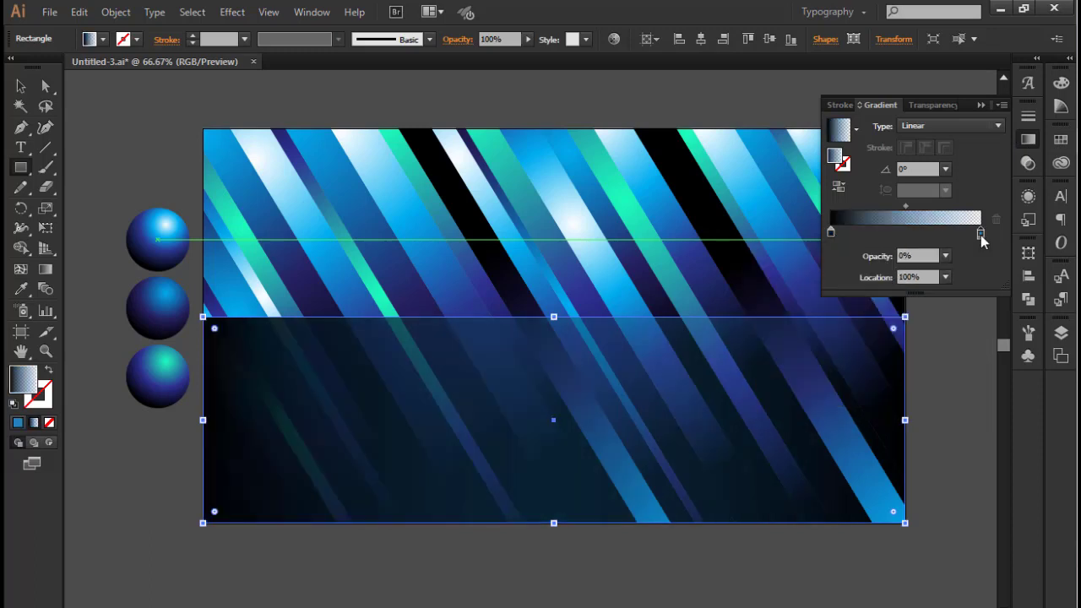
pyautogui.doubleClick(980, 234)
pyautogui.click(796, 377)
pyautogui.click(981, 105)
pyautogui.click(980, 105)
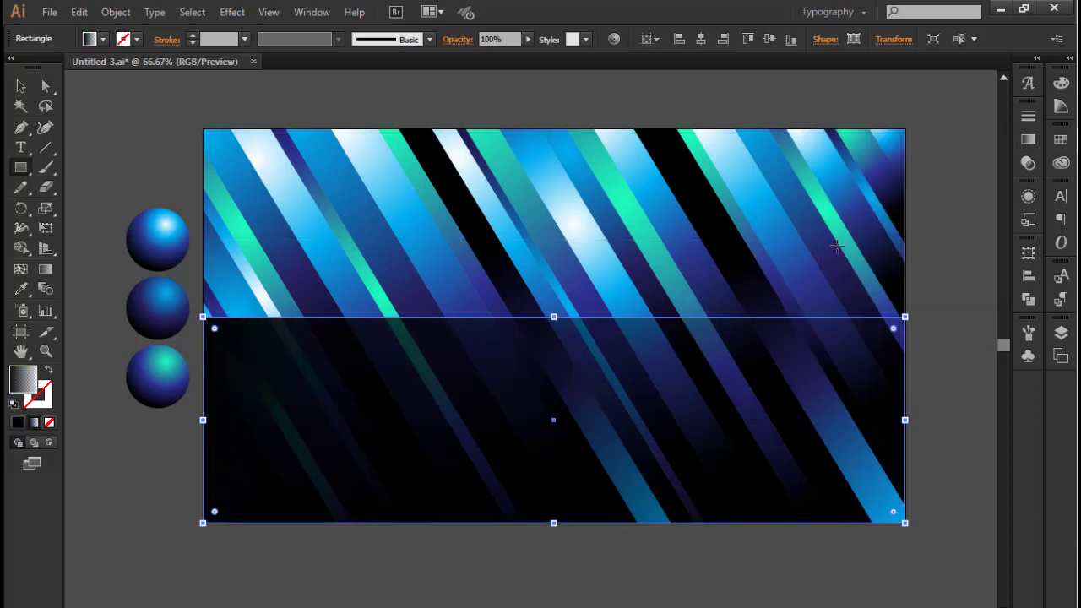
# Redirect the rectangle's gradient vertically so black fades to transparent from its bottom edge up to near its top edge, and deselect it
pyautogui.click(46, 269)
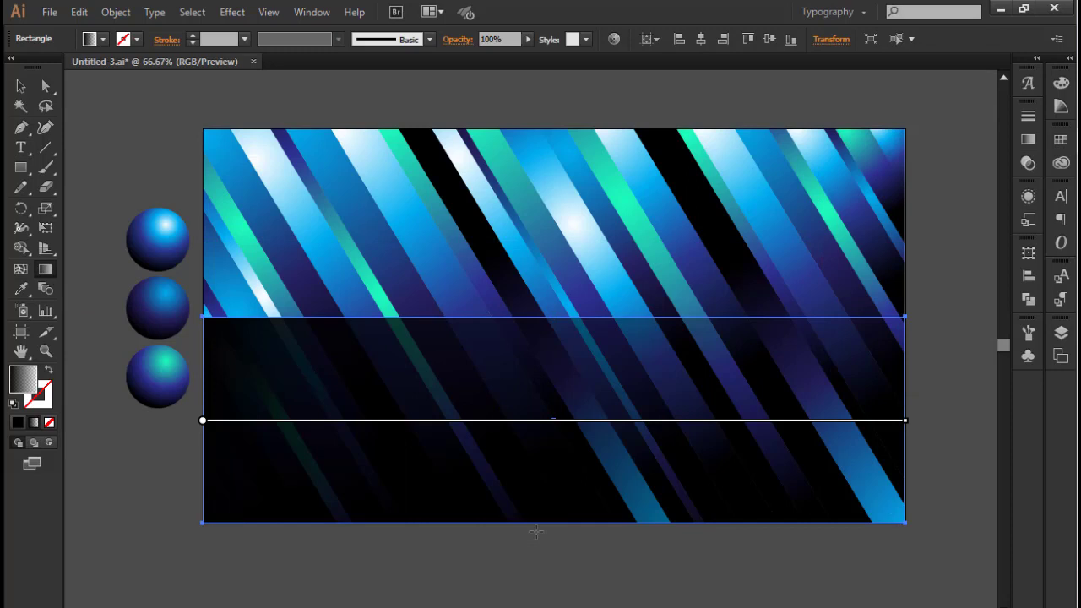
pyautogui.moveTo(535, 532); pyautogui.dragTo(532, 334)
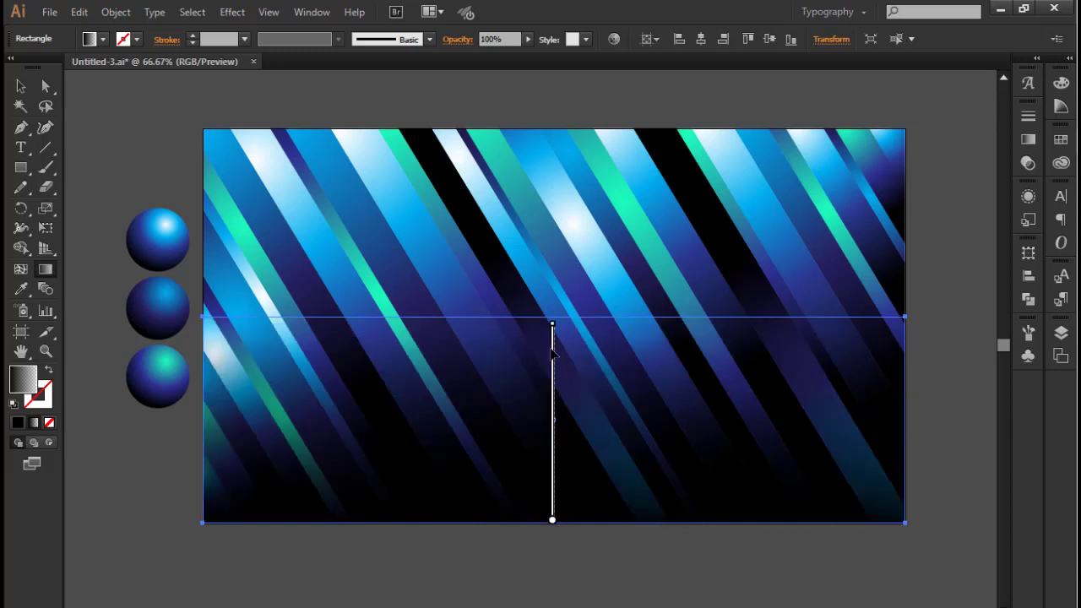
pyautogui.click(21, 86)
pyautogui.click(129, 138)
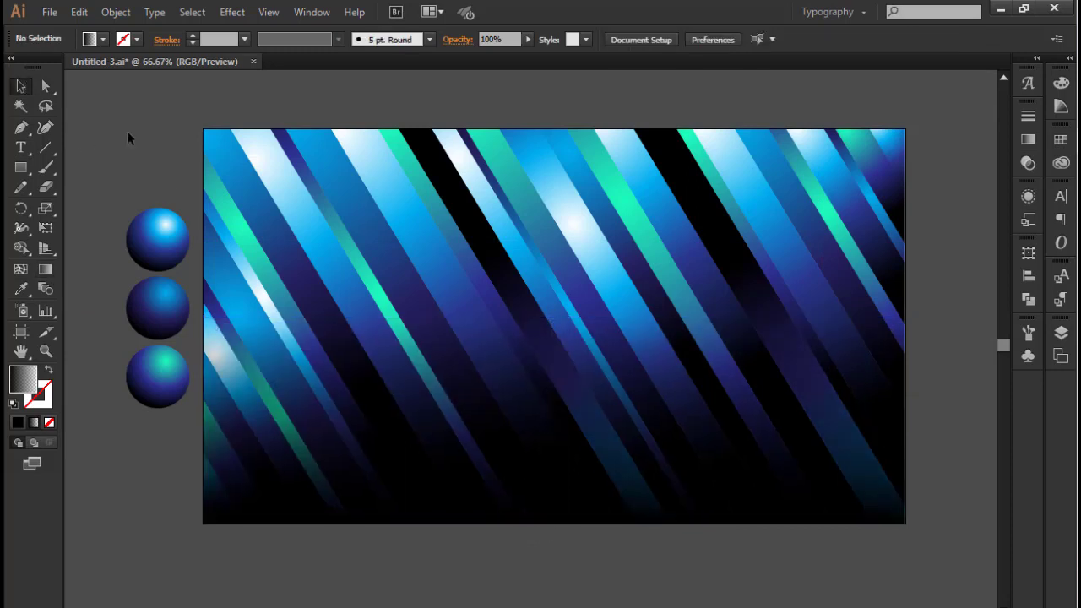